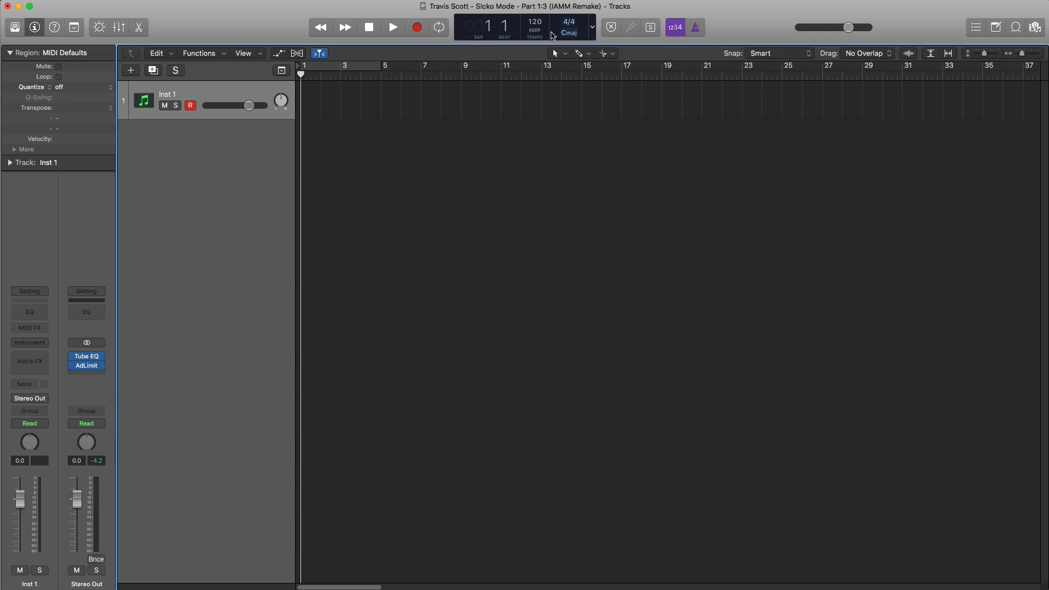
Set the project tempo to 139 and turn on cycling over the range from bar 1 to bar 3.
double_click(536, 22)
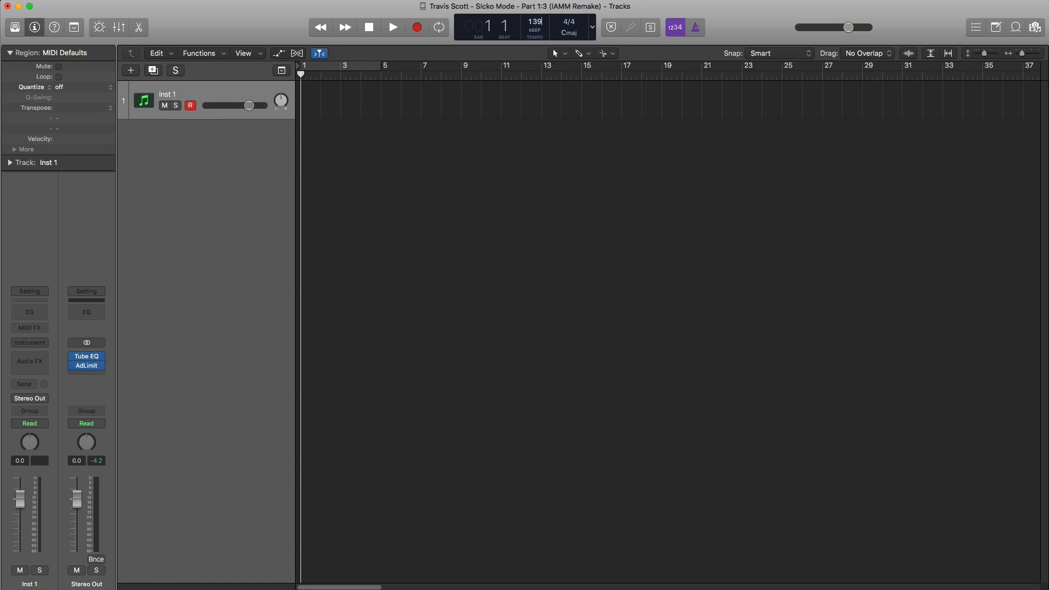
click(336, 72)
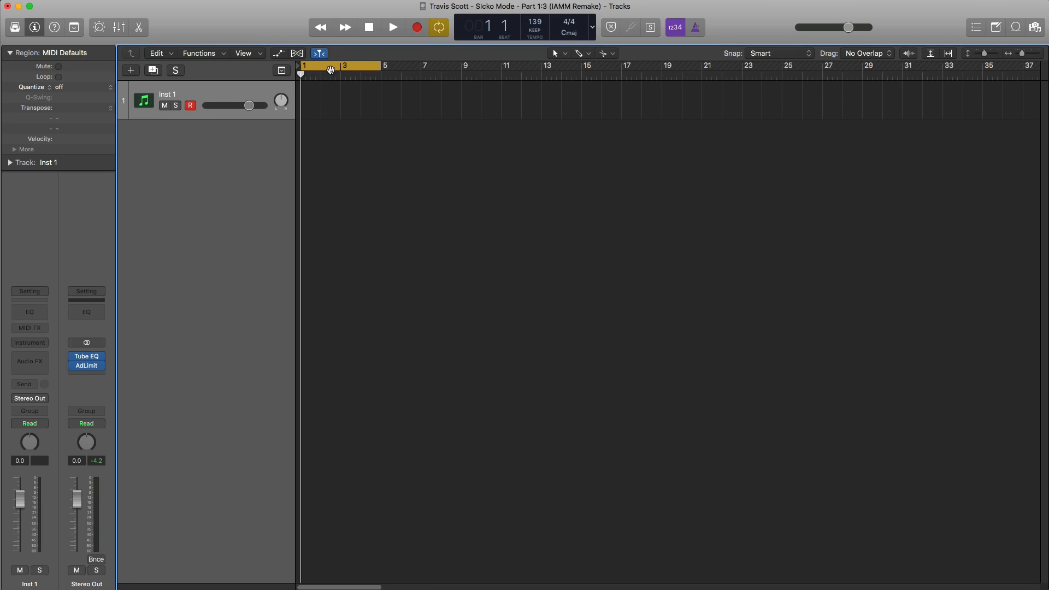
click(331, 71)
drag(305, 71, 348, 71)
Load the Massive synthesizer in stereo as the instrument of the Inst 1 track and move its window aside.
click(32, 343)
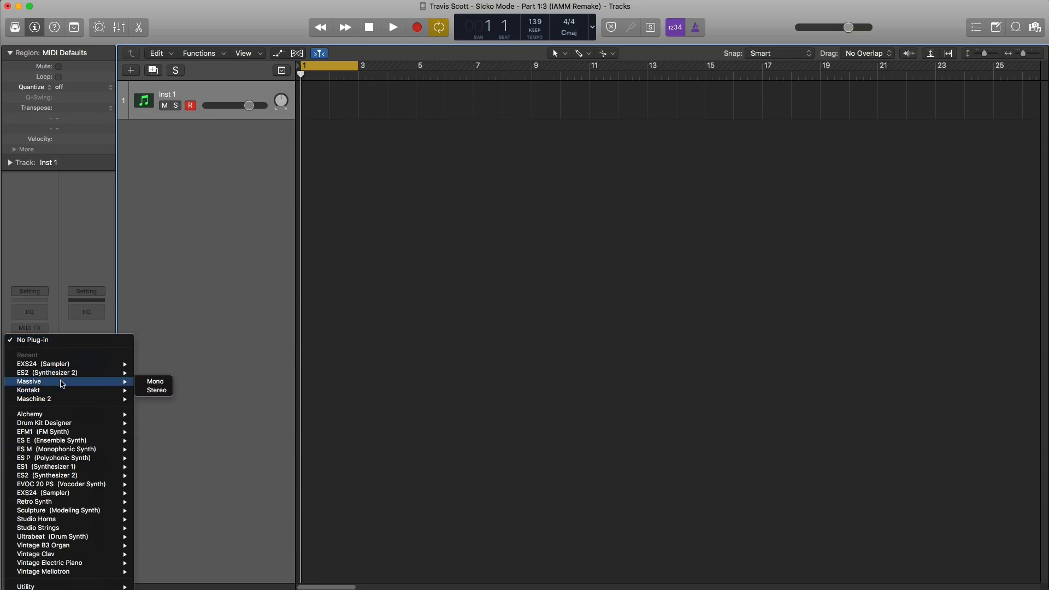
click(154, 393)
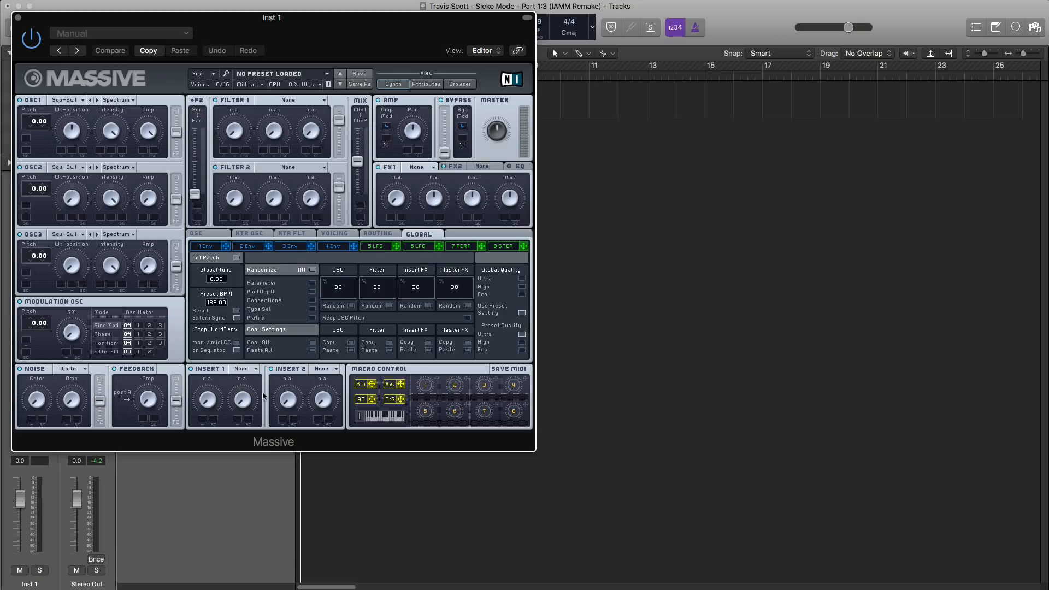
drag(324, 42, 437, 69)
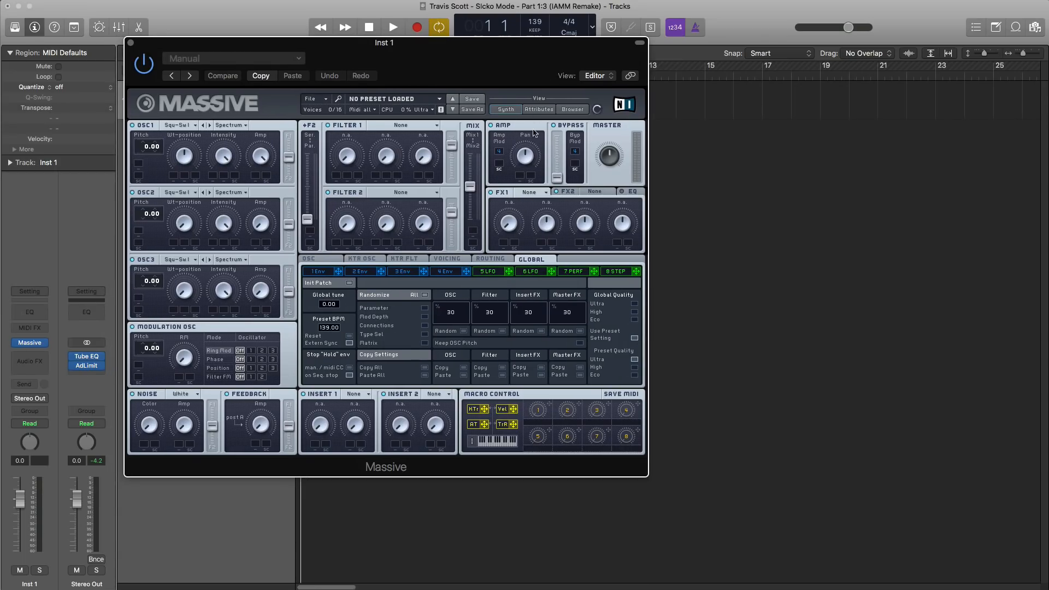
Load the SICKO MODE.nmsv sound from the Preset folder into Massive and close the plug-in window.
click(321, 101)
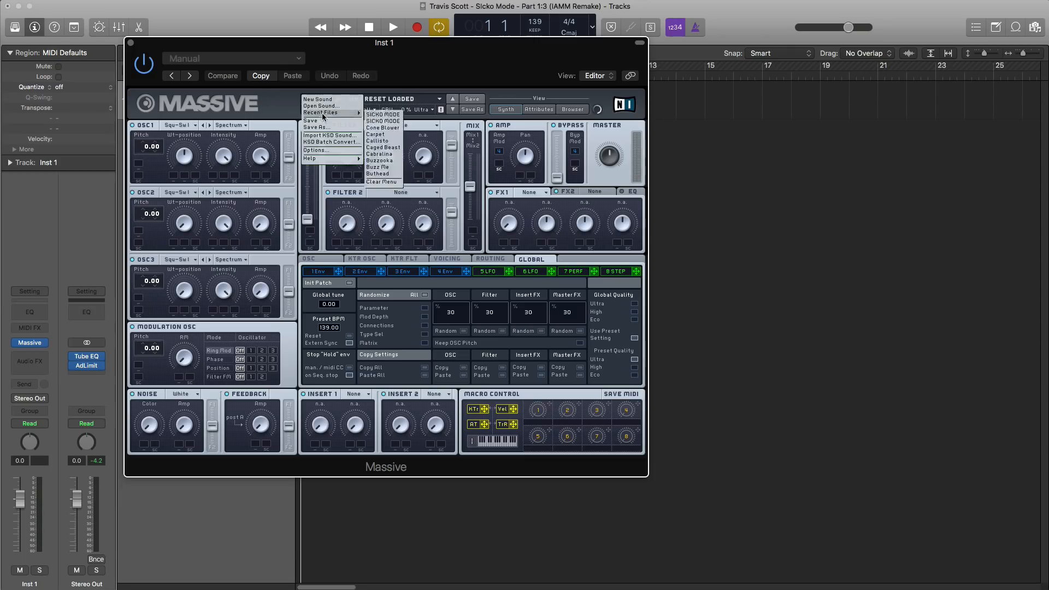
click(327, 107)
click(470, 241)
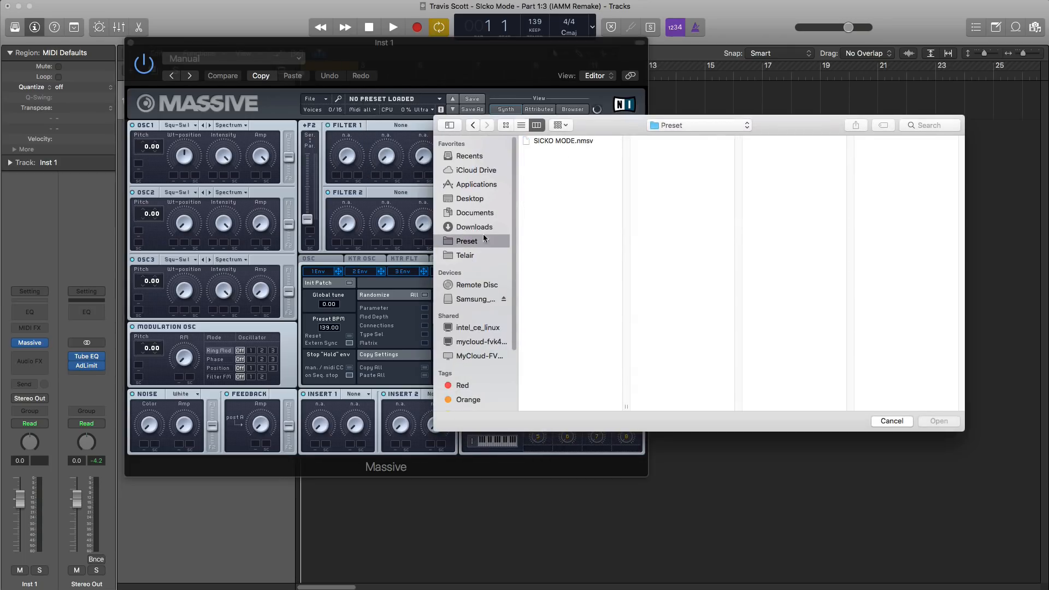
click(563, 141)
double_click(563, 141)
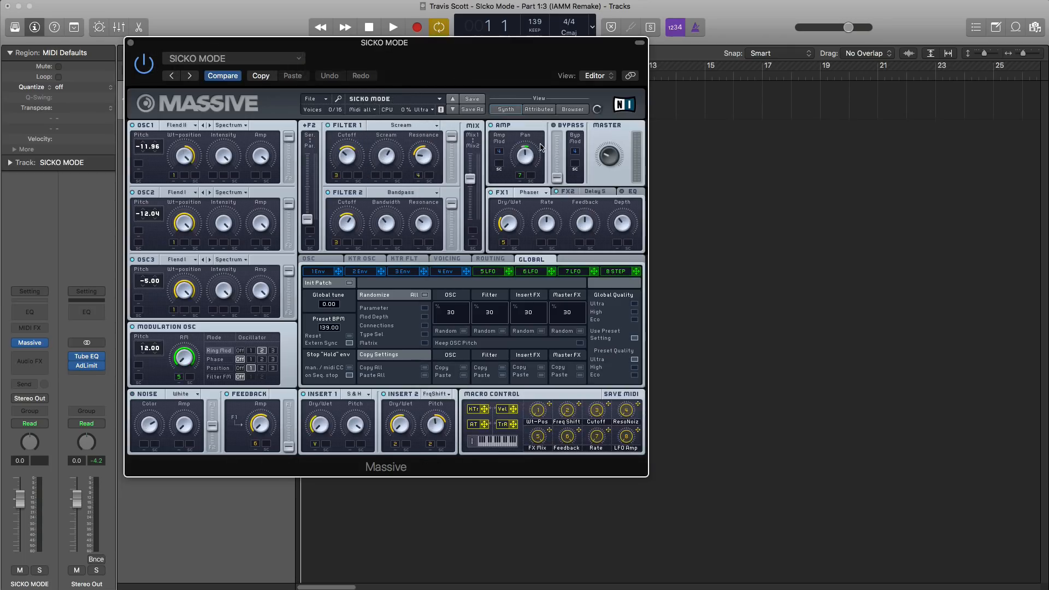
click(130, 42)
Create a two-bar MIDI region at bar 1 of the SICKO MODE track and open it in the Piano Roll.
click(316, 109)
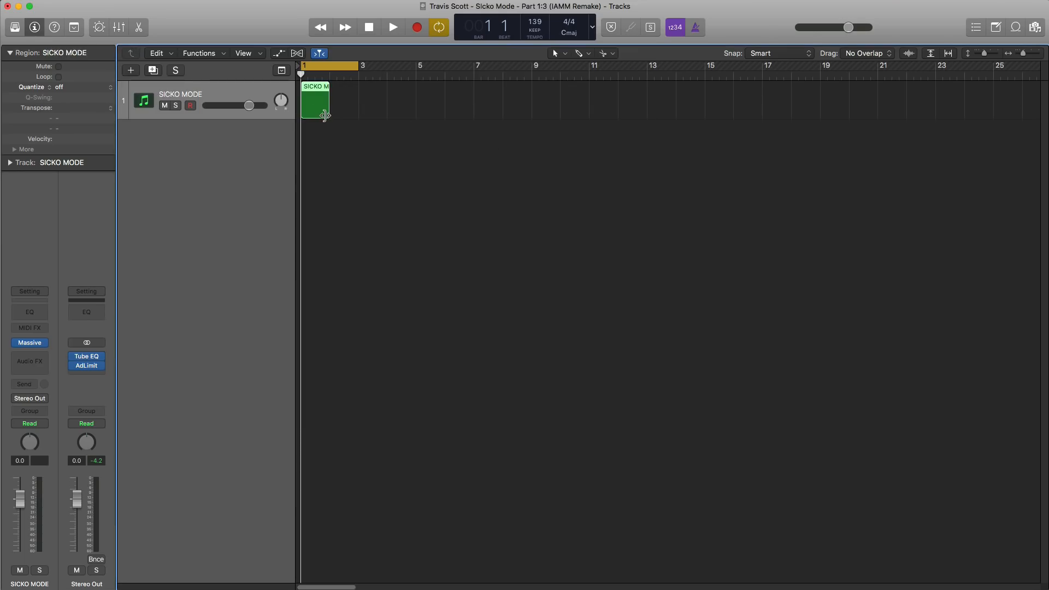
drag(329, 116, 356, 115)
double_click(344, 116)
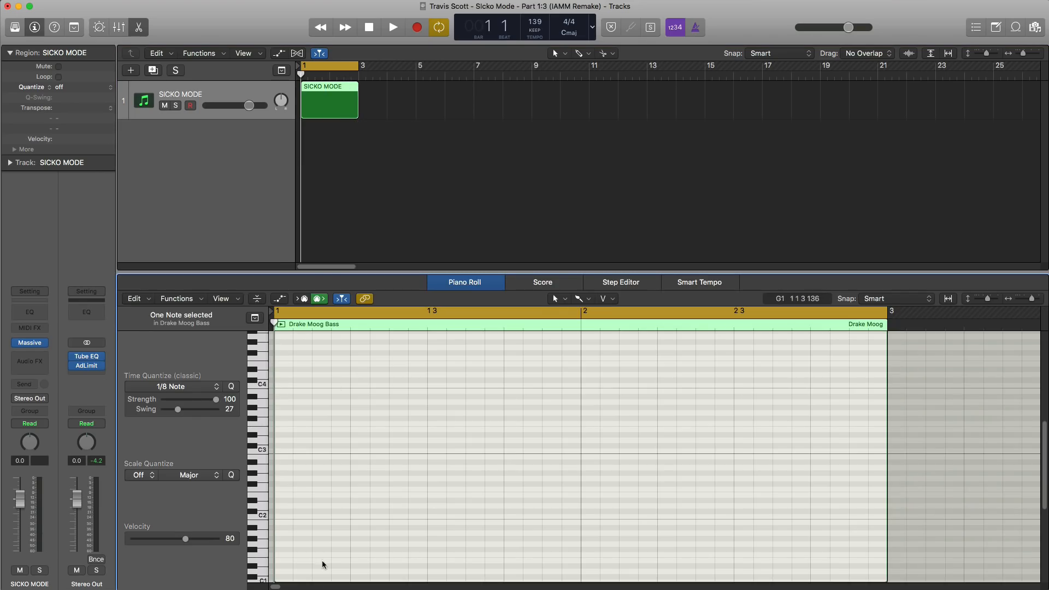
Build a one-bar G3 note in bar 1 with two consecutive half-bar A#3 notes above it, and play it back.
scroll(356, 451, up, 5)
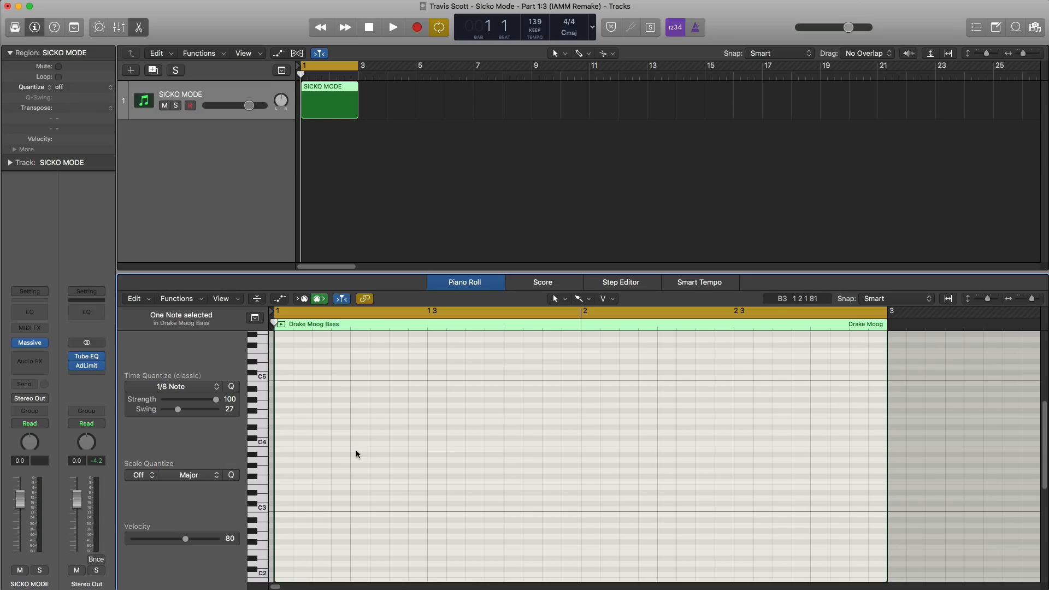
click(283, 460)
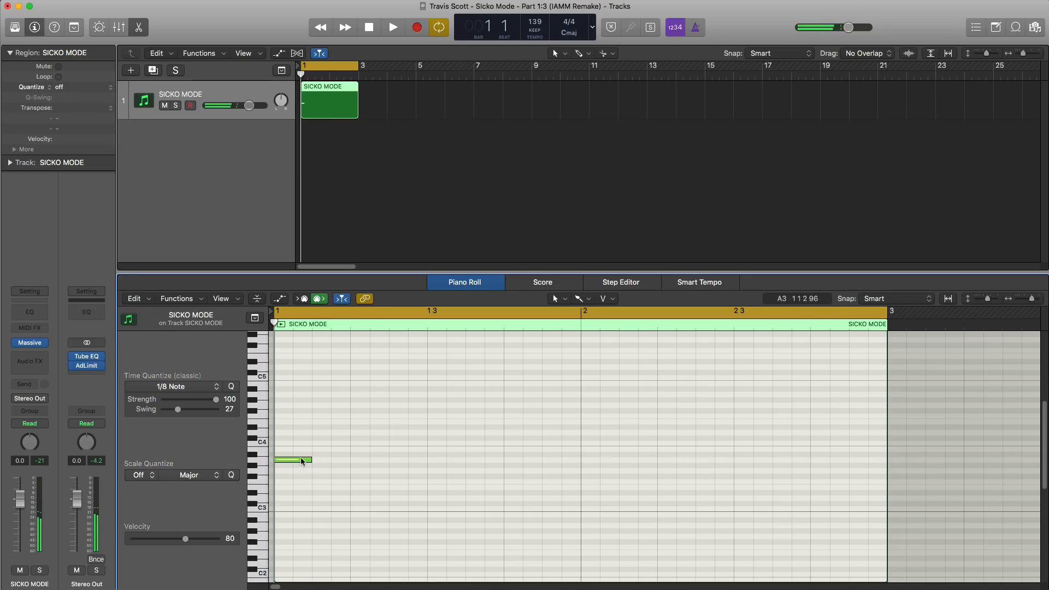
drag(310, 459, 577, 465)
key(space)
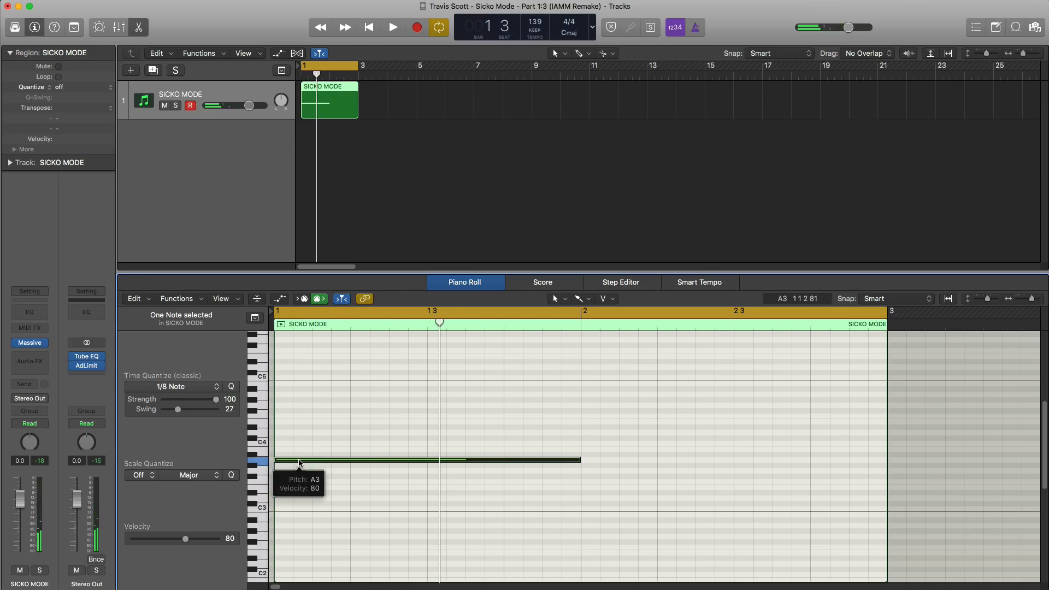
mouse_move(299, 463)
mouse_down()
mouse_move(298, 473)
mouse_move(297, 457)
mouse_up()
mouse_move(579, 457)
mouse_down()
mouse_move(425, 457)
mouse_move(564, 457)
mouse_up()
key(space)
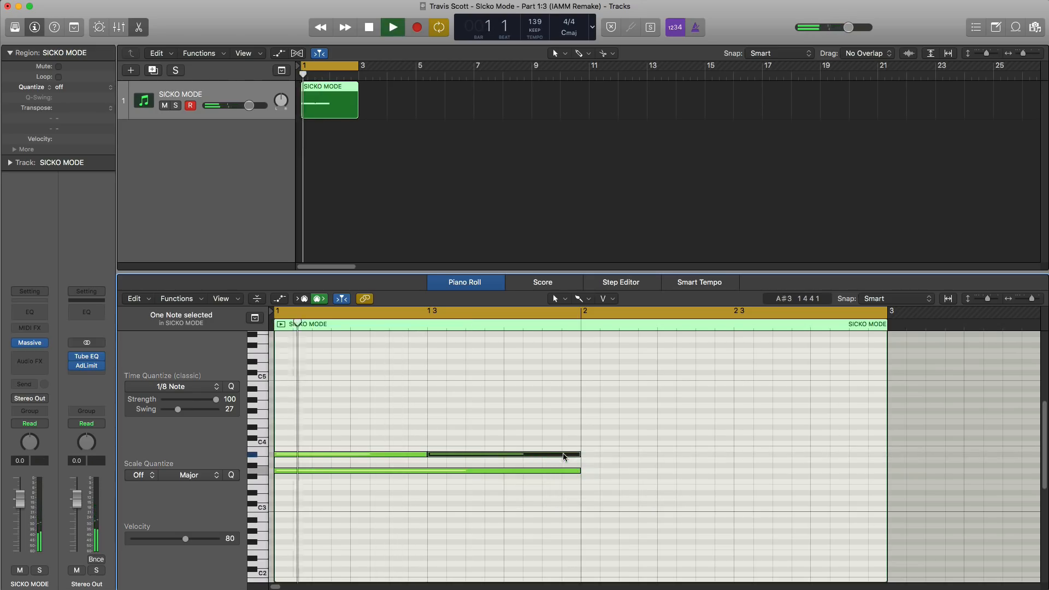
key(space)
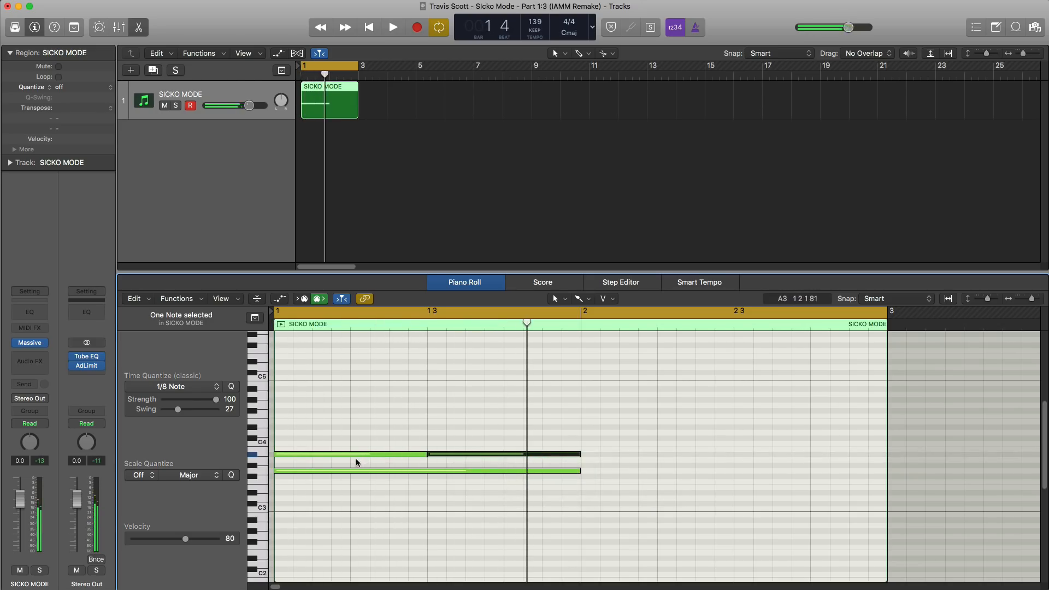
Copy the first half-bar A#3 note up to D4 and play the region from the start.
drag(343, 455, 346, 436)
key(space)
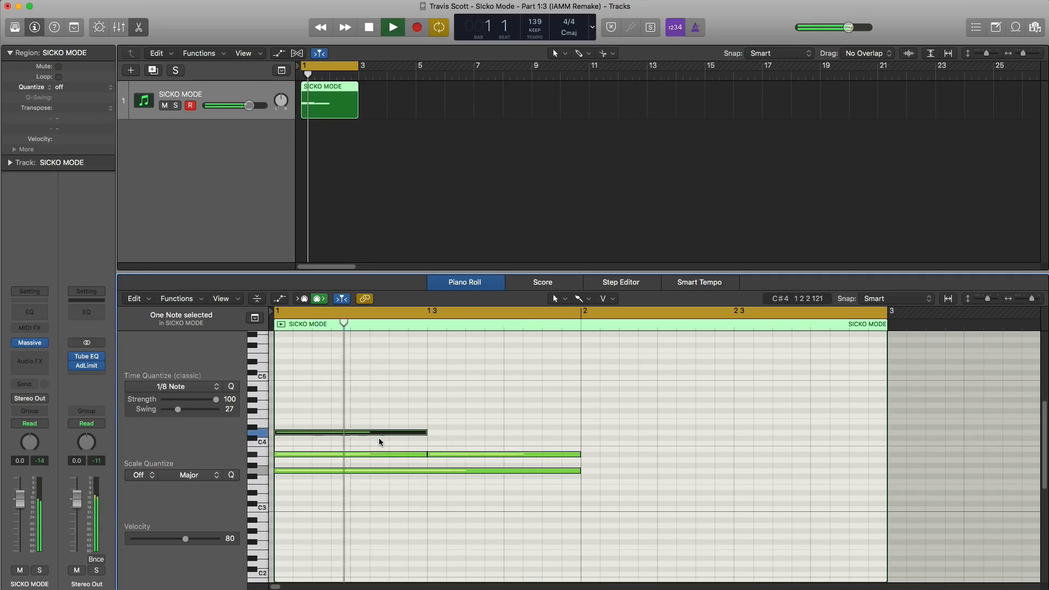
key(Return)
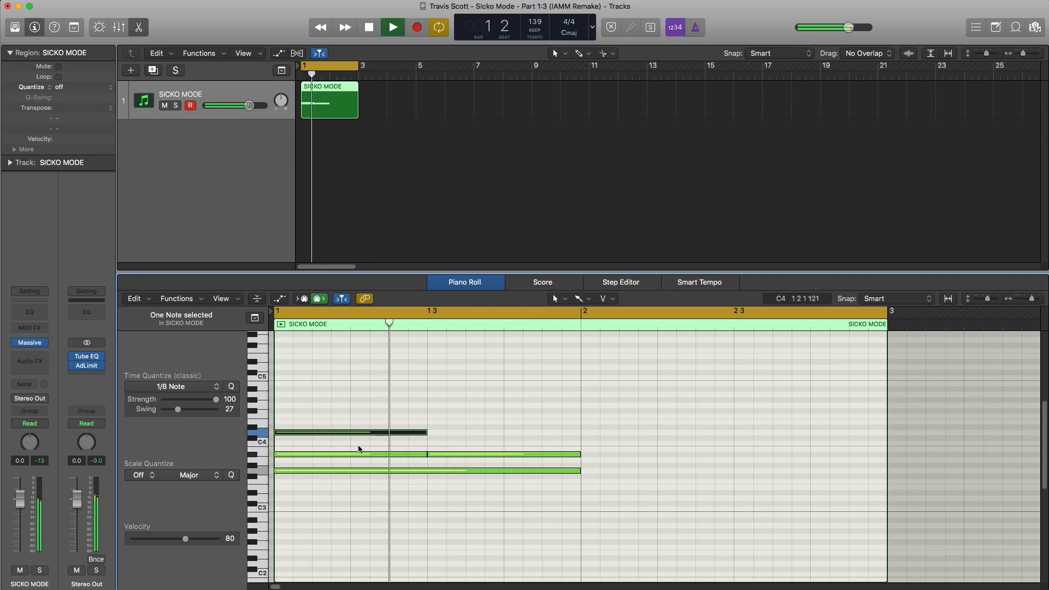
key(space)
Stack copies of the half-bar D4 note at G4, A#4 and D5 in the first half of bar 1, and play the chord.
drag(347, 432, 317, 370)
key(space)
key(space)
key(space)
key(space)
key(space)
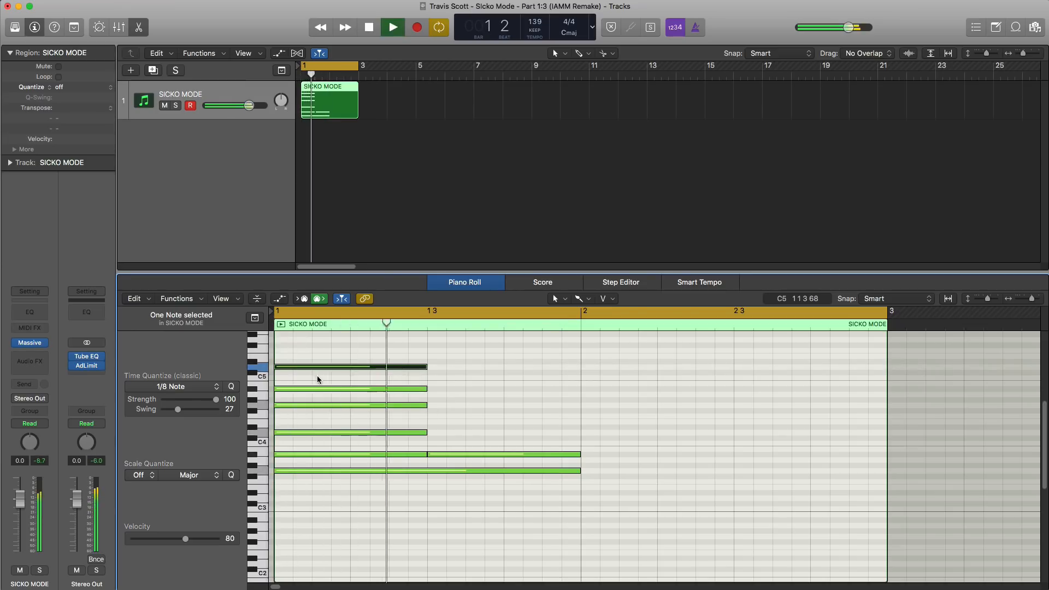
key(space)
Add an A#4 note in the second half of bar 1, extend it to bar 2 and play it back.
super+click(435, 391)
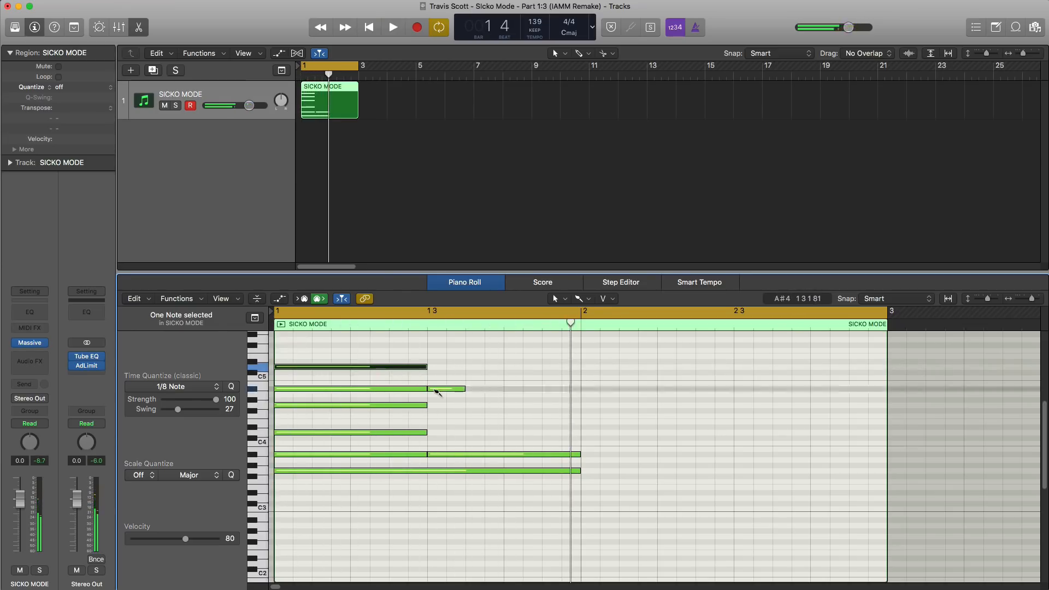
drag(464, 391, 577, 395)
key(space)
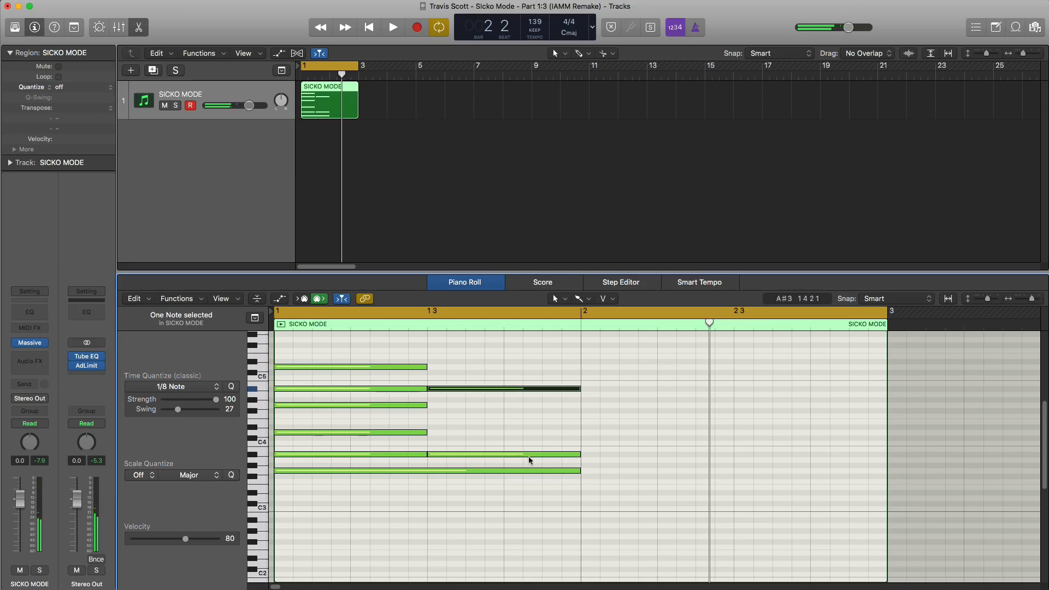
Draw a one-bar F3 note in bar 2 and copy it up to A3, checking each with playback.
click(585, 481)
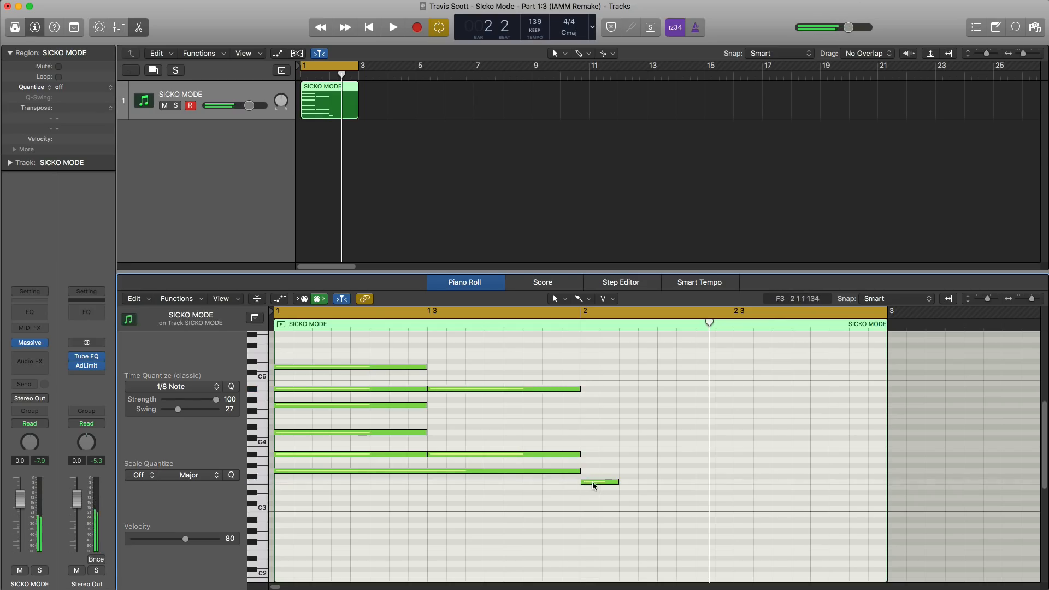
drag(613, 483, 882, 502)
key(space)
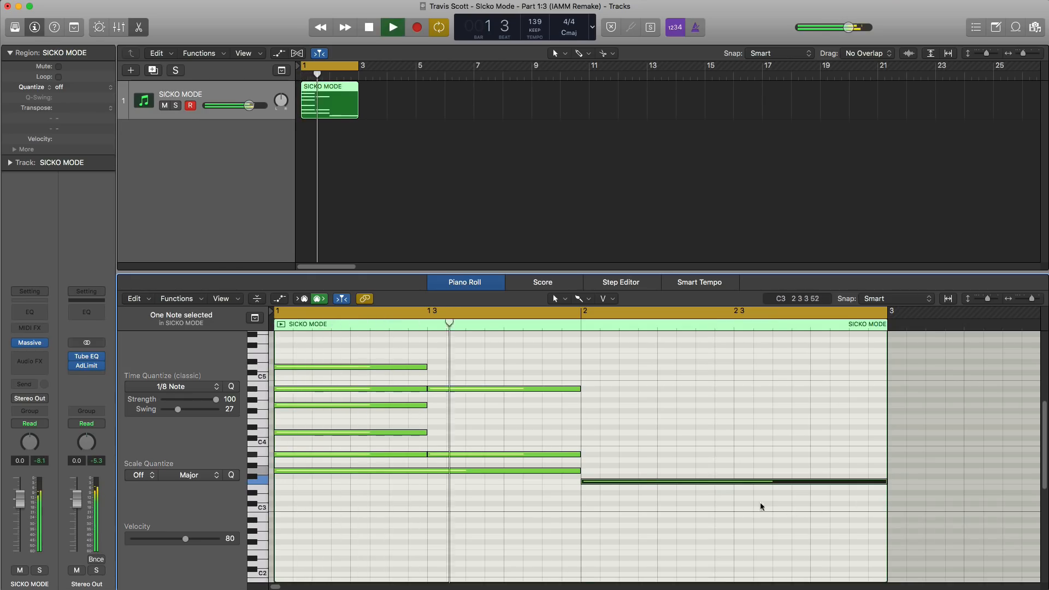
key(space)
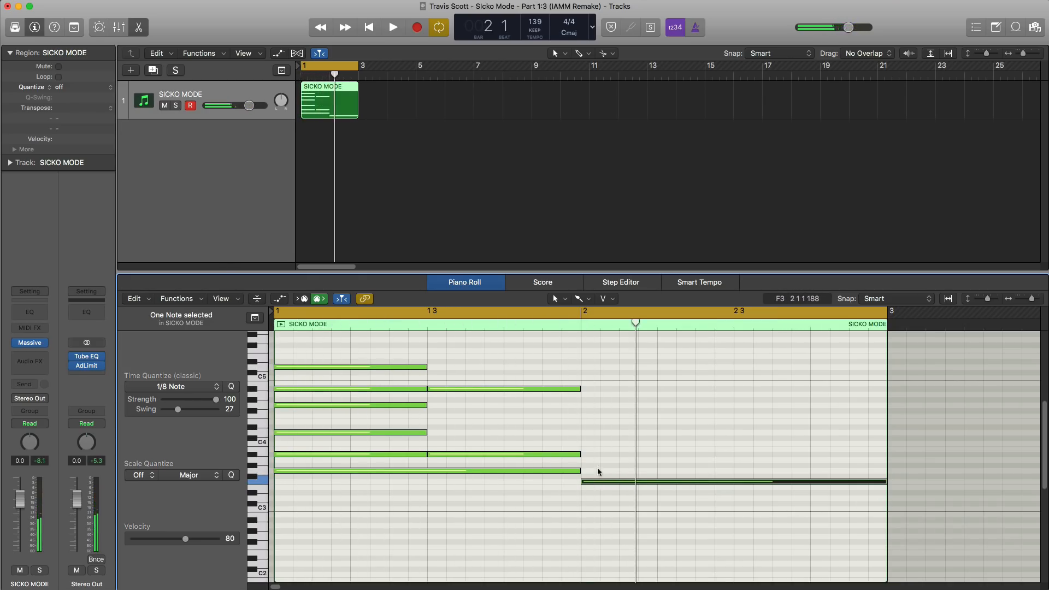
drag(598, 481, 598, 461)
key(space)
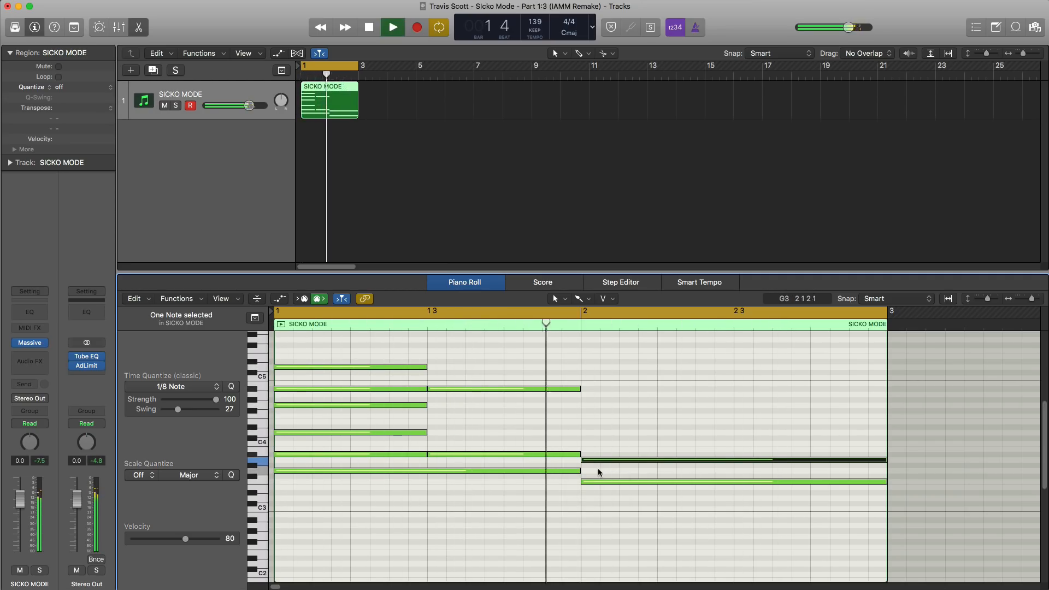
key(space)
Add two consecutive half-bar D4 notes across bar 2 and play them back.
super+click(595, 433)
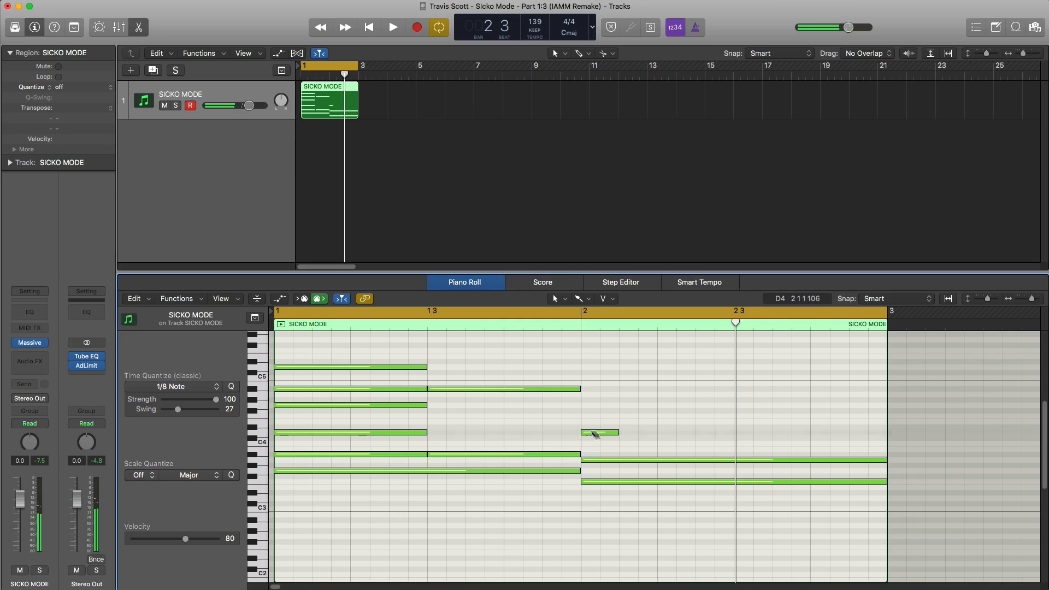
drag(619, 435, 845, 438)
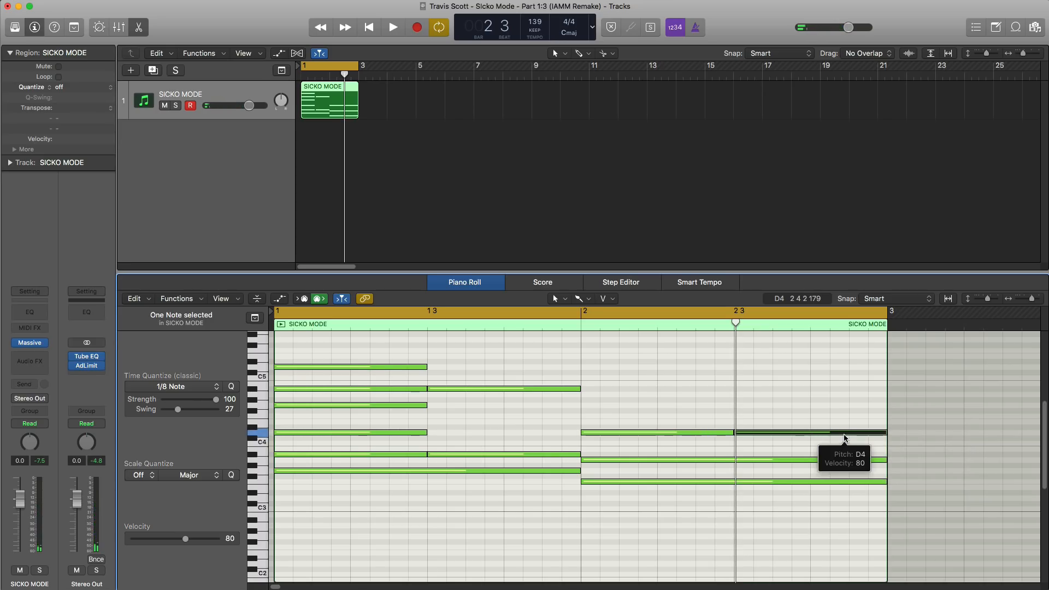
key(space)
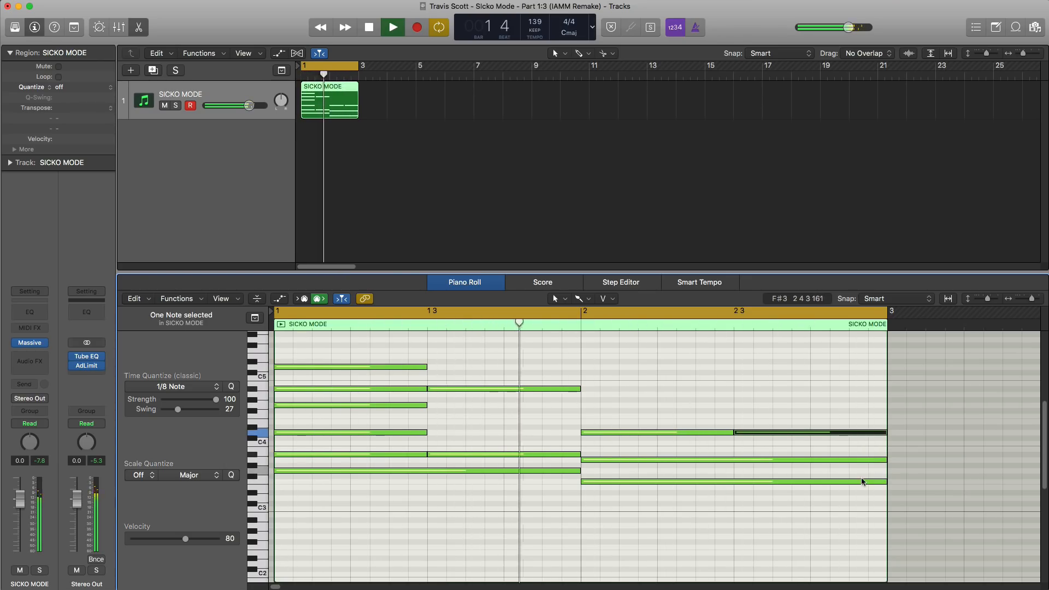
key(space)
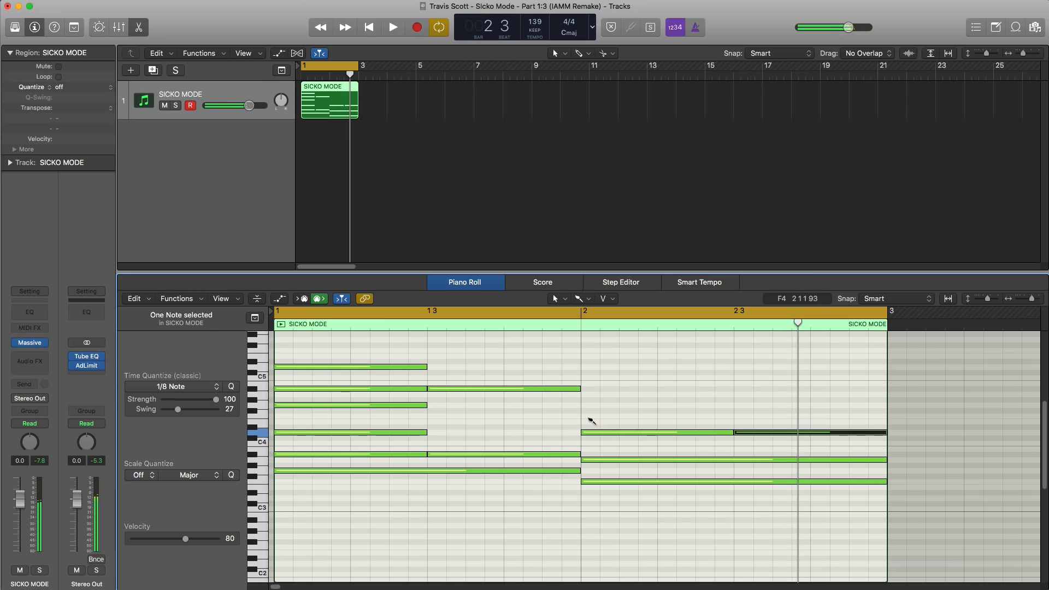
Draw a one-bar F4 note in bar 2 and copy it up to A4, checking each with playback.
super+click(587, 418)
drag(617, 417, 886, 417)
key(space)
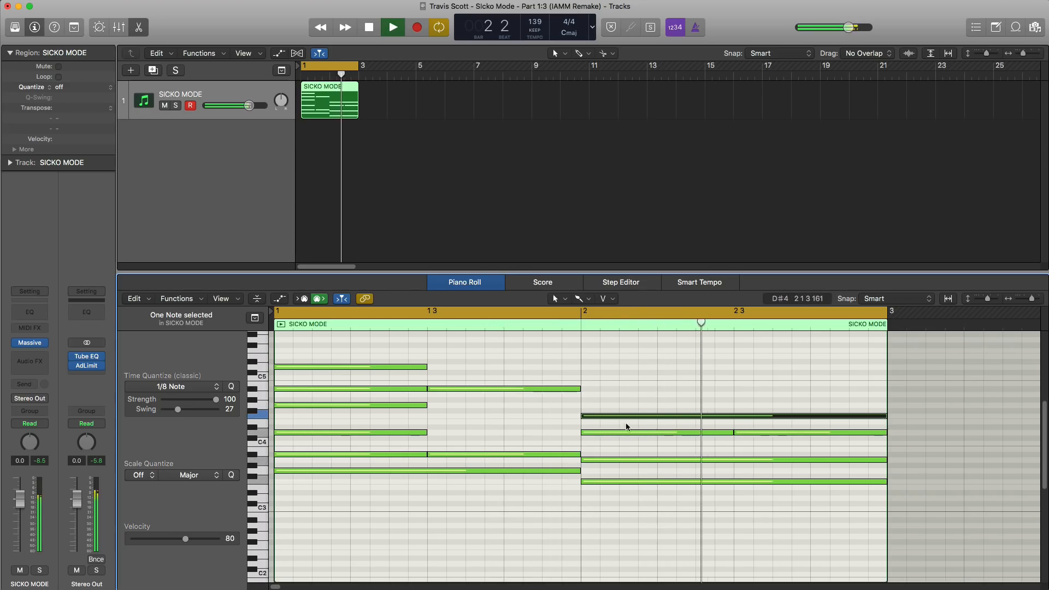
key(space)
drag(612, 415, 611, 397)
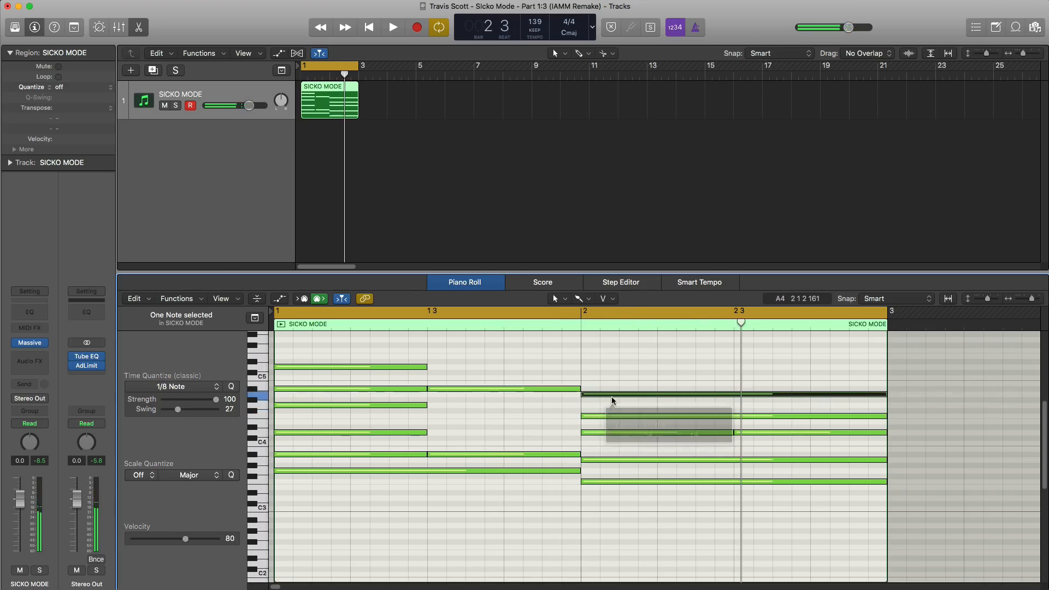
key(space)
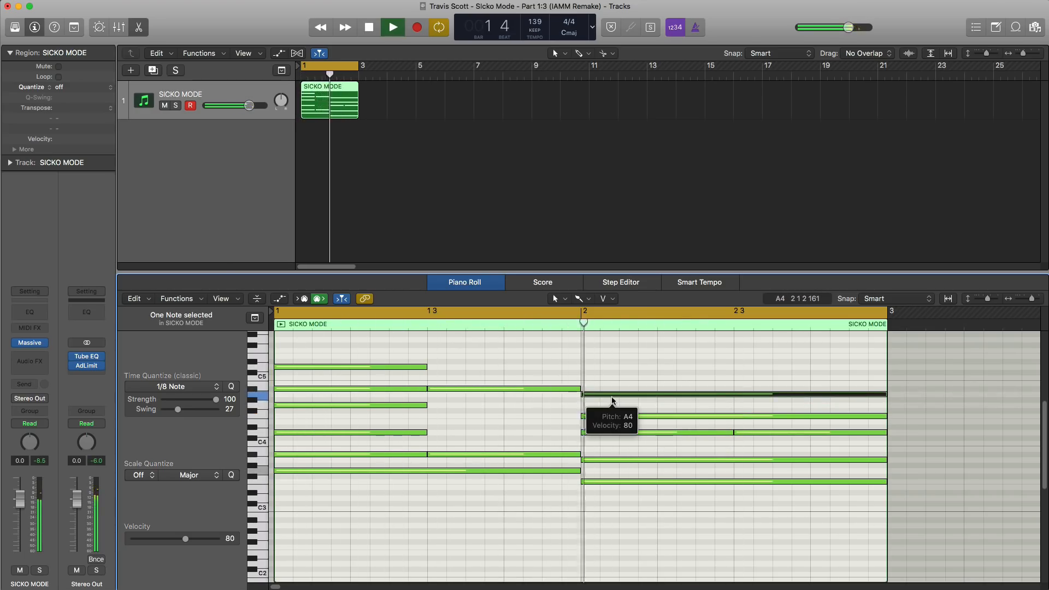
key(space)
Copy the bar 2 A4 note up to D5, shorten it to half a bar, duplicate it into the second half and play the region.
drag(612, 389, 612, 368)
click(882, 367)
drag(882, 367, 733, 374)
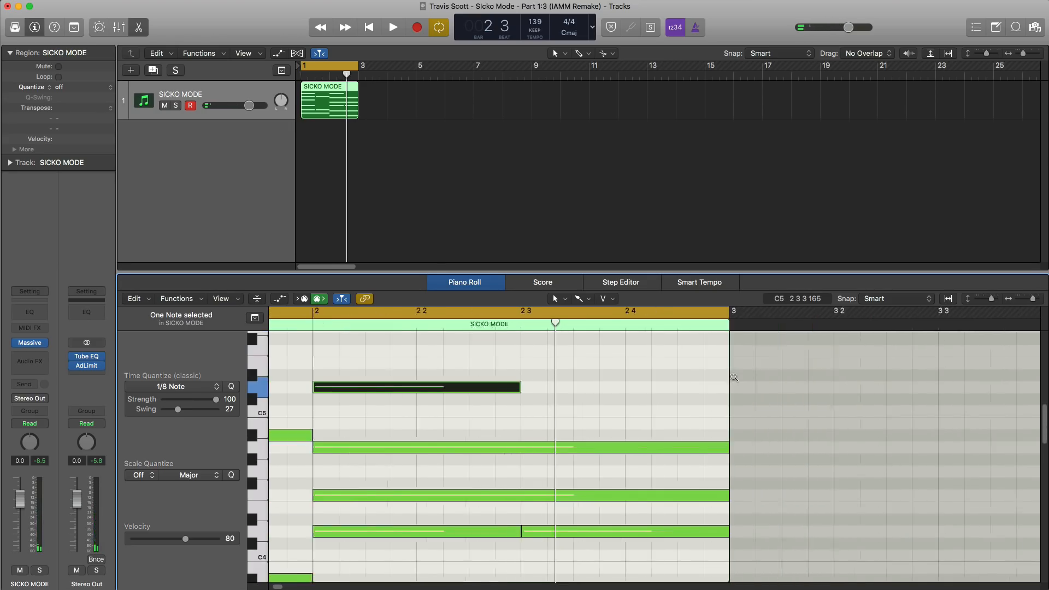
scroll(651, 405, left, 3)
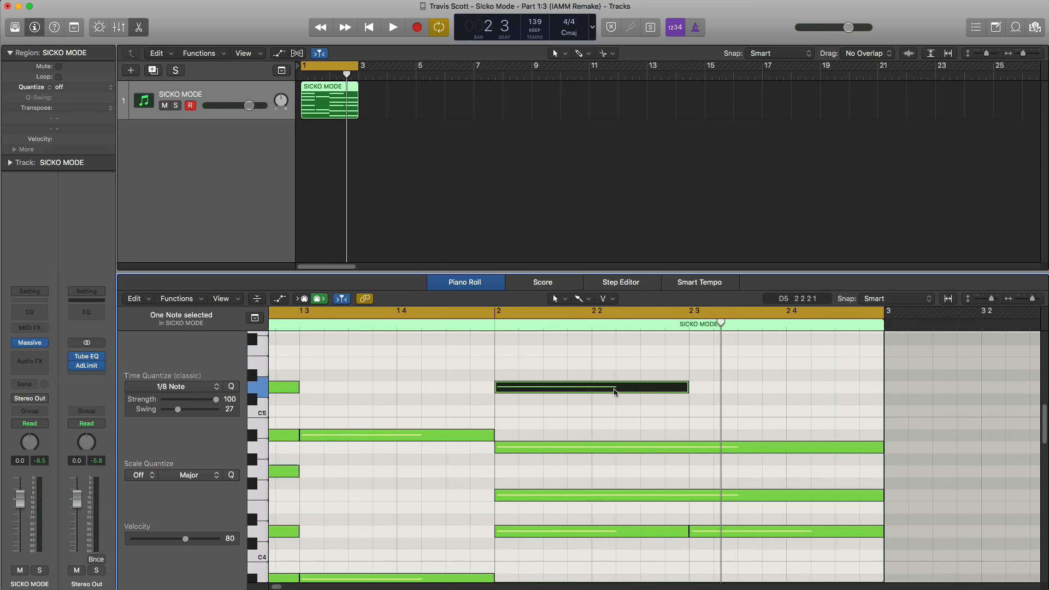
drag(618, 388, 807, 388)
key(space)
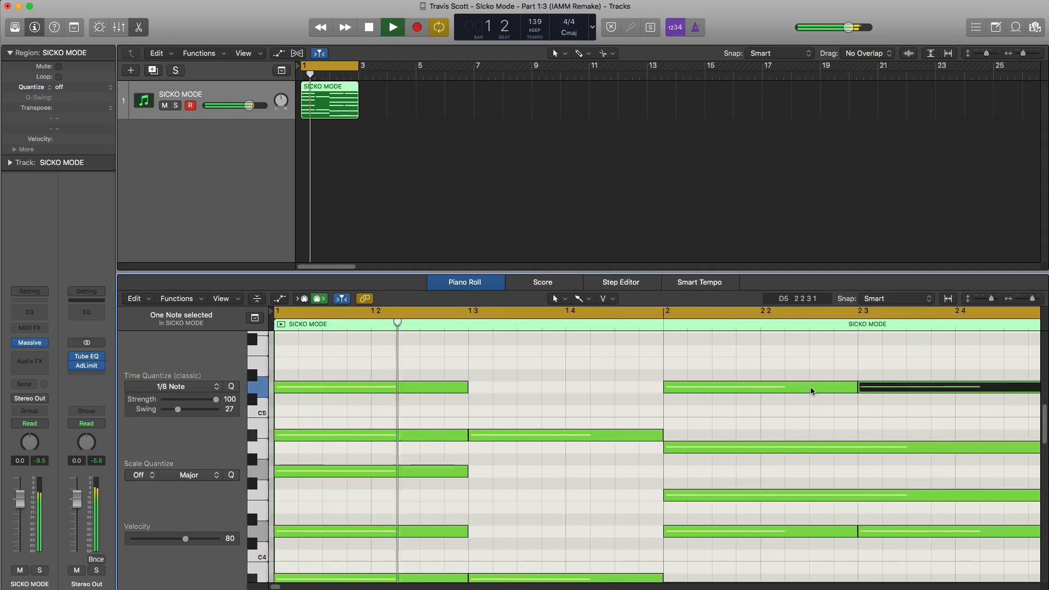
key(super+Left)
key(super+Up)
key(super+Left)
key(super+Up)
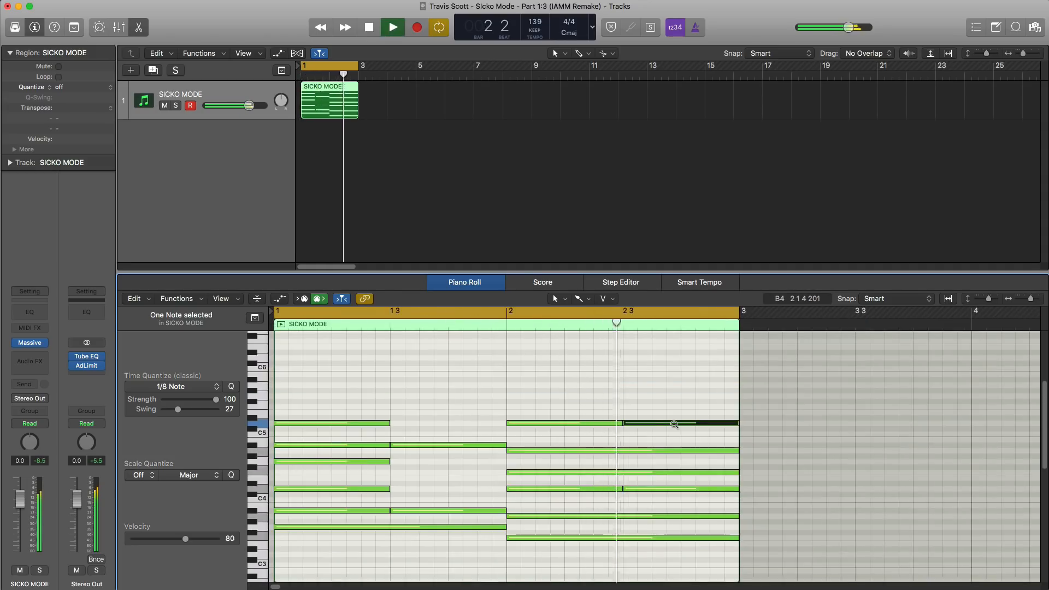
Listen through the complete two-bar chord pattern and stop playback.
key(super+Left)
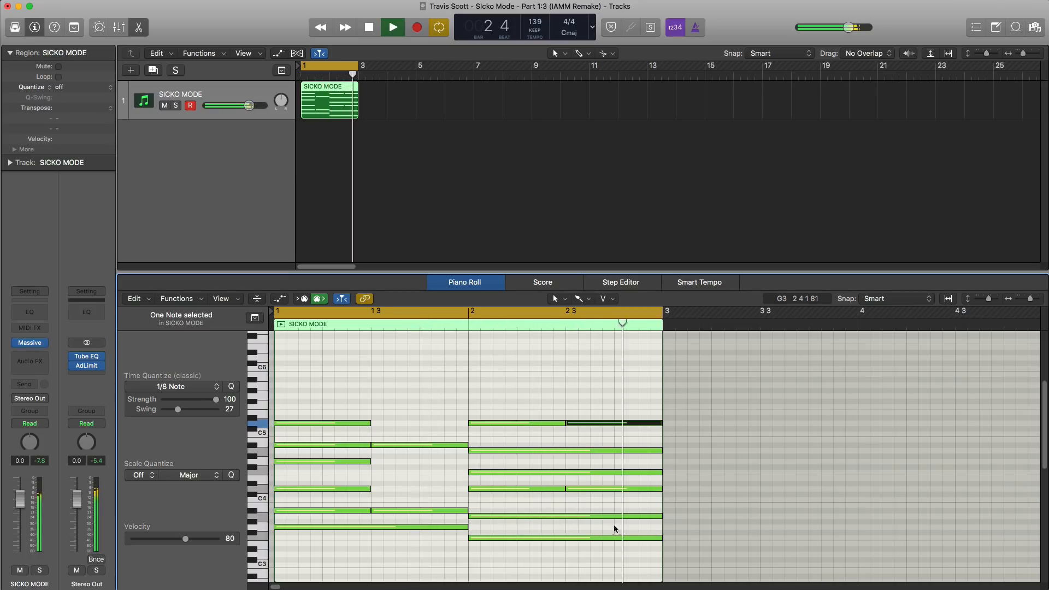
scroll(547, 516, up, 1)
scroll(514, 507, down, 4)
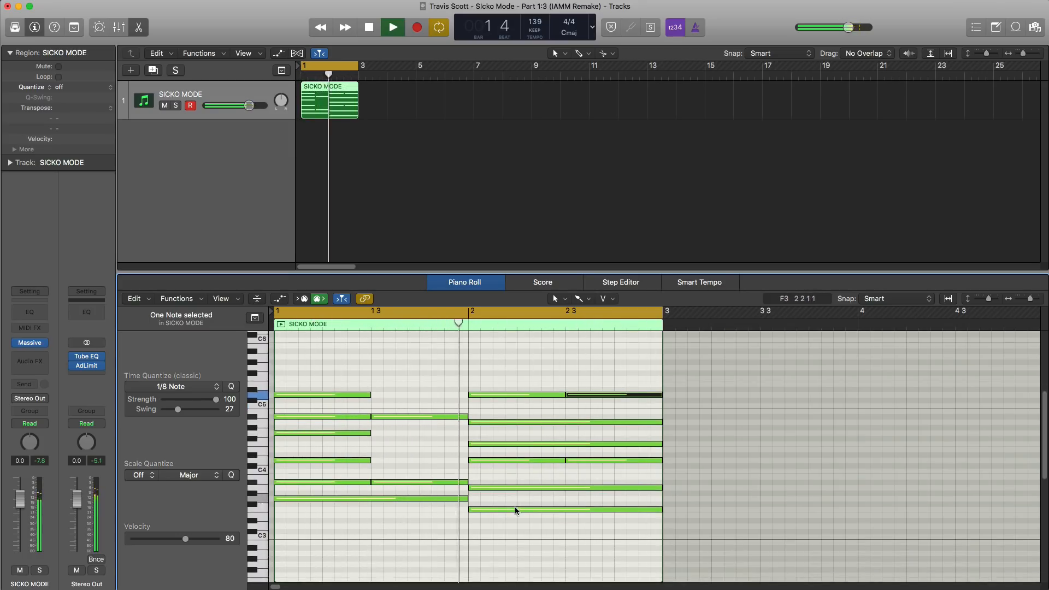
key(space)
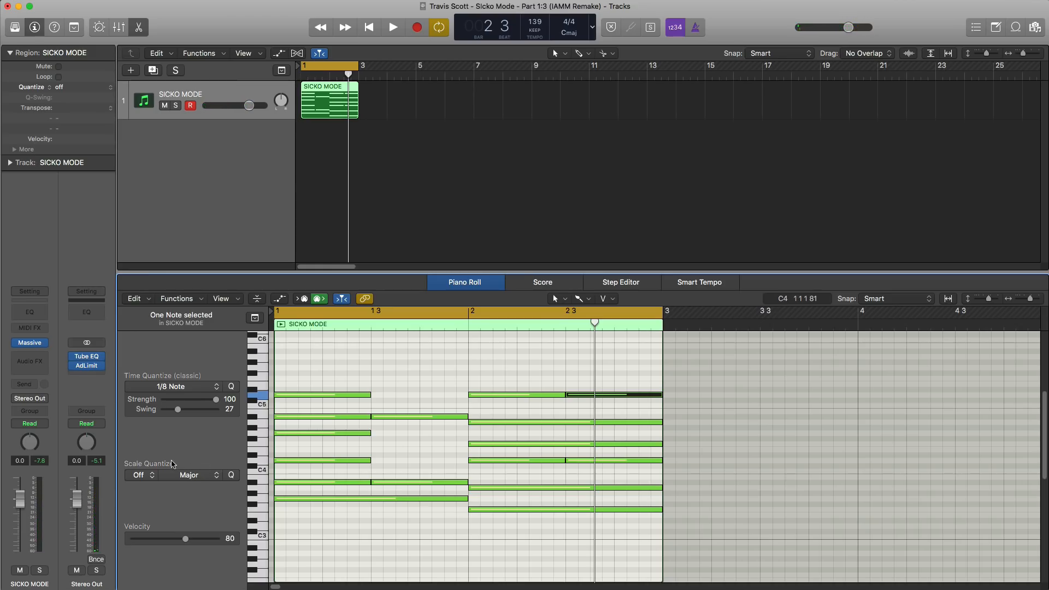
Insert a stereo Chorus effect on the SICKO MODE track and load its Guitar Summer preset.
click(36, 362)
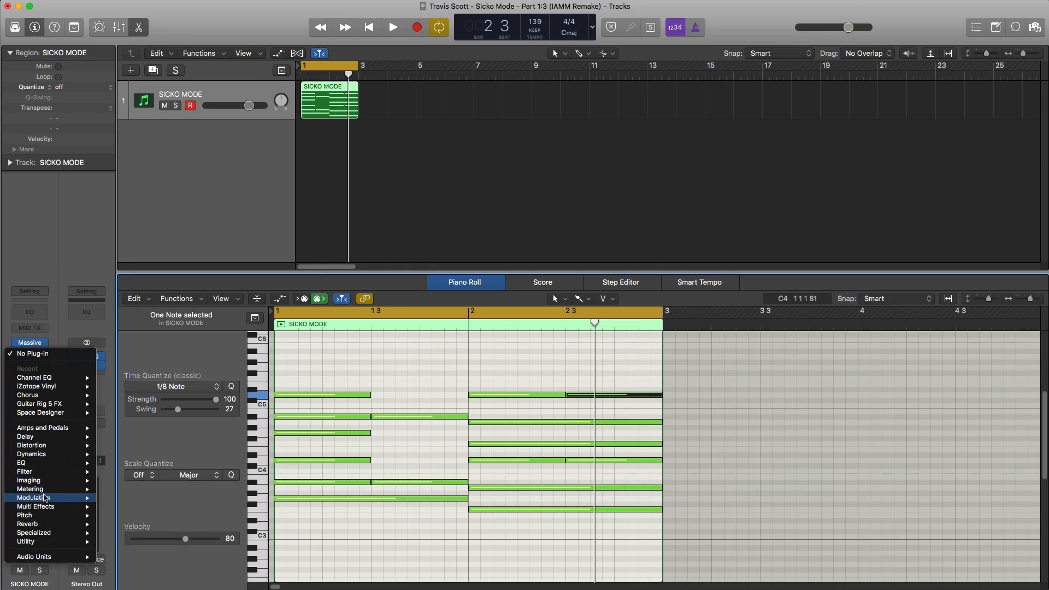
mouse_move(47, 498)
mouse_move(128, 499)
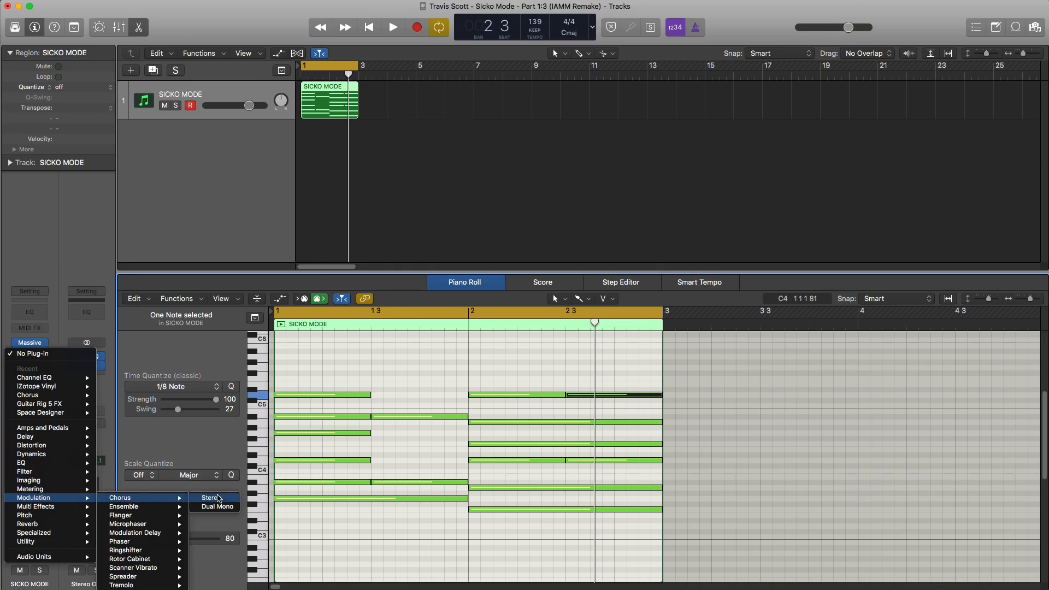
click(211, 498)
drag(130, 22, 380, 144)
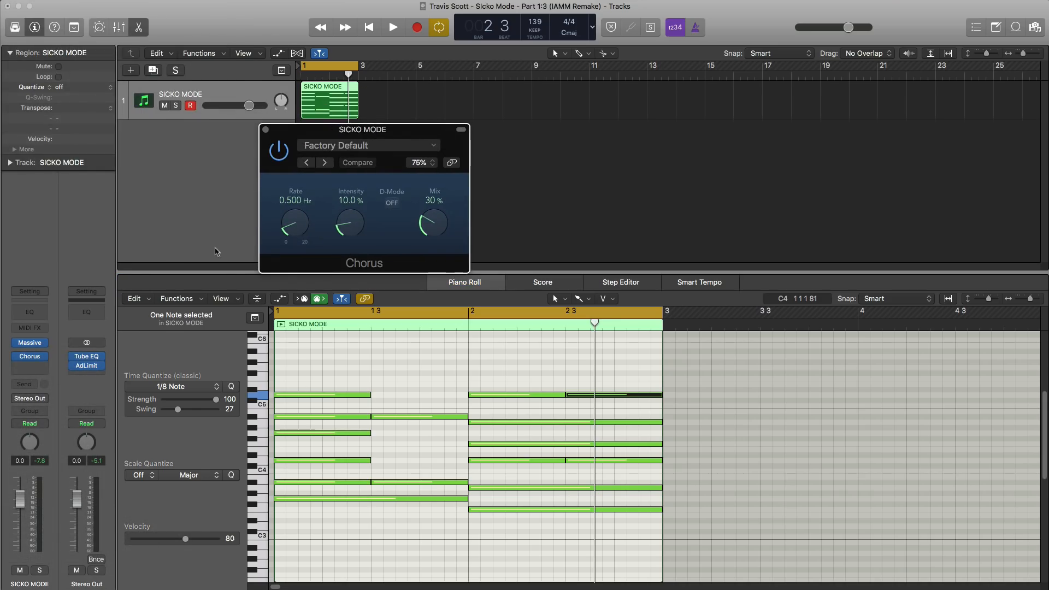
click(381, 145)
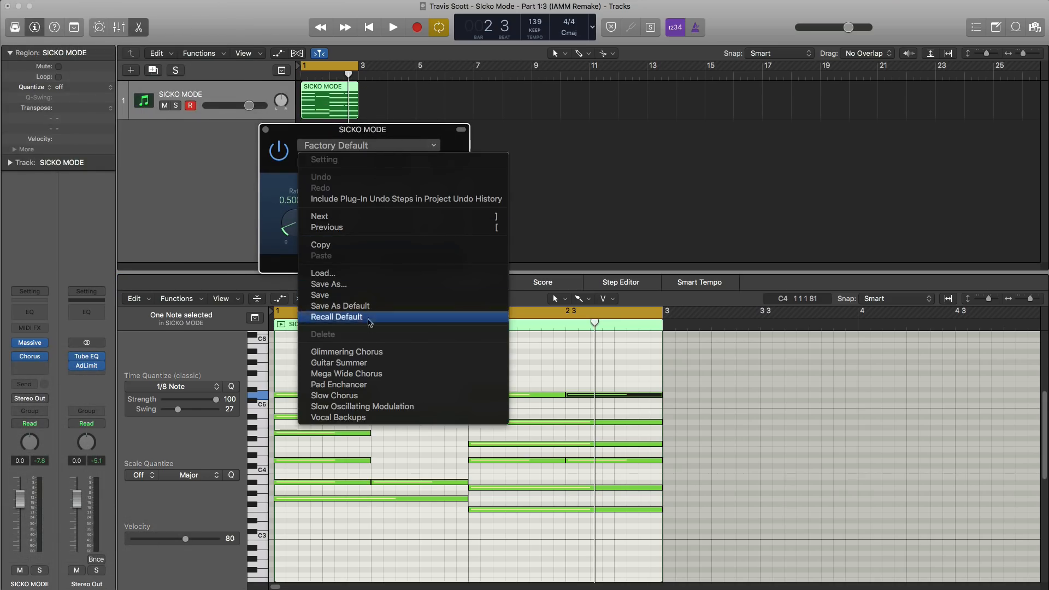
click(367, 363)
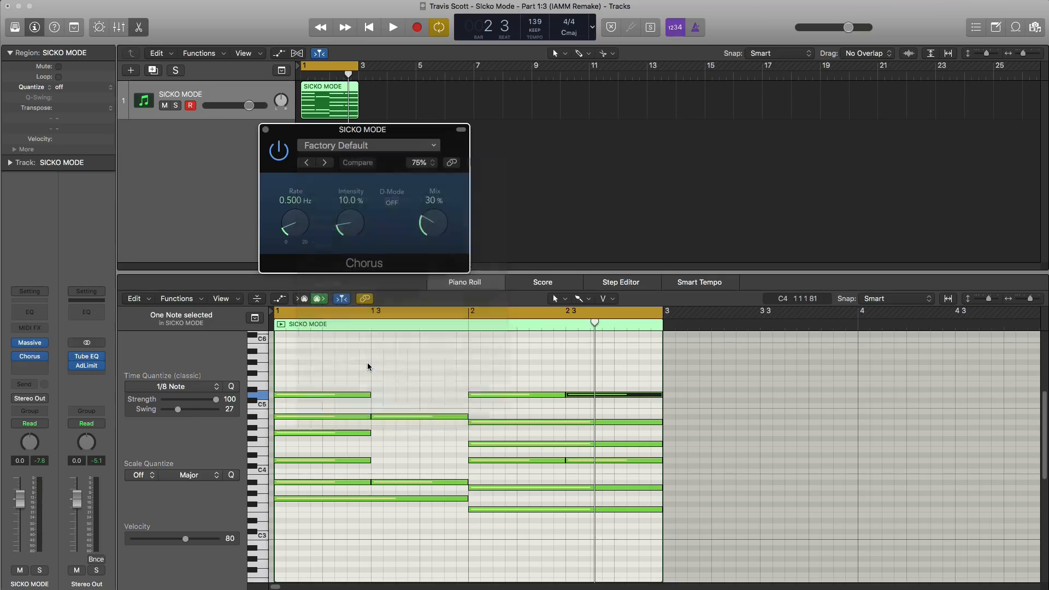
Compare the looping chords with Chorus bypassed and enabled, leaving it on, and close the effect window.
key(space)
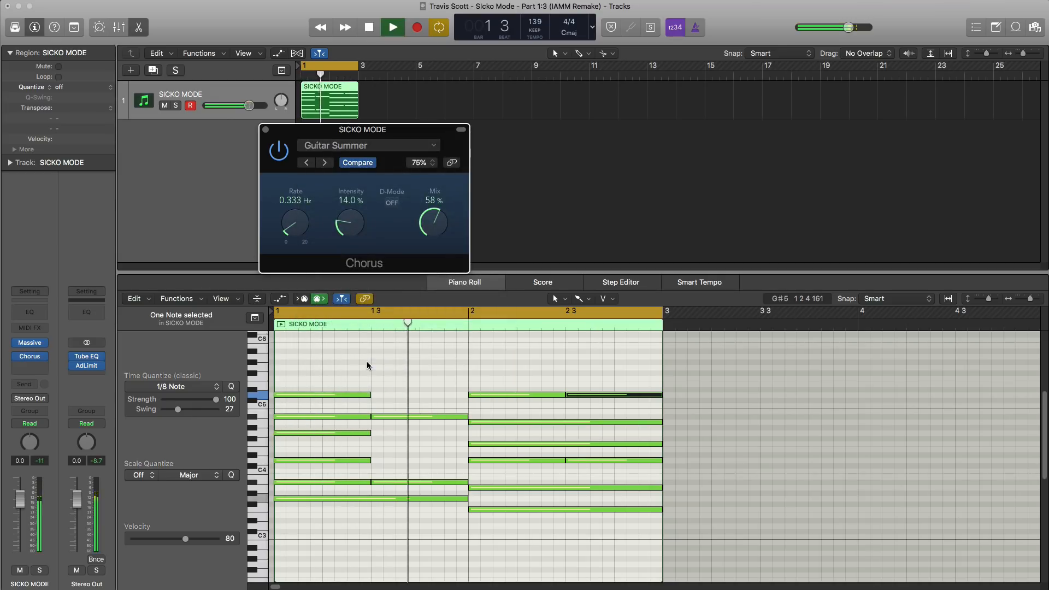
click(280, 152)
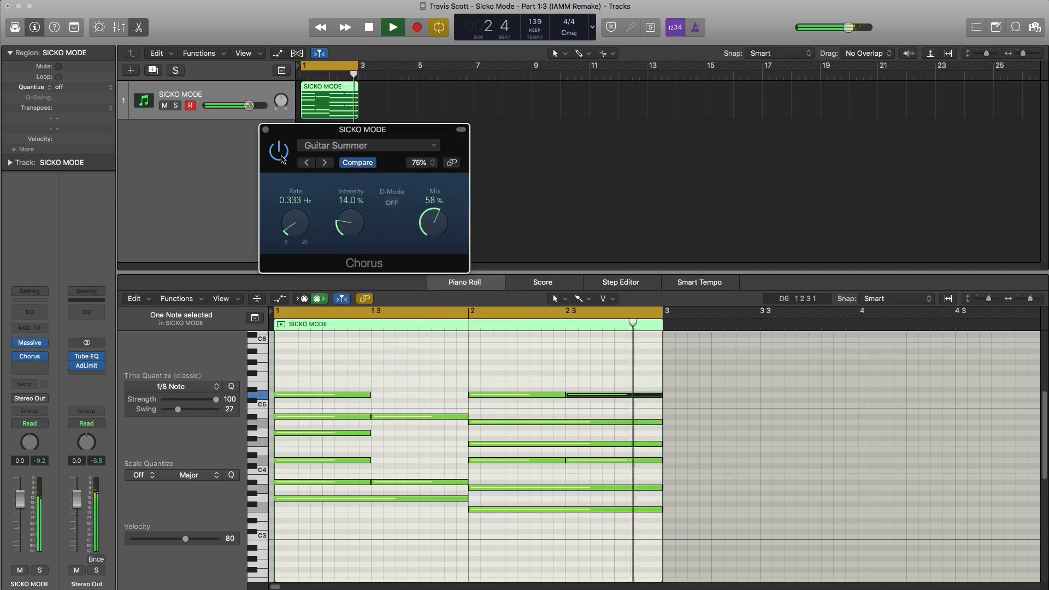
click(279, 152)
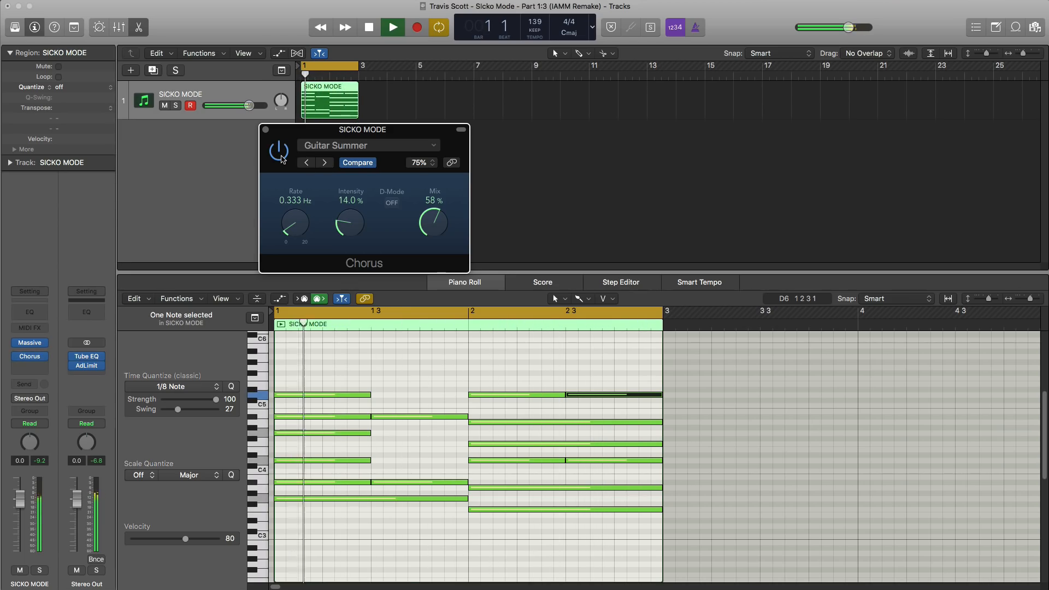
key(space)
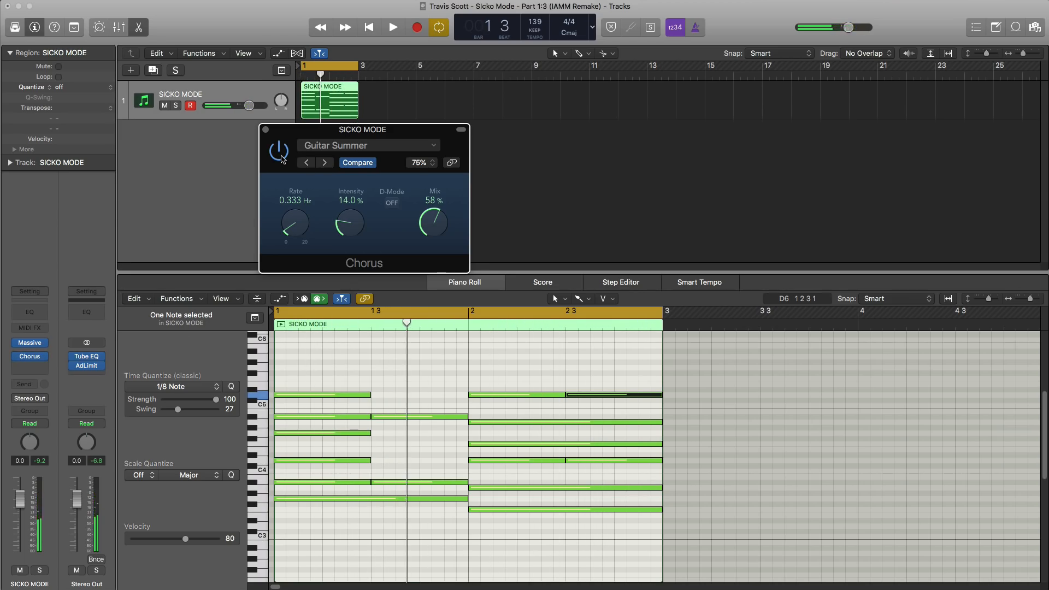
click(266, 130)
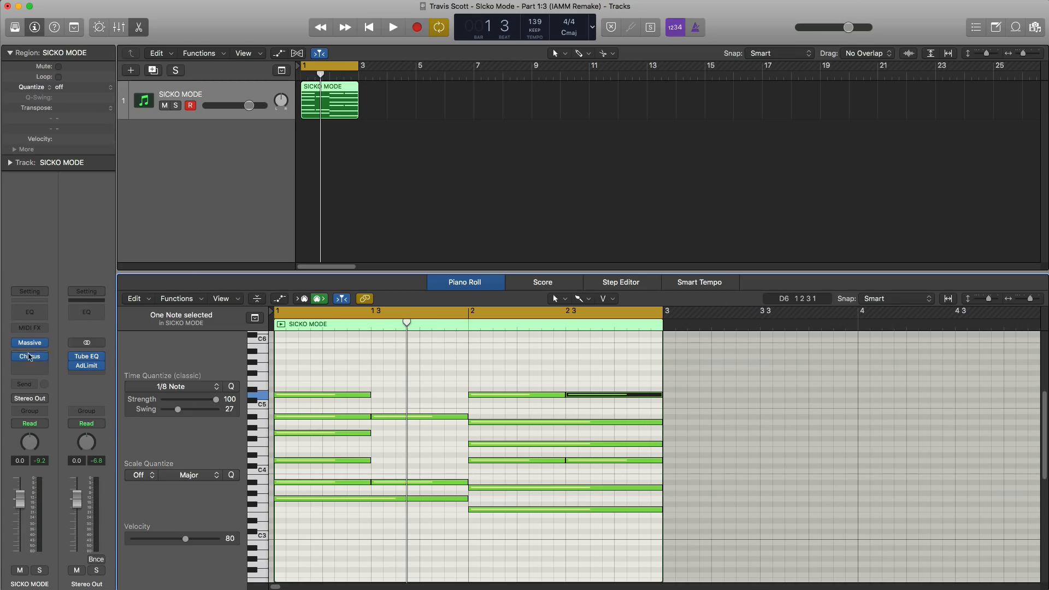
Insert iZotope Vinyl after Chorus on the SICKO MODE track and adjust its Year setting while playing the chords.
click(45, 371)
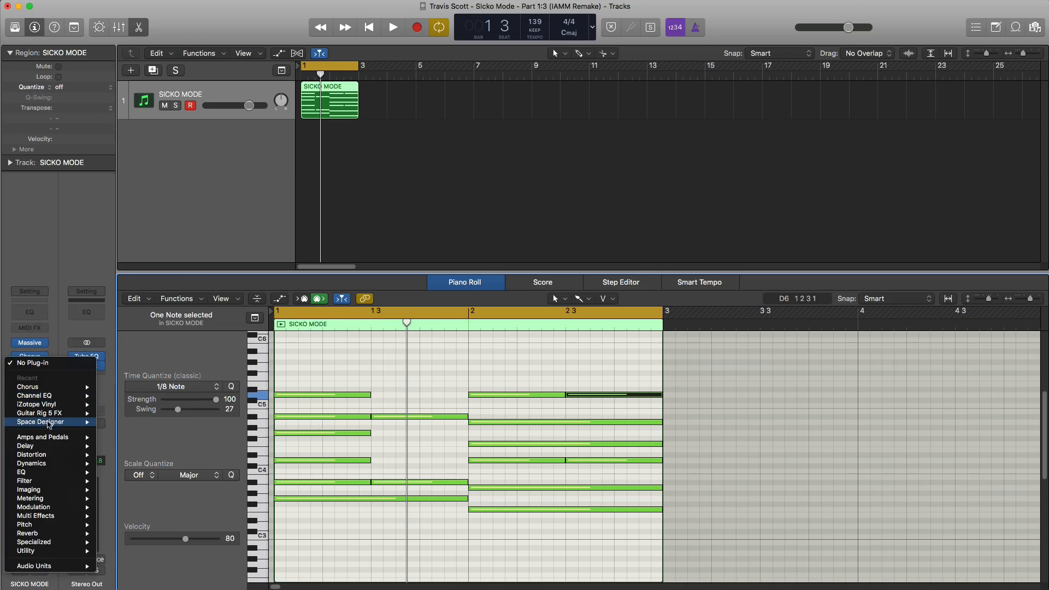
mouse_move(53, 411)
click(118, 405)
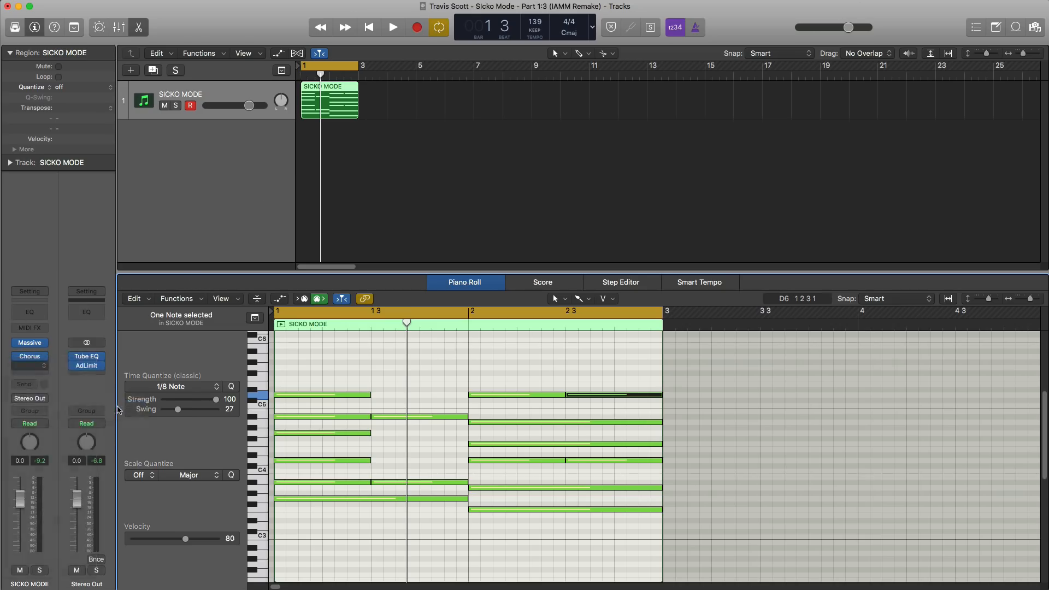
drag(232, 52, 569, 101)
key(space)
drag(545, 329, 543, 351)
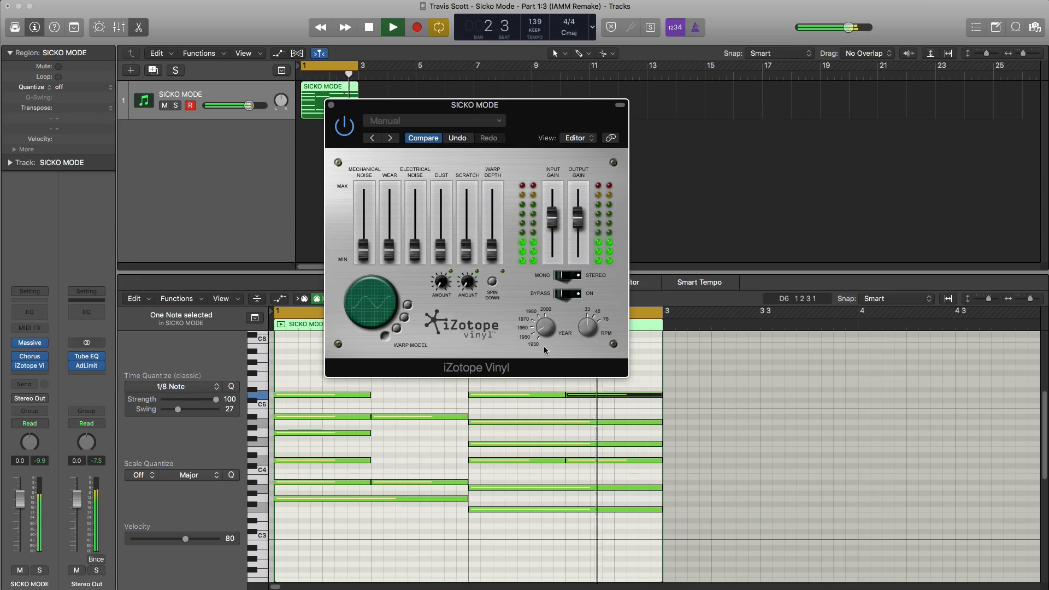
key(space)
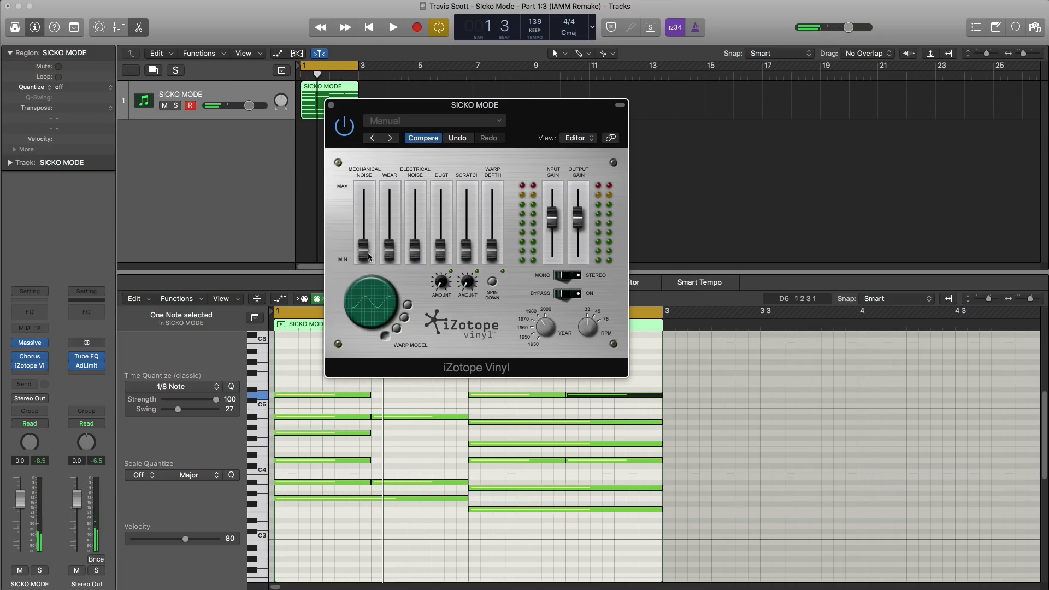
Raise Vinyl's mechanical noise, wear and electrical noise slightly, check the sound in playback and close the effect window.
drag(367, 257, 415, 247)
key(space)
key(space)
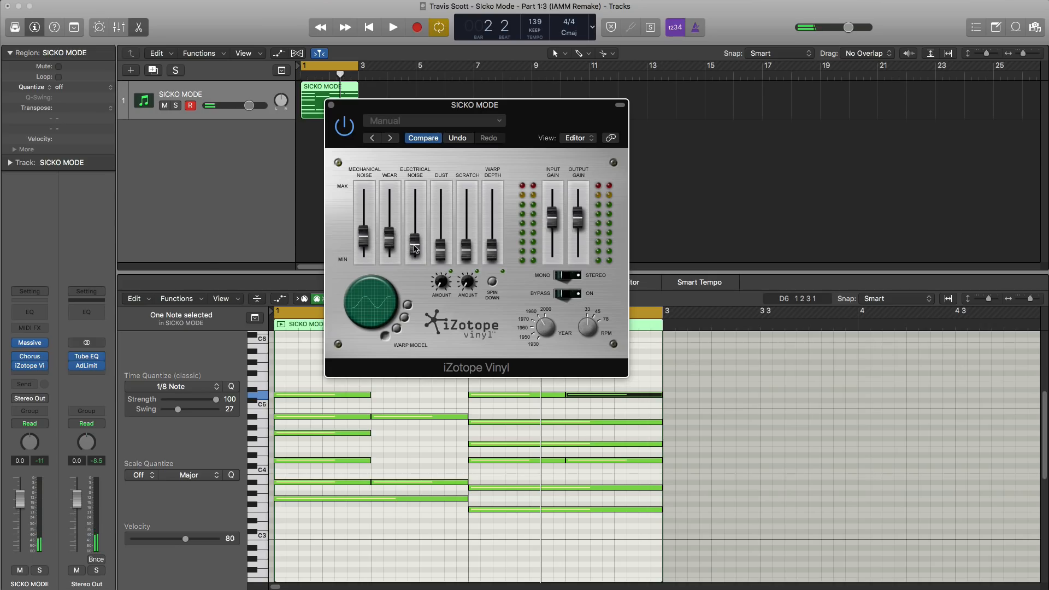
key(space)
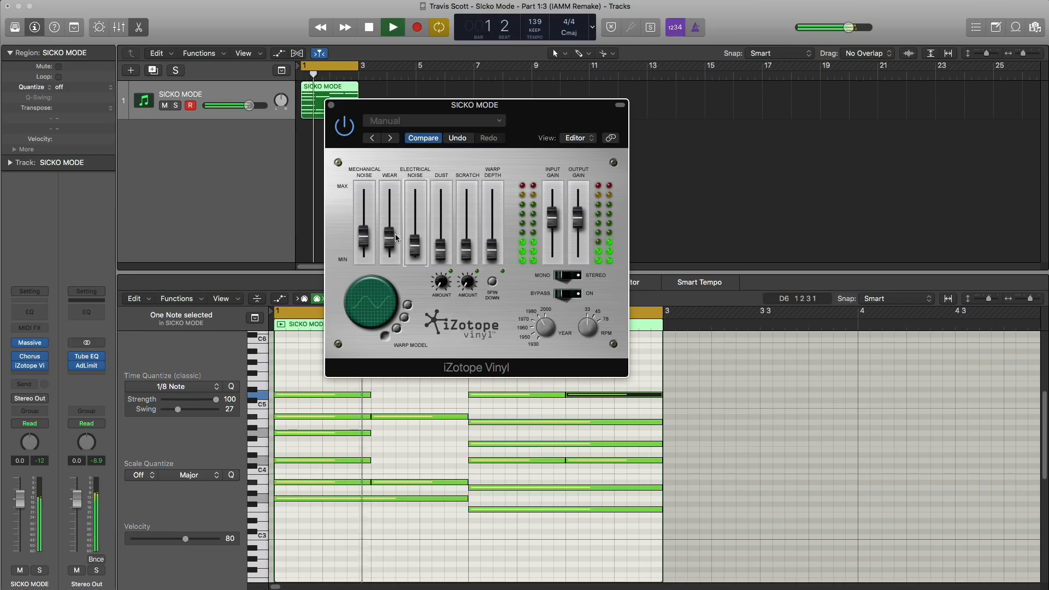
click(330, 105)
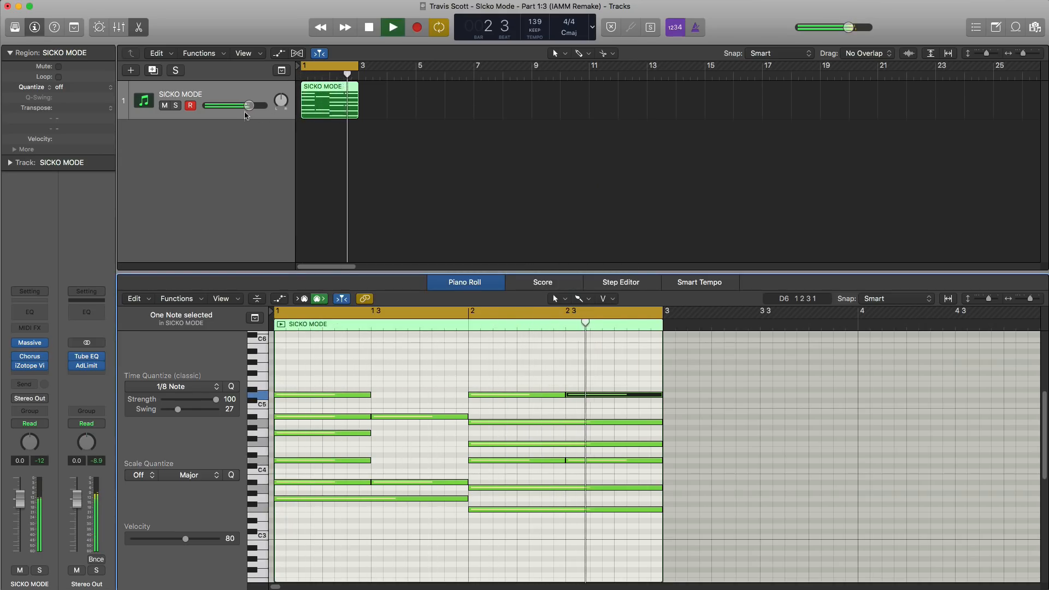
Raise the SICKO MODE track volume to 3.0 dB and check the level in playback.
drag(249, 104, 257, 105)
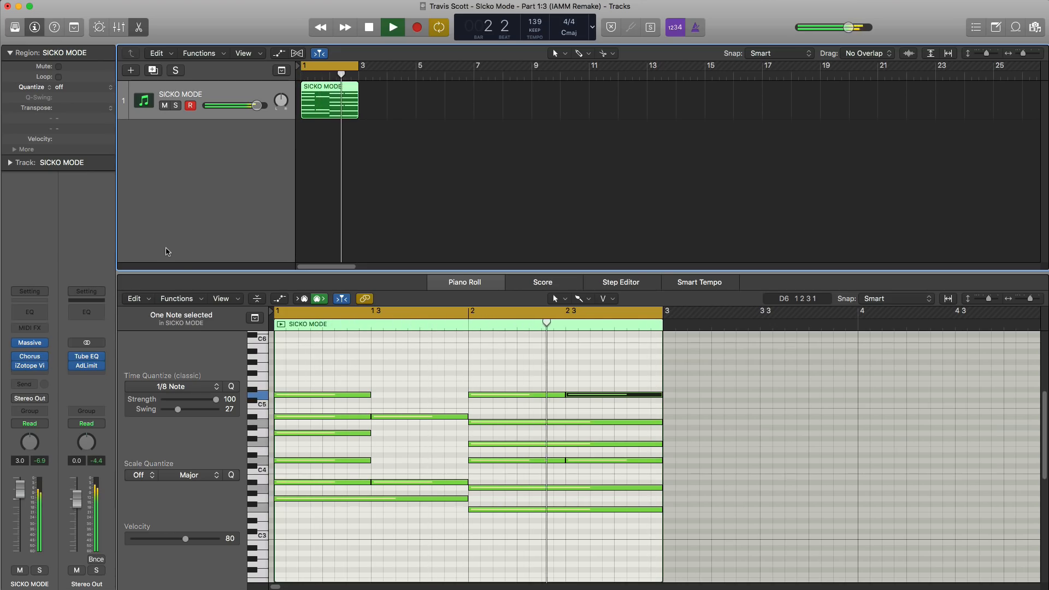
key(space)
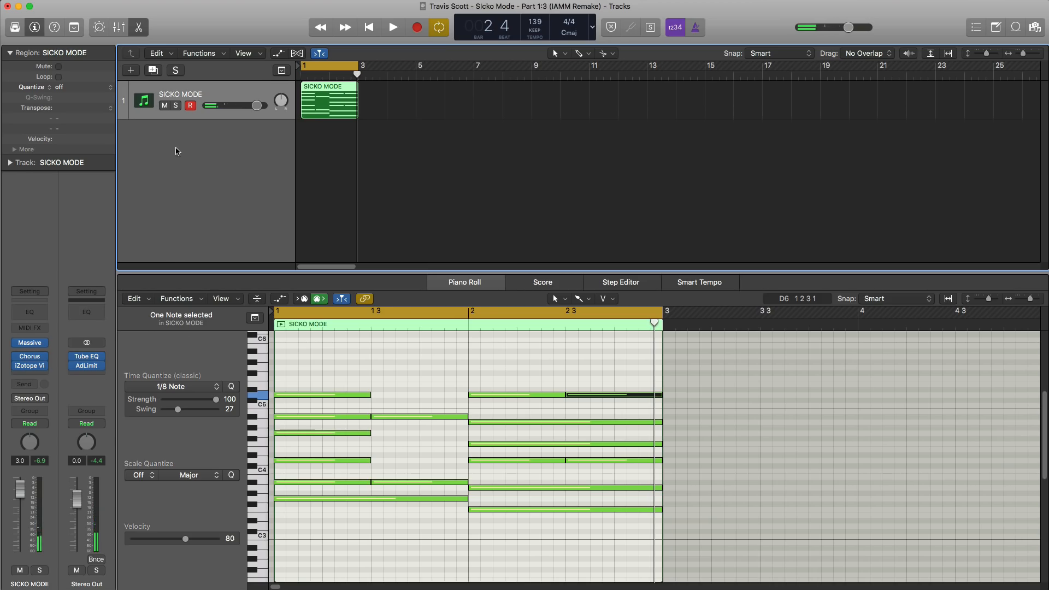
key(space)
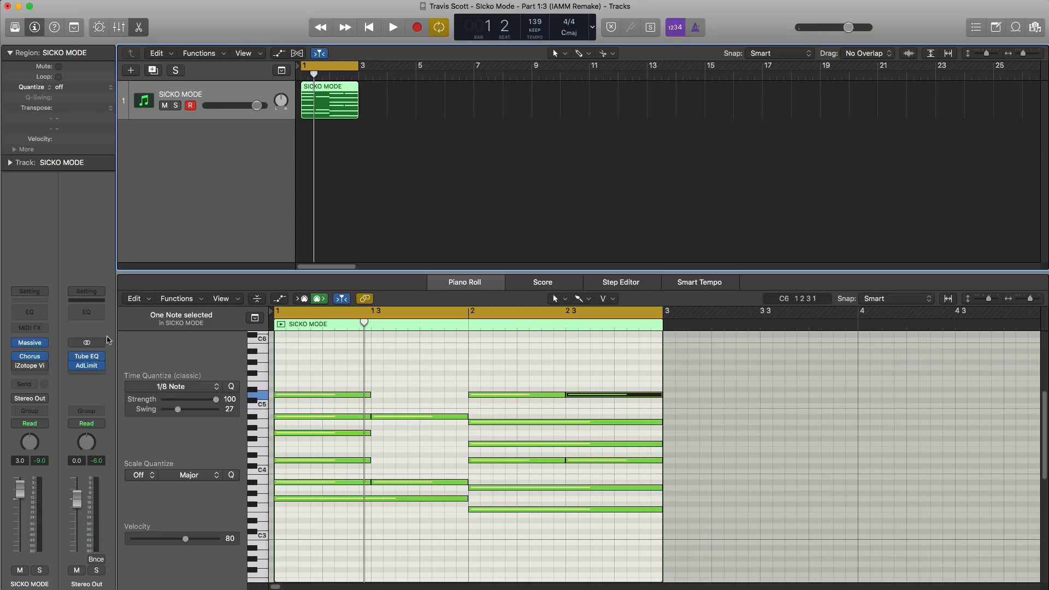
Add a second software instrument track and load the ES2 synthesizer on it.
click(131, 70)
key(Return)
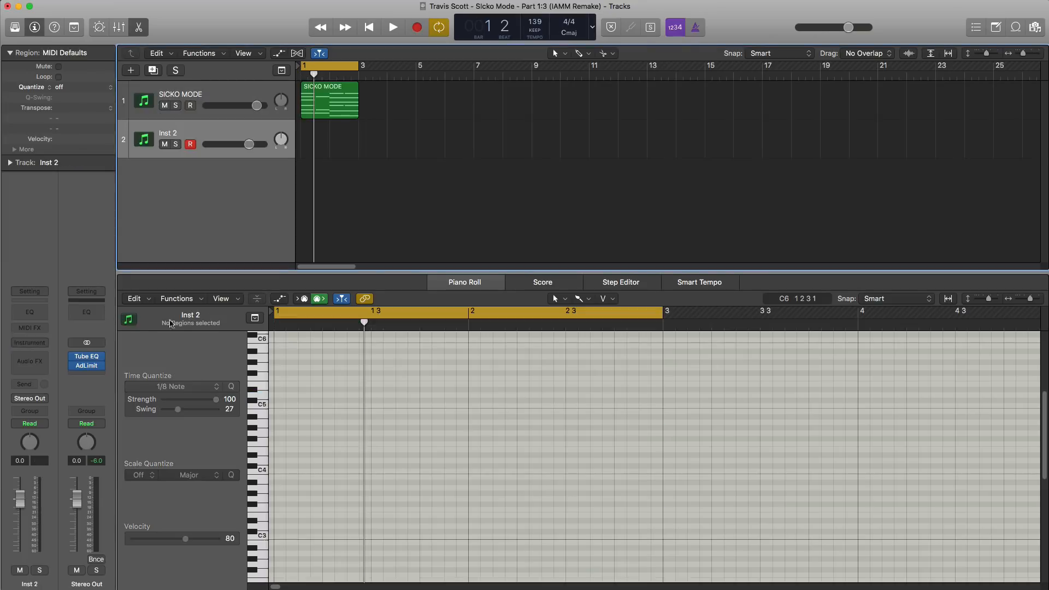
click(30, 343)
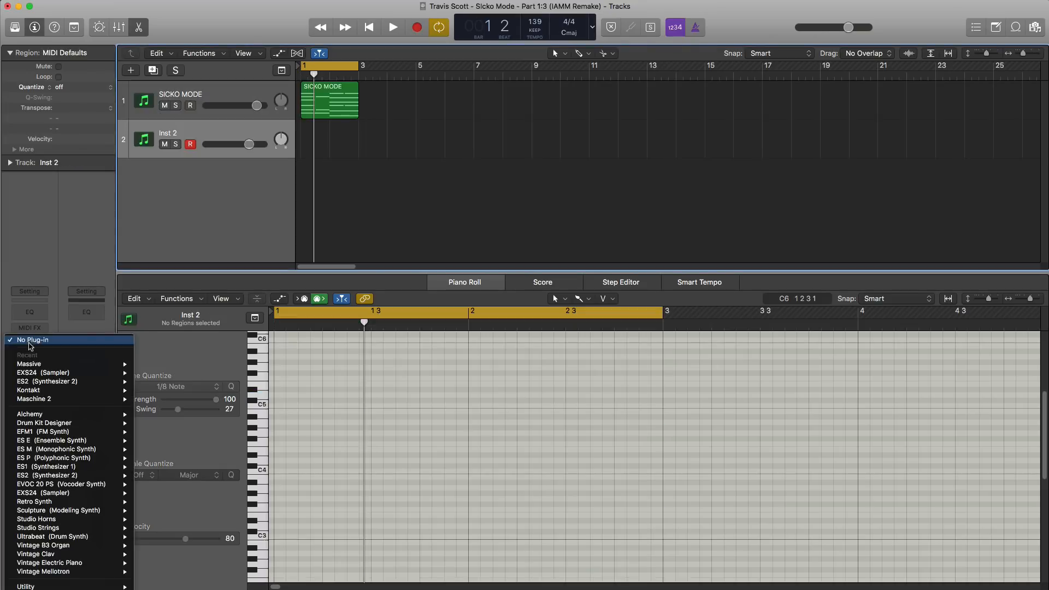
click(39, 381)
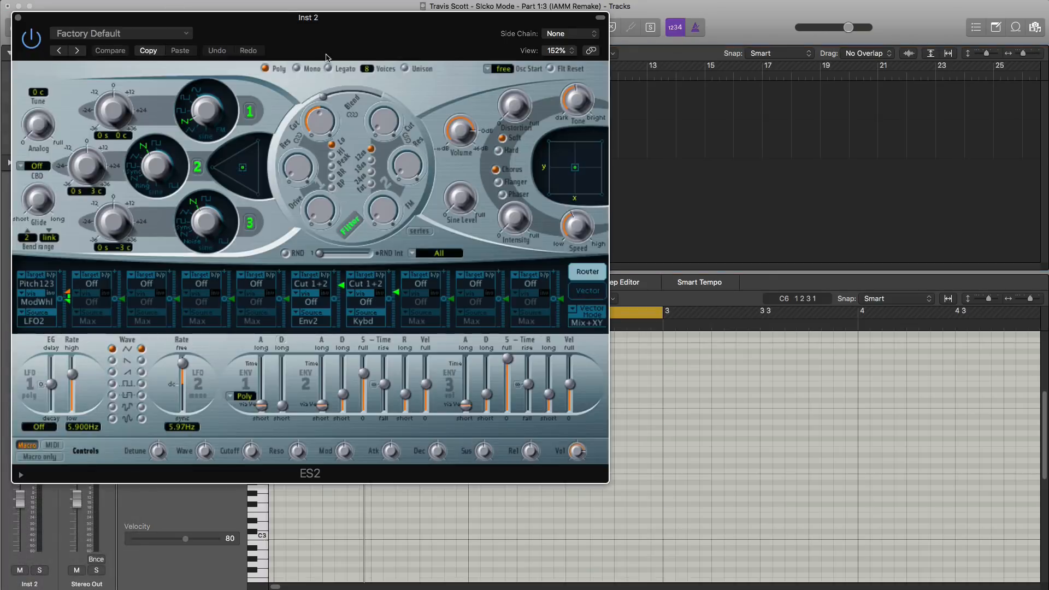
drag(326, 57, 546, 78)
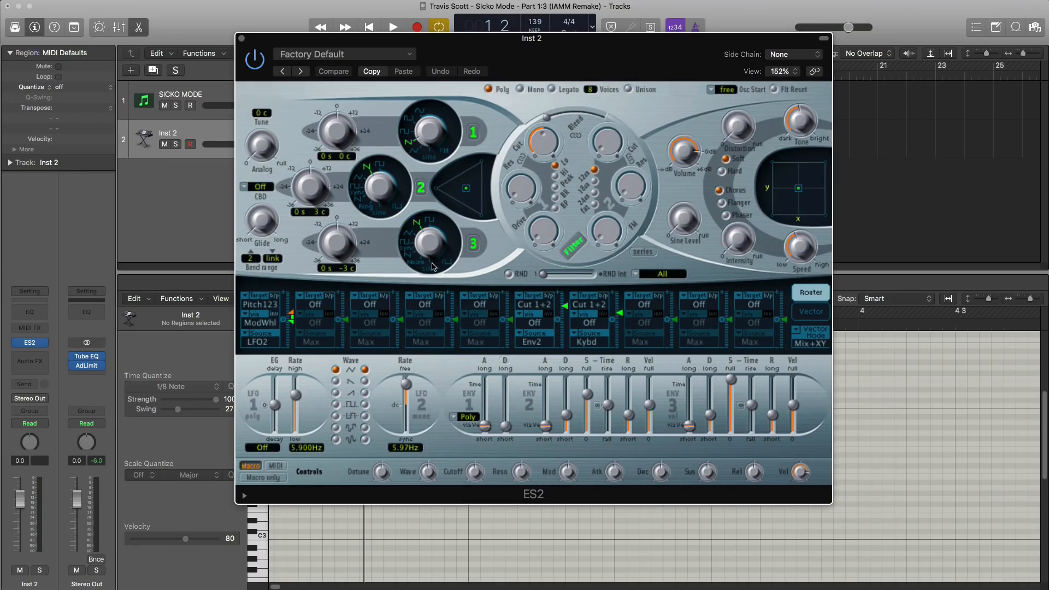
Load the Drake Moog Bass preset in ES2 and close the instrument window.
click(376, 55)
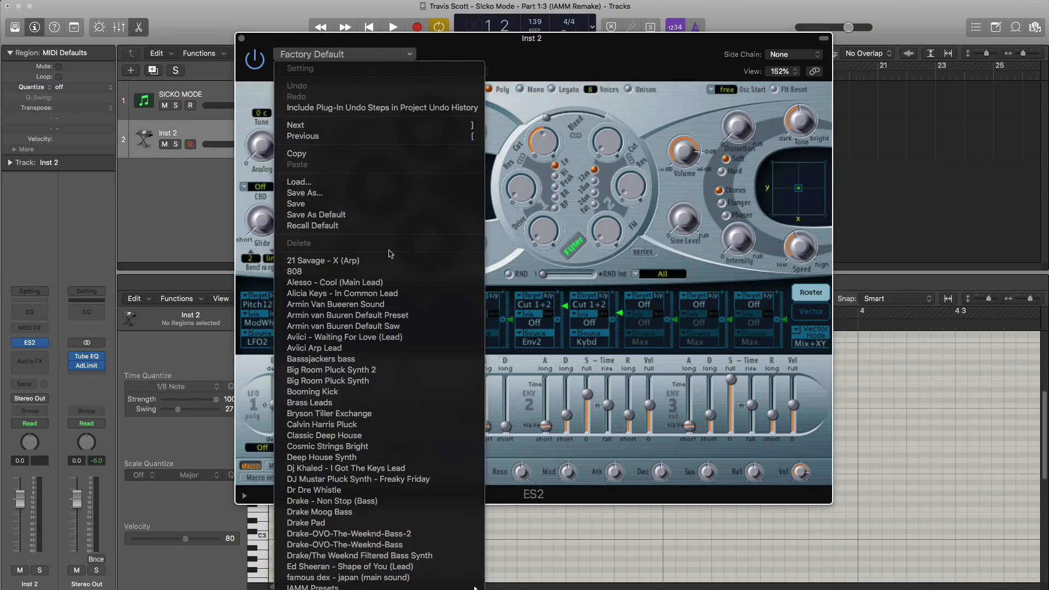
scroll(421, 355, down, 3)
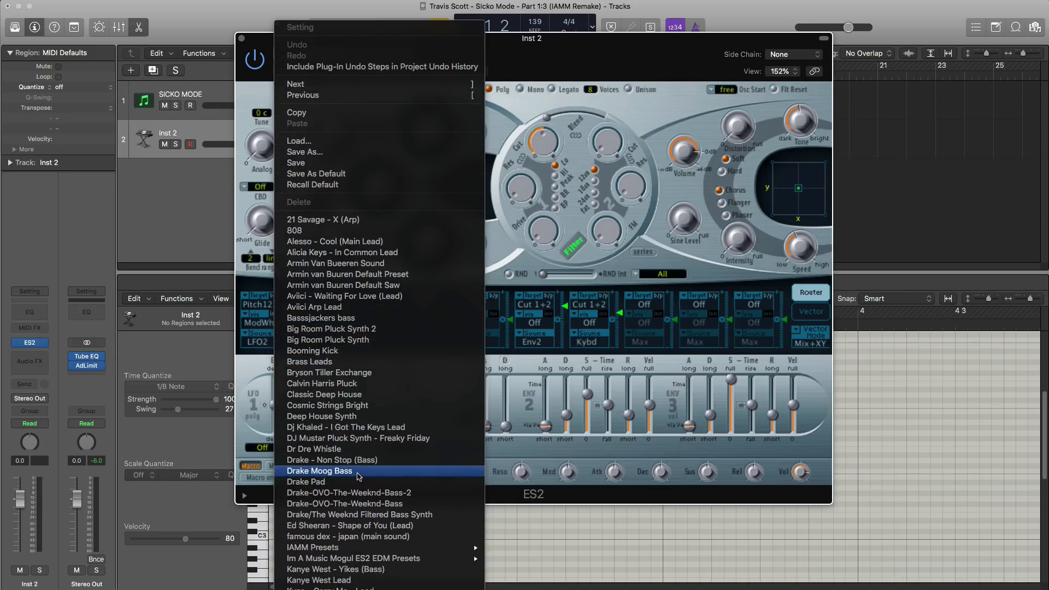
click(358, 474)
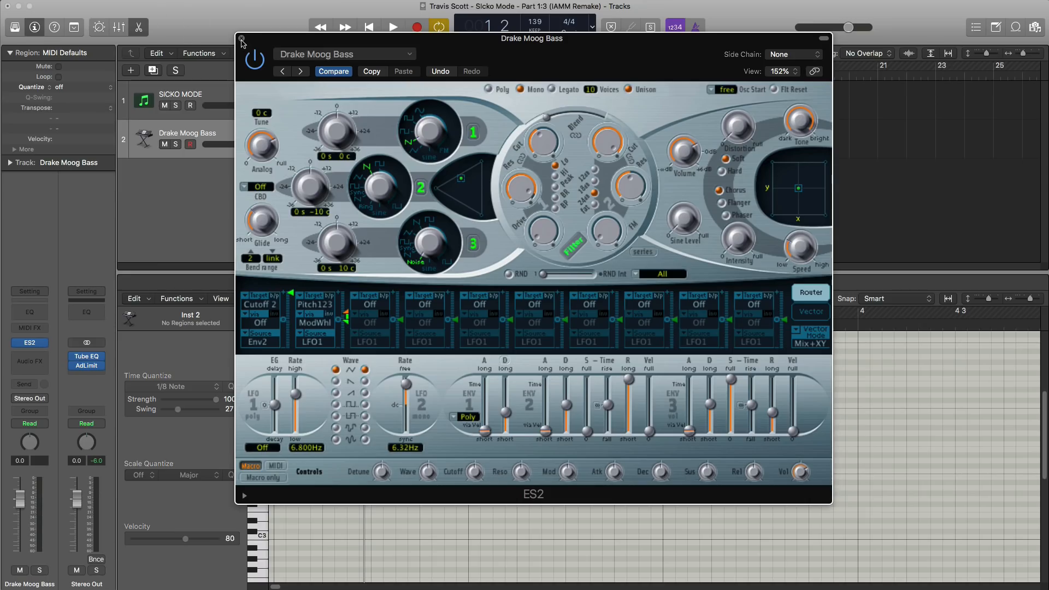
click(241, 39)
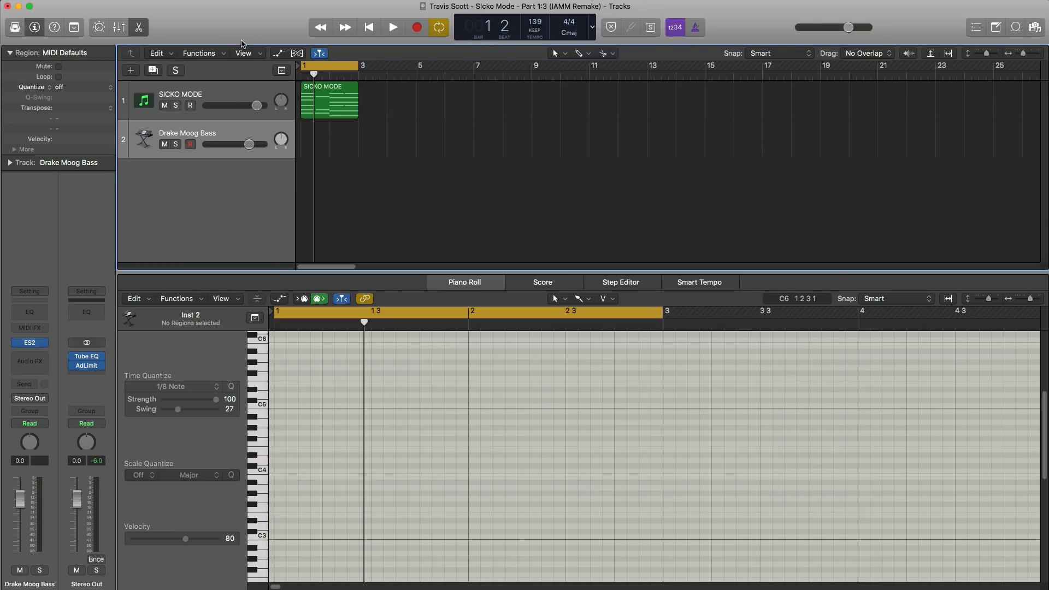
Create a two-bar region at bar 1 on the bass track and draw a one-bar C0 note in its first bar.
super+click(315, 145)
drag(327, 147, 359, 148)
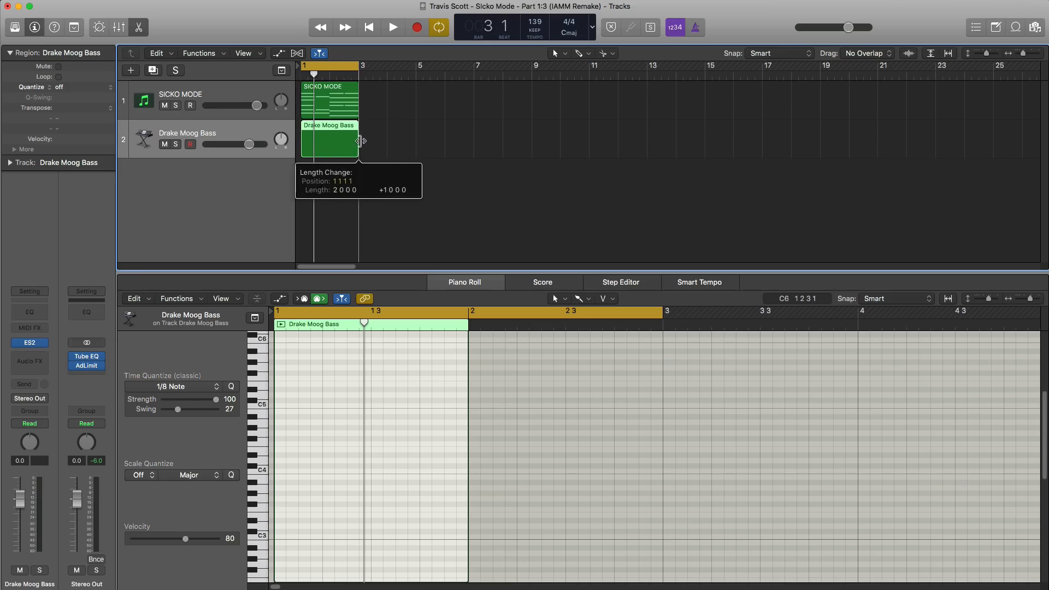
scroll(316, 492, down, 5)
scroll(316, 487, down, 4)
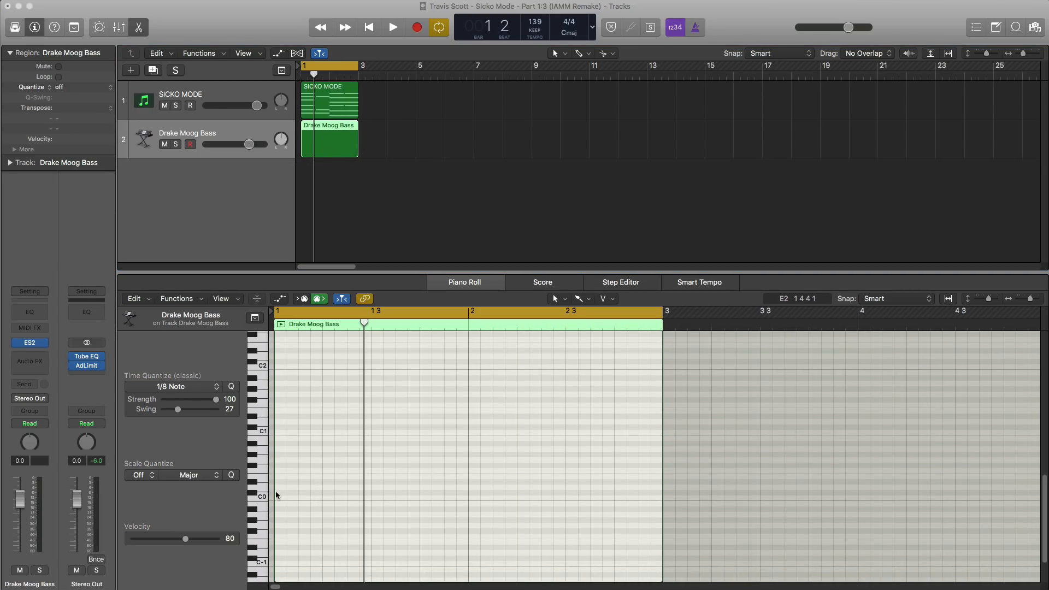
super+click(280, 497)
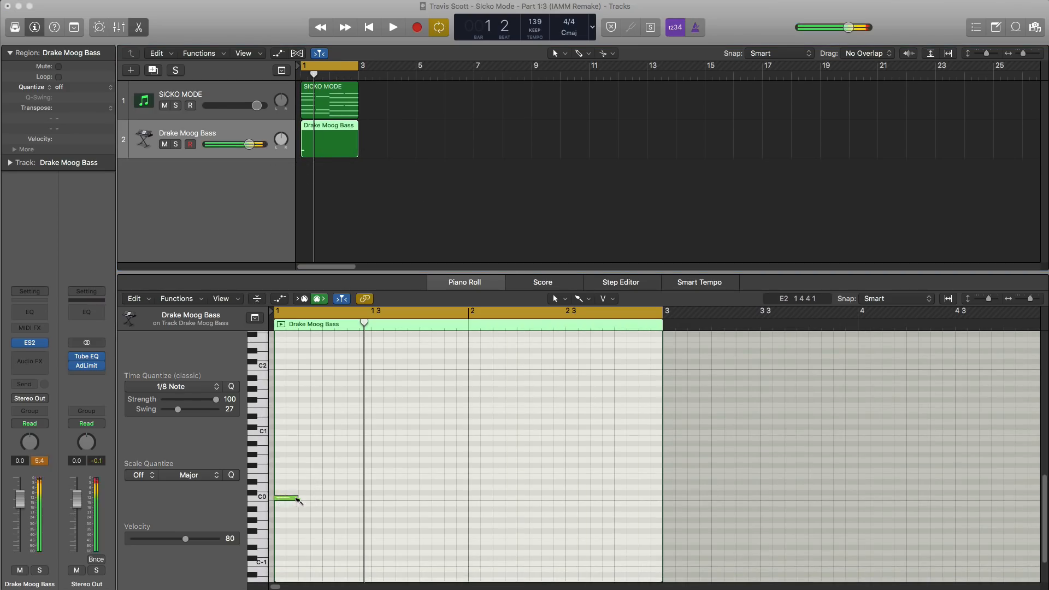
drag(296, 497, 465, 503)
scroll(464, 504, up, 3)
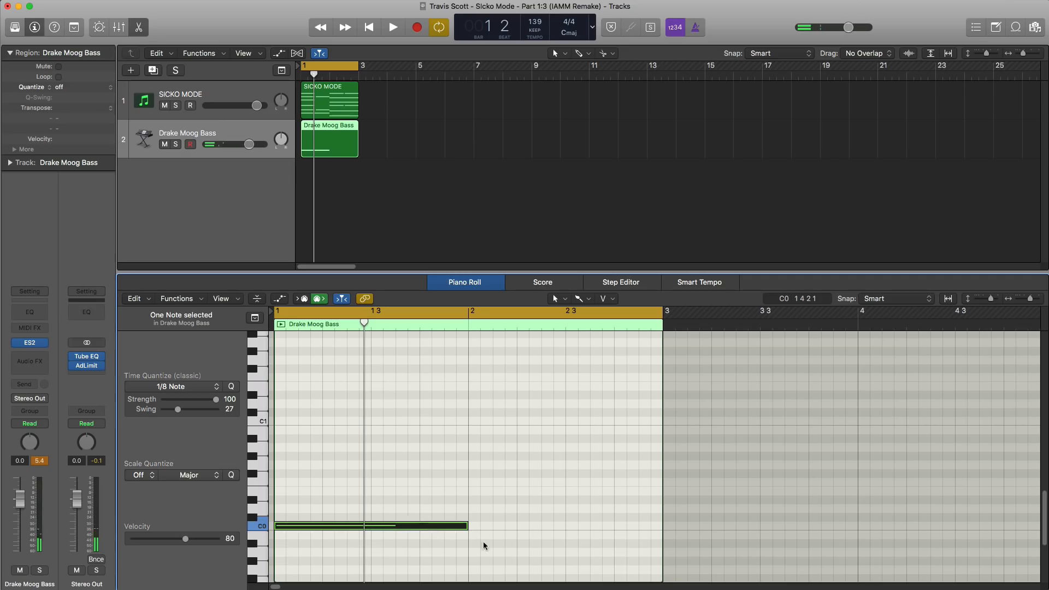
Copy the C0 bass note into bar 2 as A#-1 and lower the Drake Moog Bass track volume to -9.6 dB during playback.
drag(435, 526, 629, 544)
key(space)
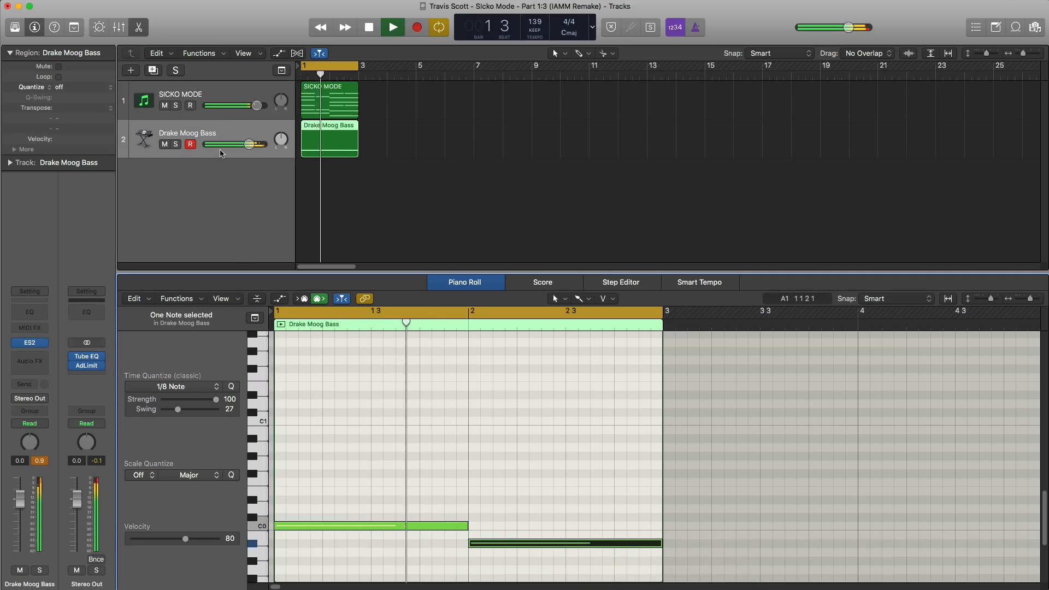
drag(249, 144, 227, 151)
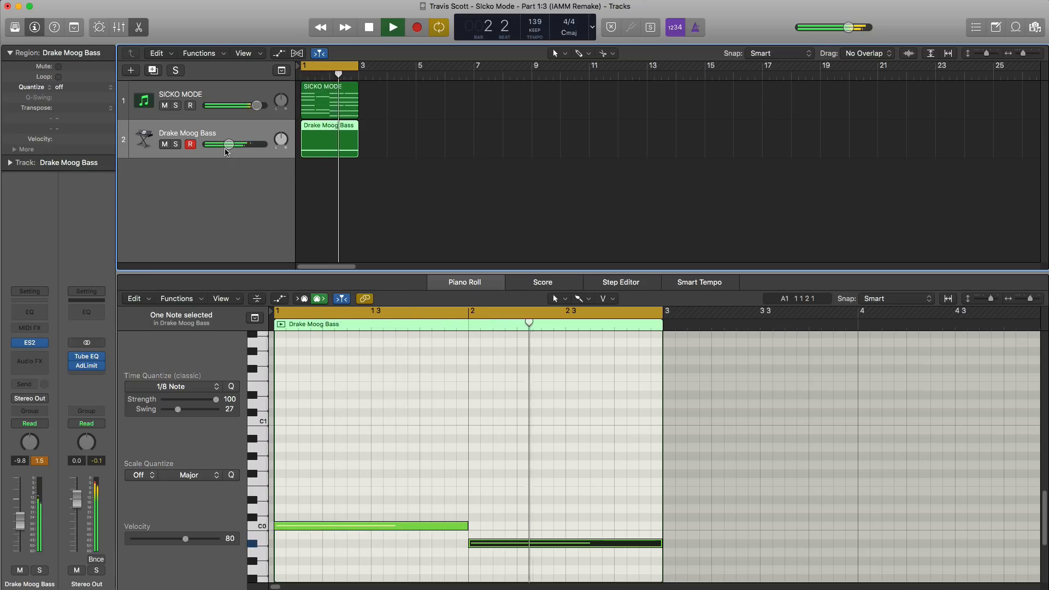
drag(225, 149, 227, 149)
key(space)
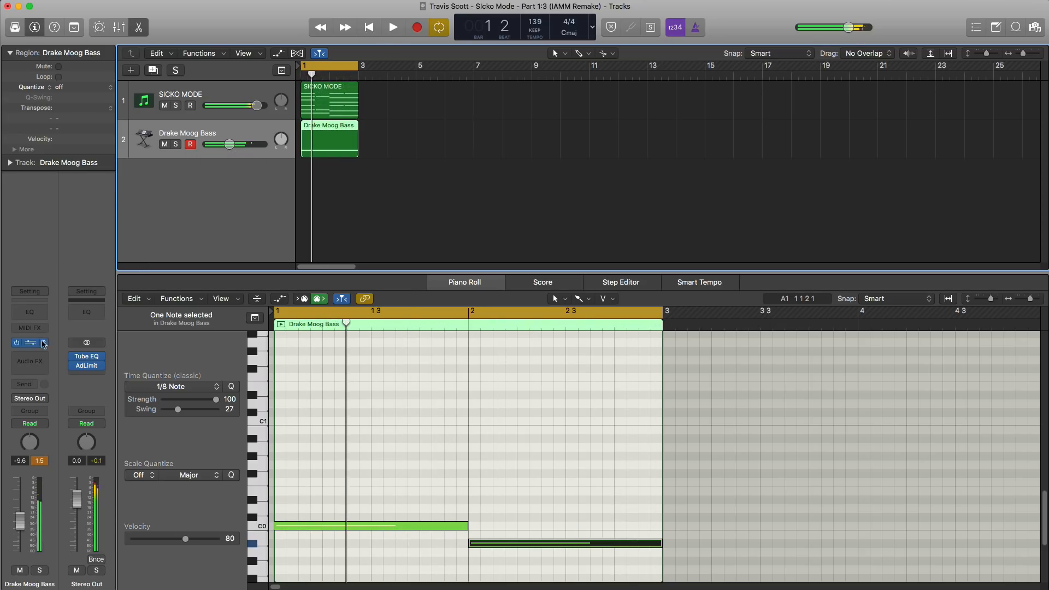
Review the ES2 settings of the Drake Moog Bass preset and listen to the bass together with the chords.
click(31, 342)
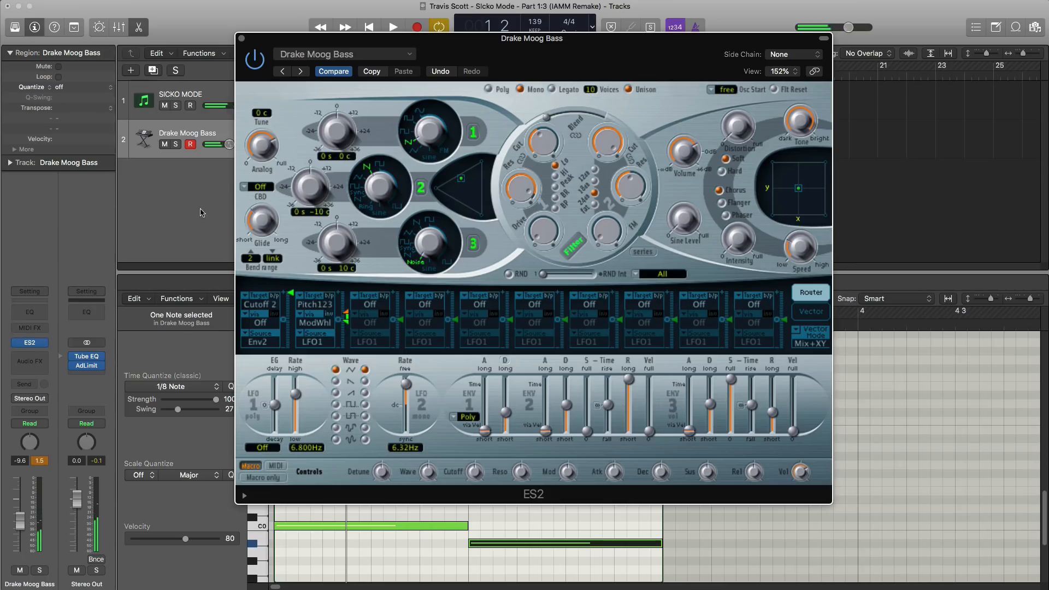
drag(260, 222, 235, 343)
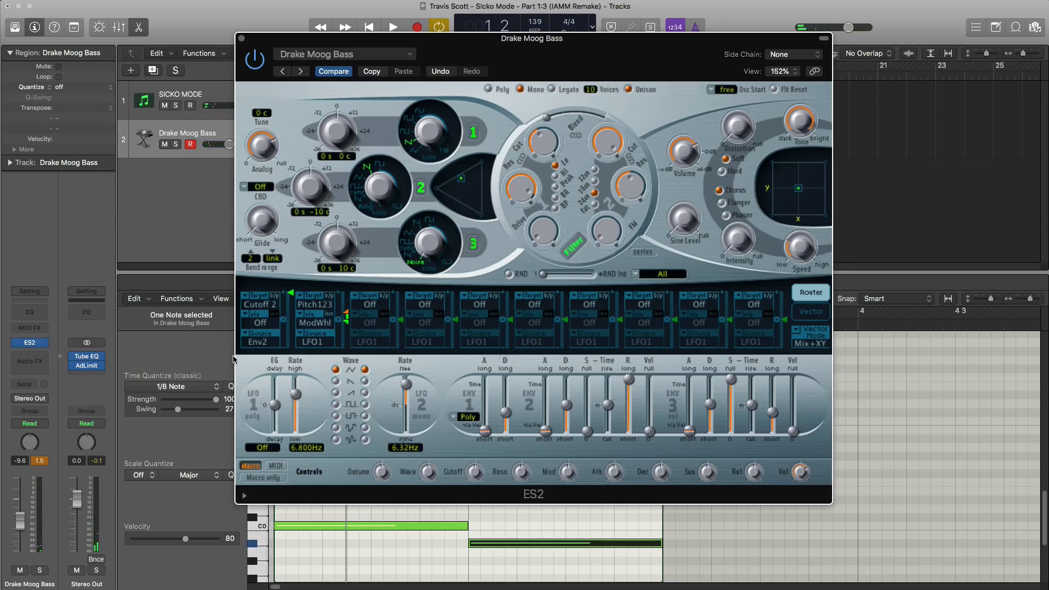
click(241, 39)
key(space)
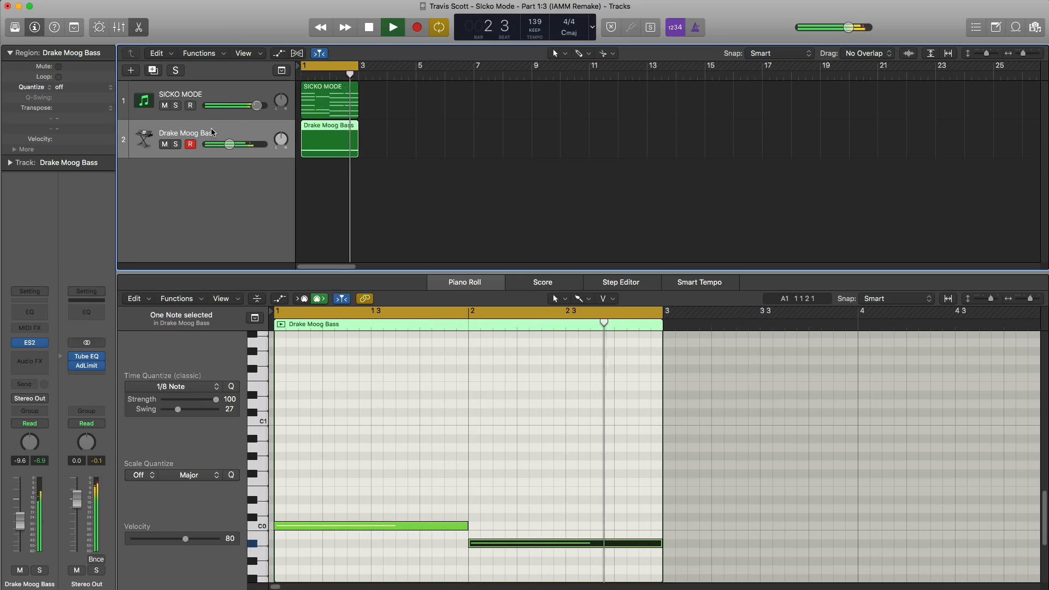
key(space)
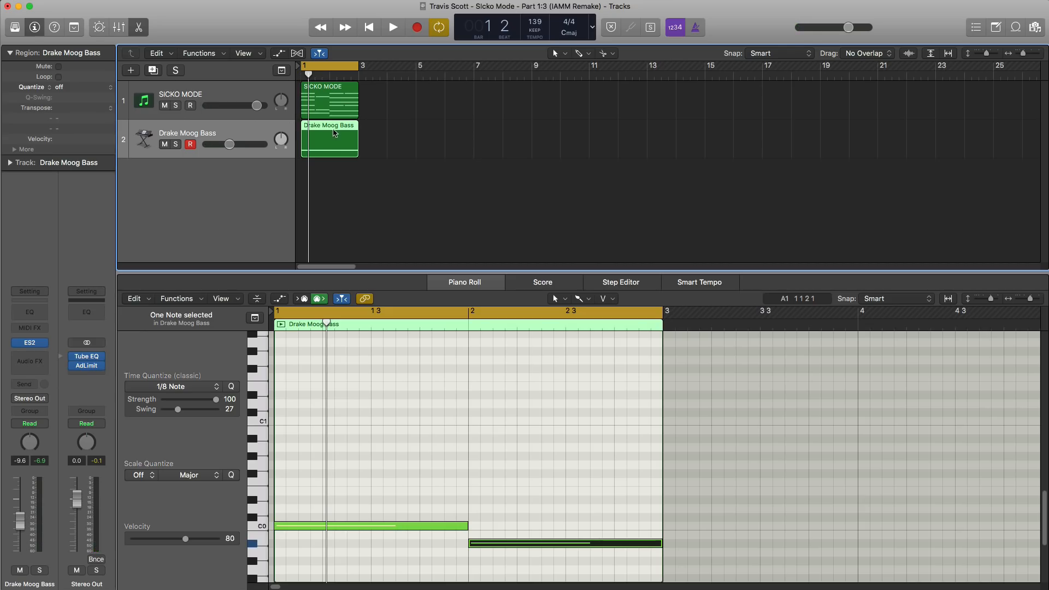
Create a two-bar region at bar 3 on the SICKO MODE track and move the cycle range over it.
click(330, 101)
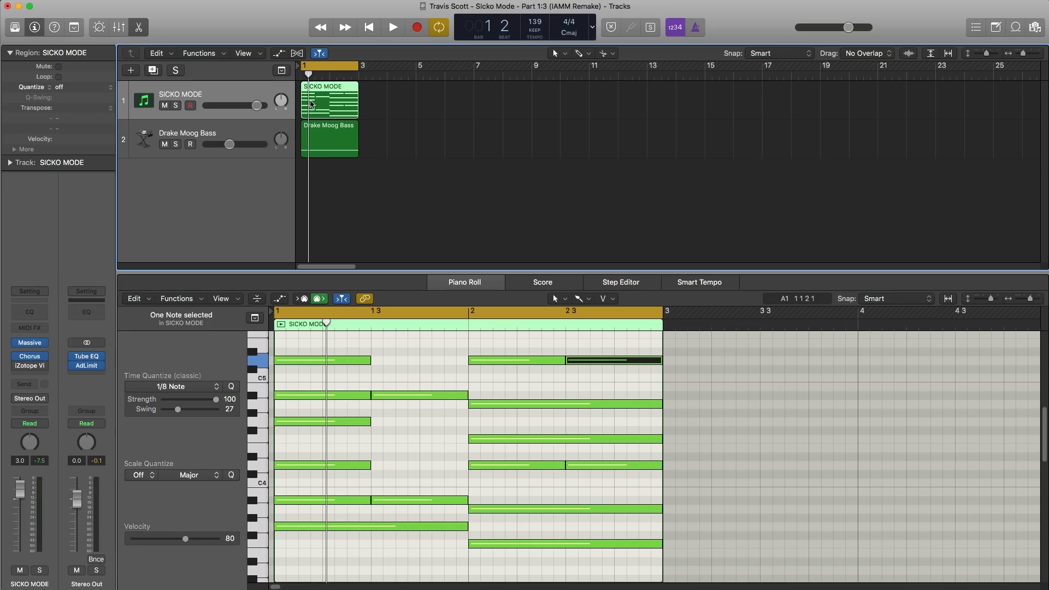
click(372, 111)
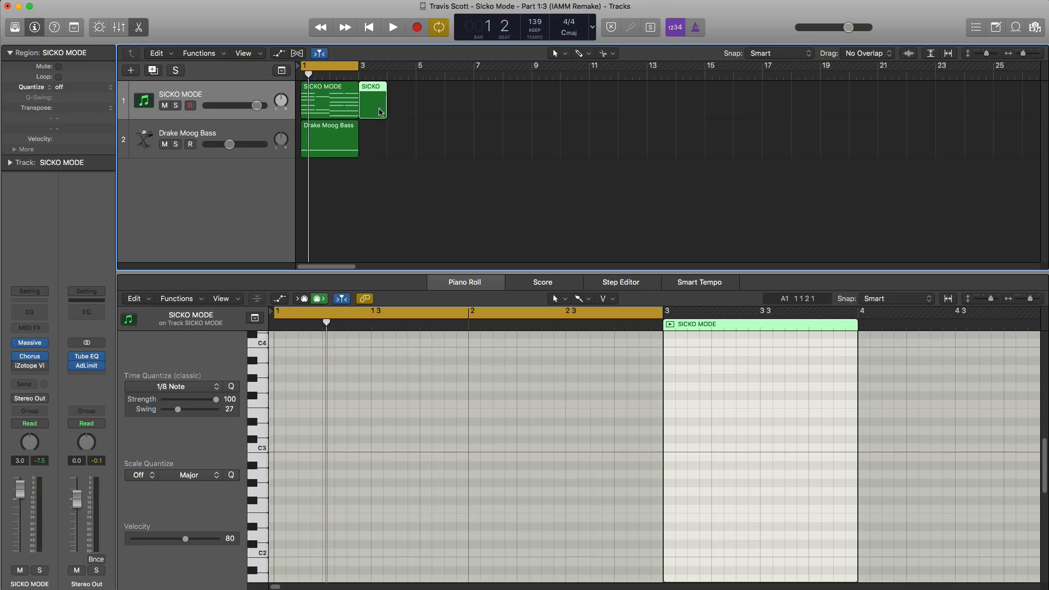
drag(382, 110, 415, 110)
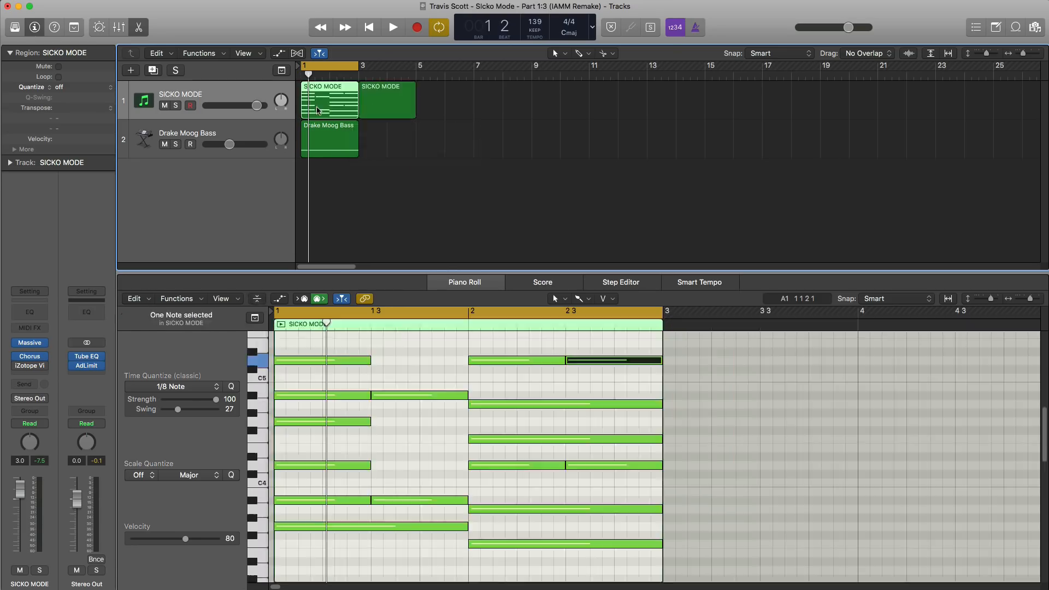
click(400, 99)
drag(339, 69, 400, 75)
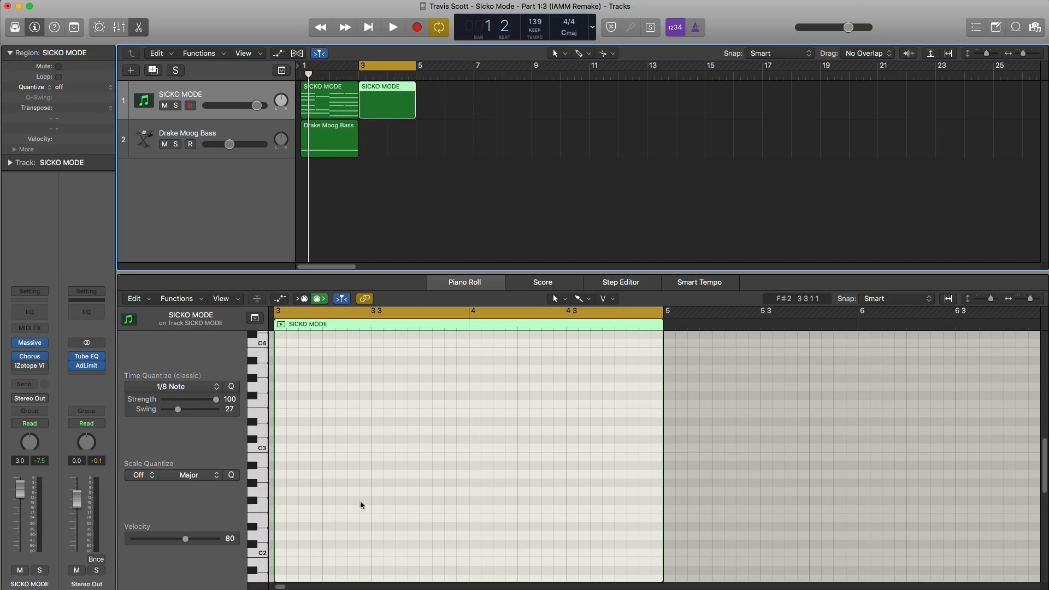
Build a one-bar chord in bar 3 from a D#4 note and its copies at G4, A#4 and D5, and listen to it.
scroll(325, 525, up, 5)
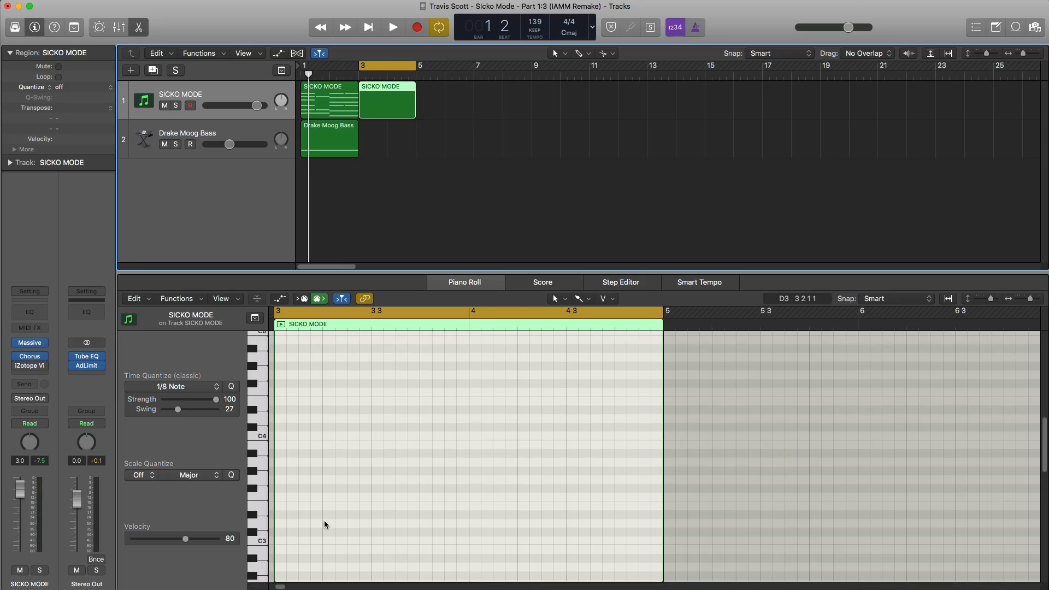
click(290, 426)
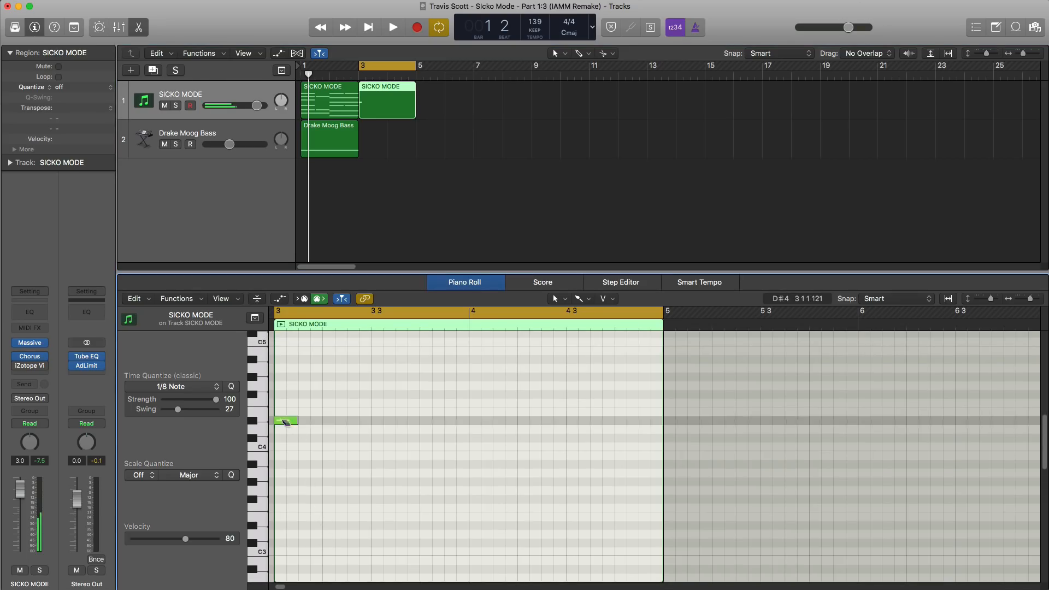
drag(300, 421, 464, 435)
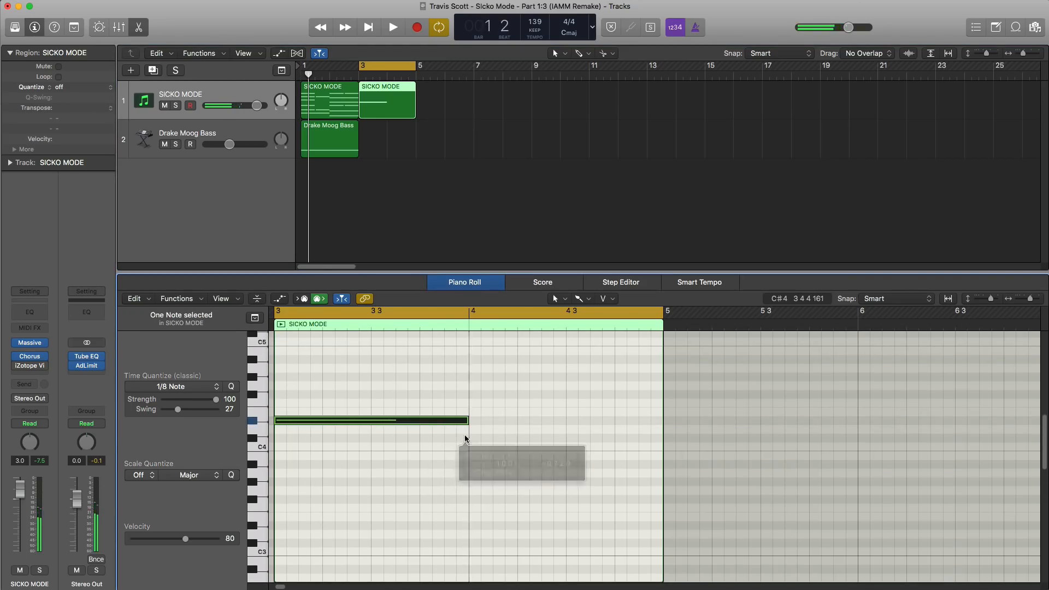
key(space)
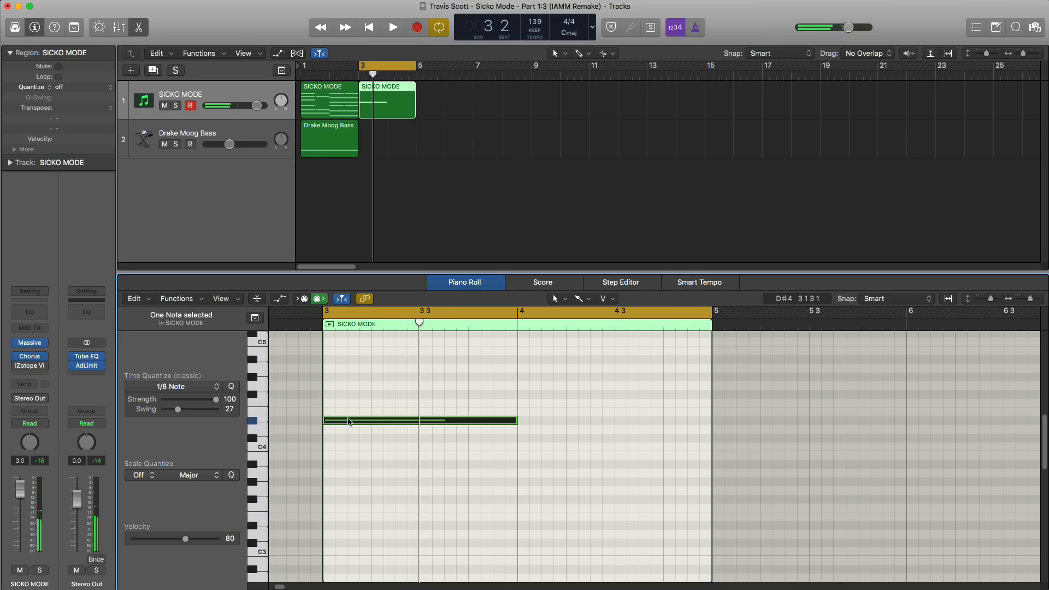
drag(340, 422, 340, 363)
scroll(340, 365, up, 3)
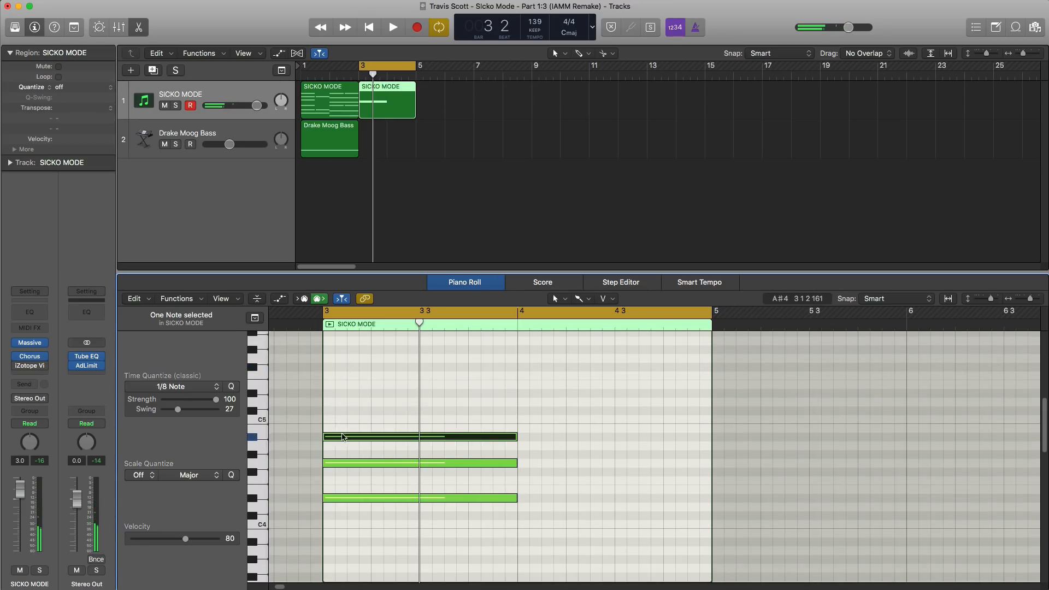
drag(343, 437, 343, 403)
key(space)
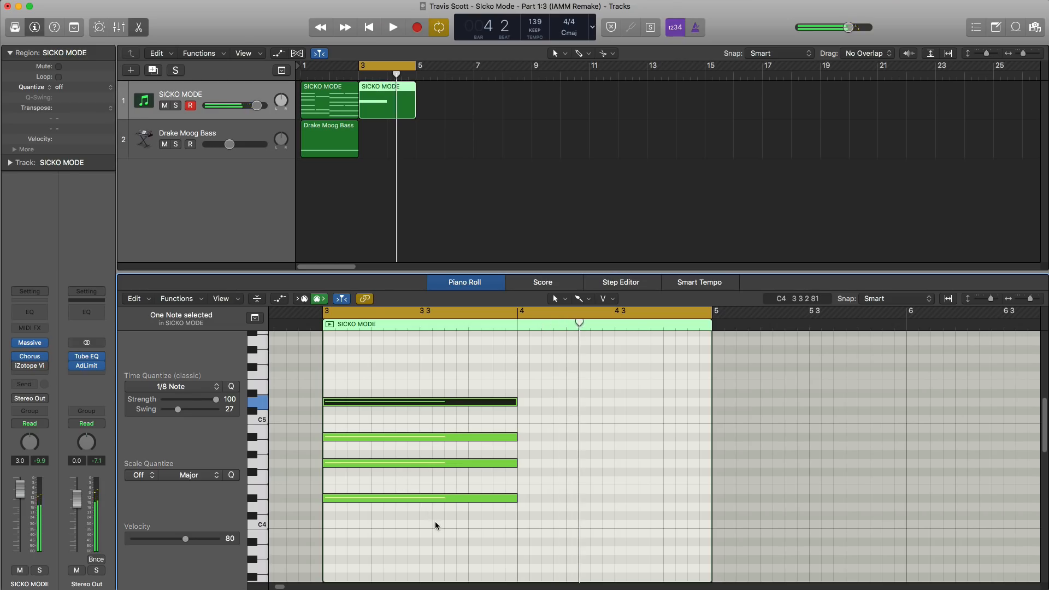
Copy all four chord notes from bar 3 into bar 4.
drag(443, 526, 419, 435)
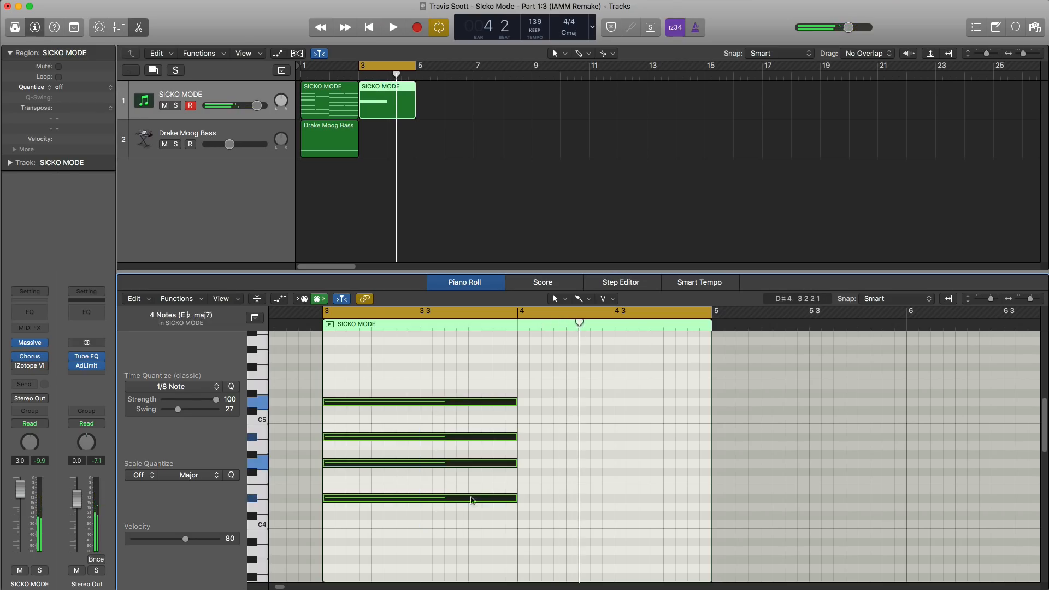
drag(472, 500, 580, 504)
click(568, 526)
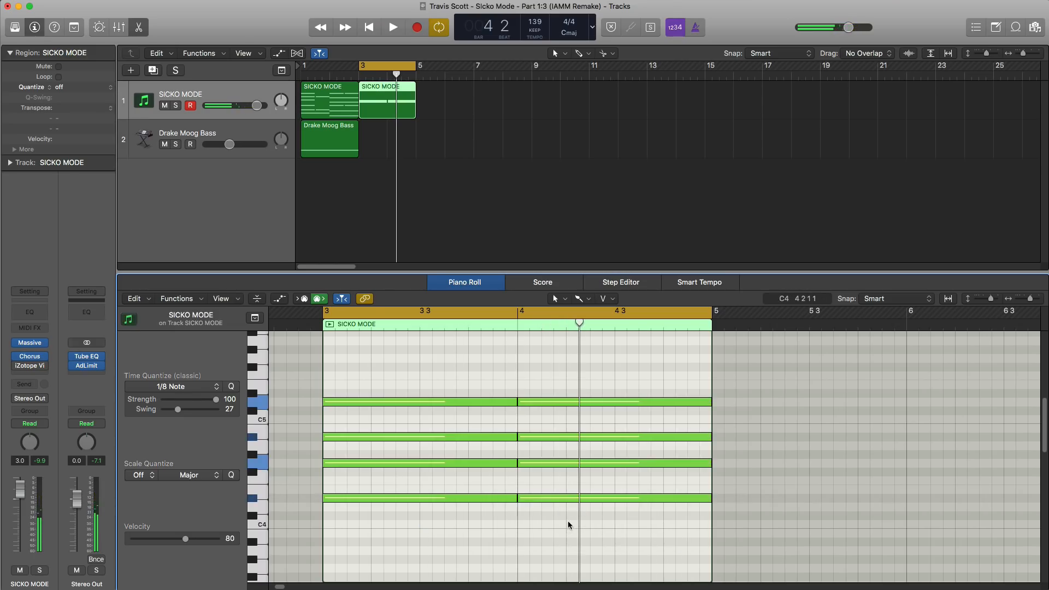
In the bar 4 chord, lower G4 to F#4 and A#4 to A4, and make the D5 two half-bar notes.
drag(544, 463, 538, 445)
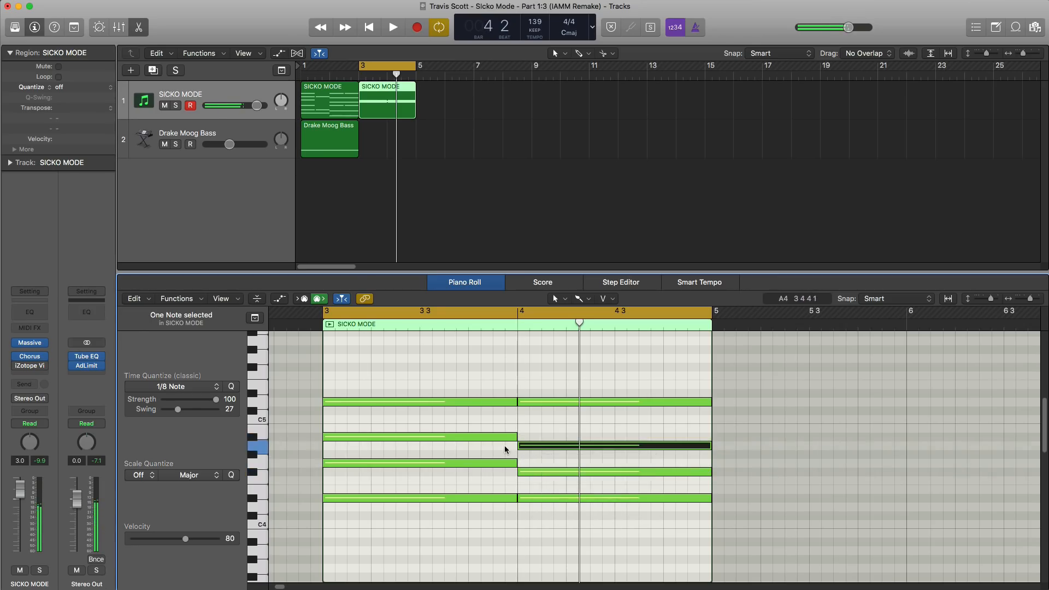
click(705, 403)
drag(707, 403, 681, 407)
key(space)
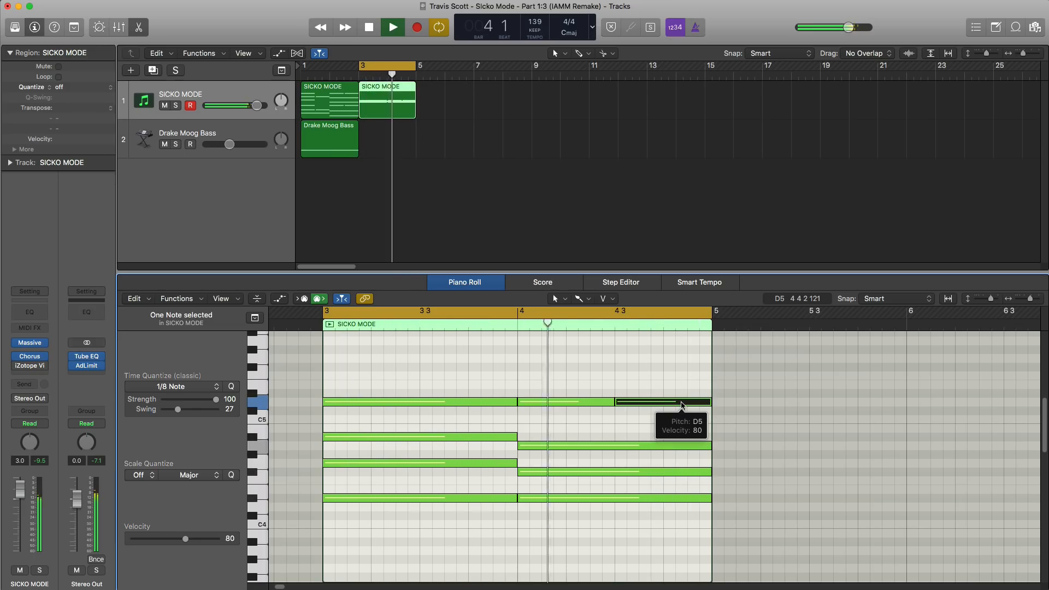
key(space)
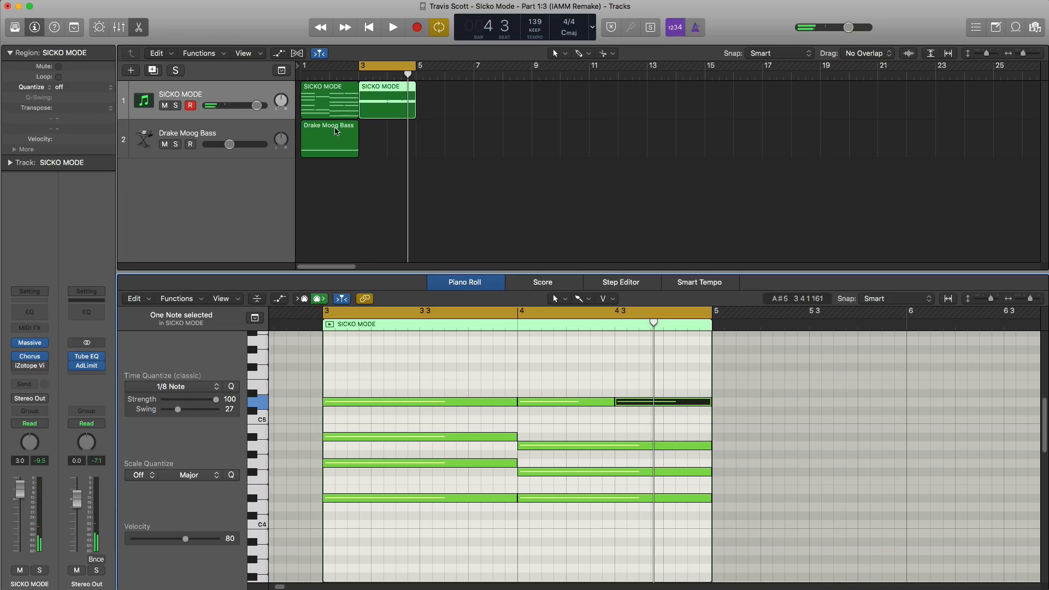
Create a two-bar bass region at bar 3 with one-bar notes D#0 in bar 3 and D0 in bar 4, and play it back.
super+click(372, 154)
drag(389, 151, 415, 153)
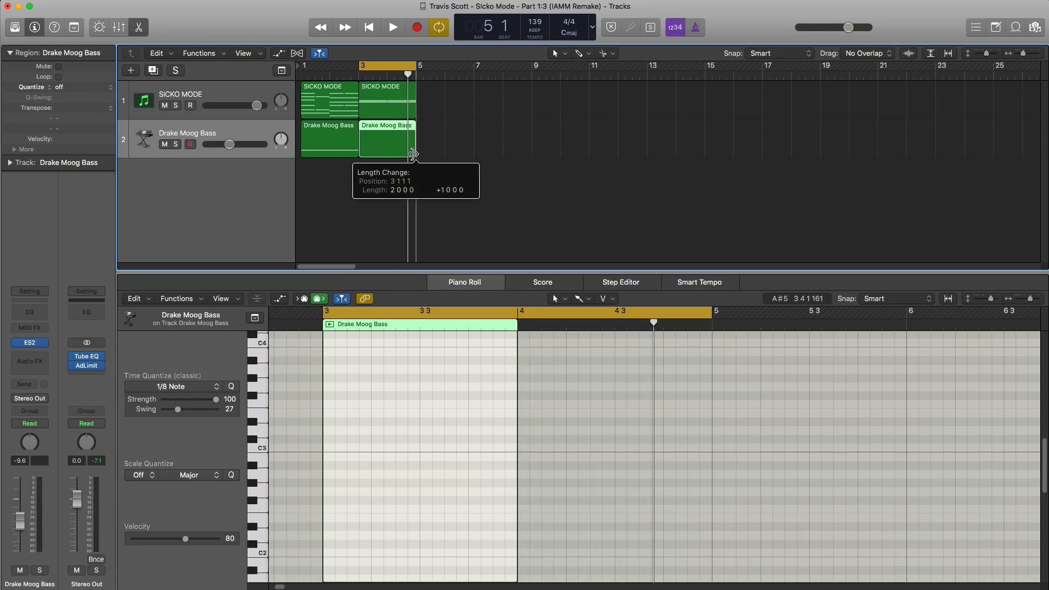
scroll(402, 439, down, 5)
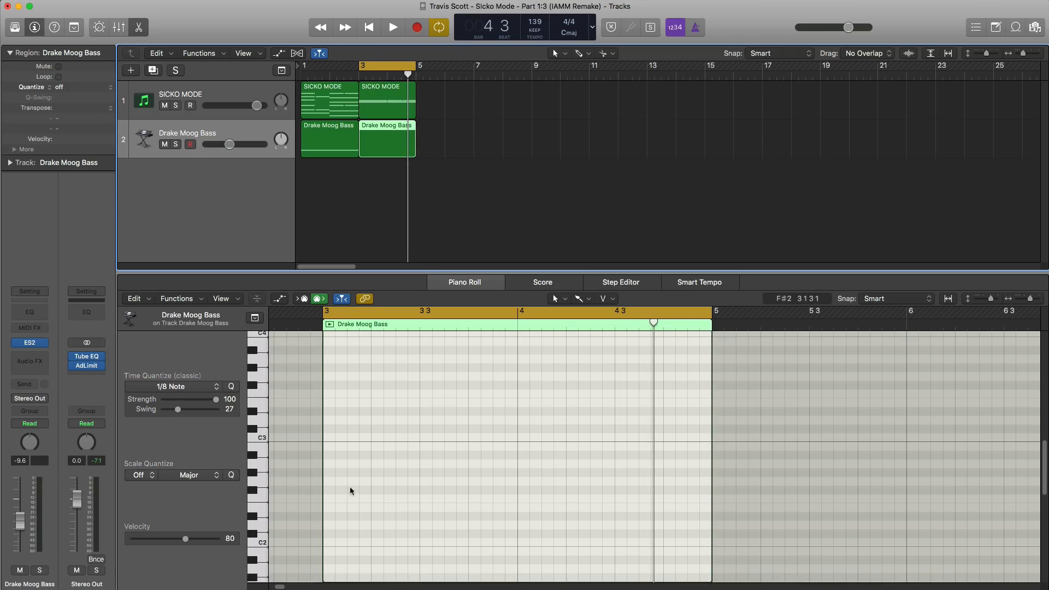
scroll(366, 481, down, 5)
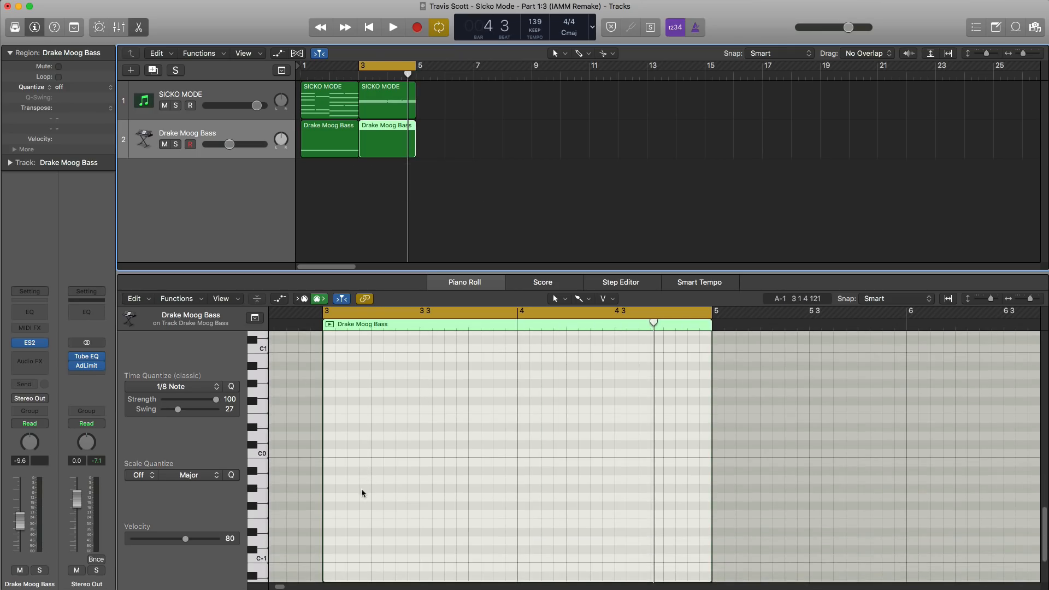
super+click(329, 428)
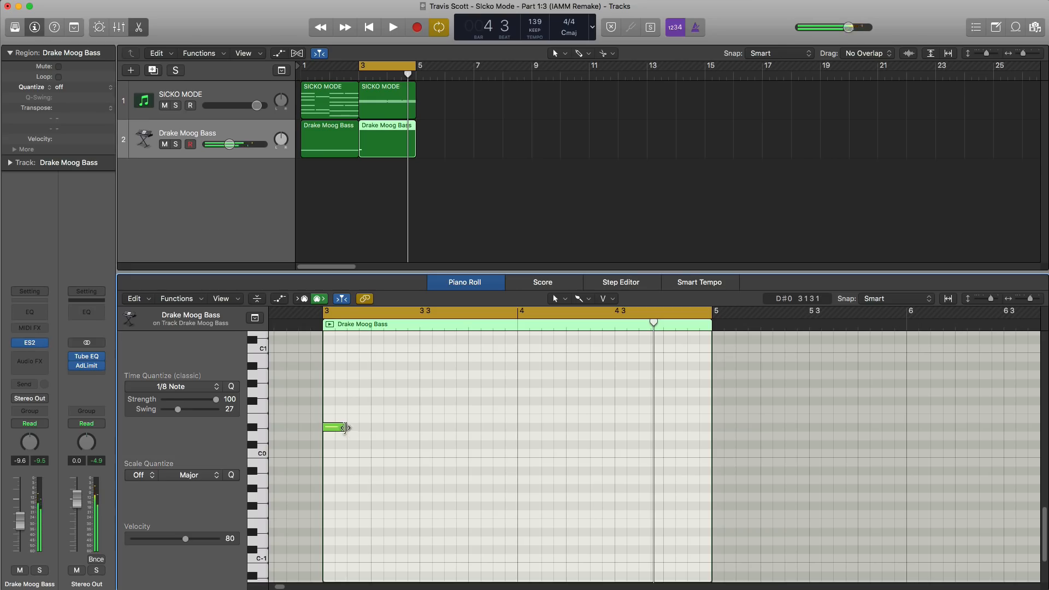
drag(344, 427, 678, 438)
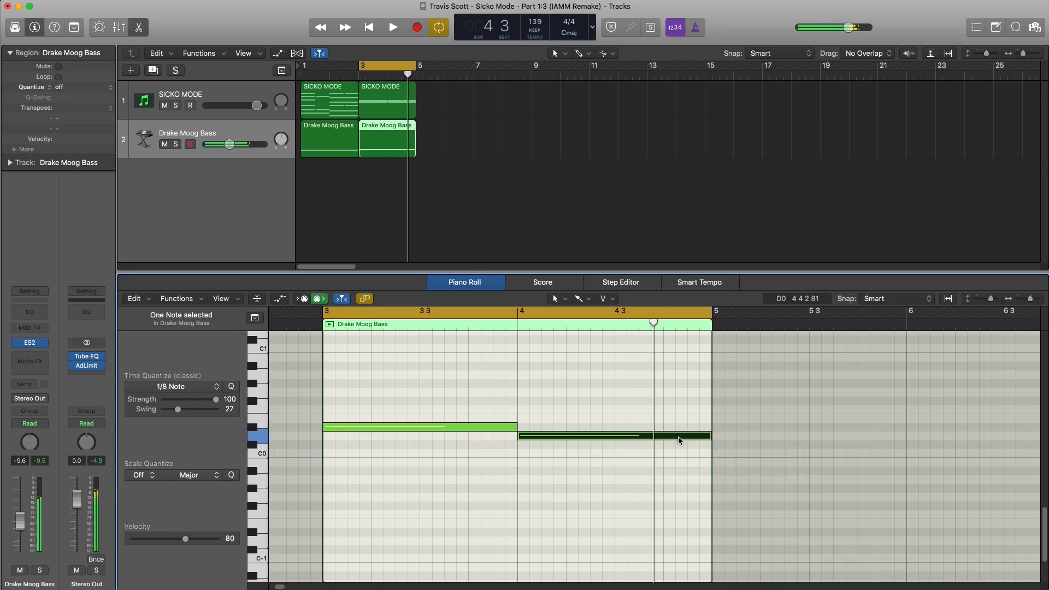
key(space)
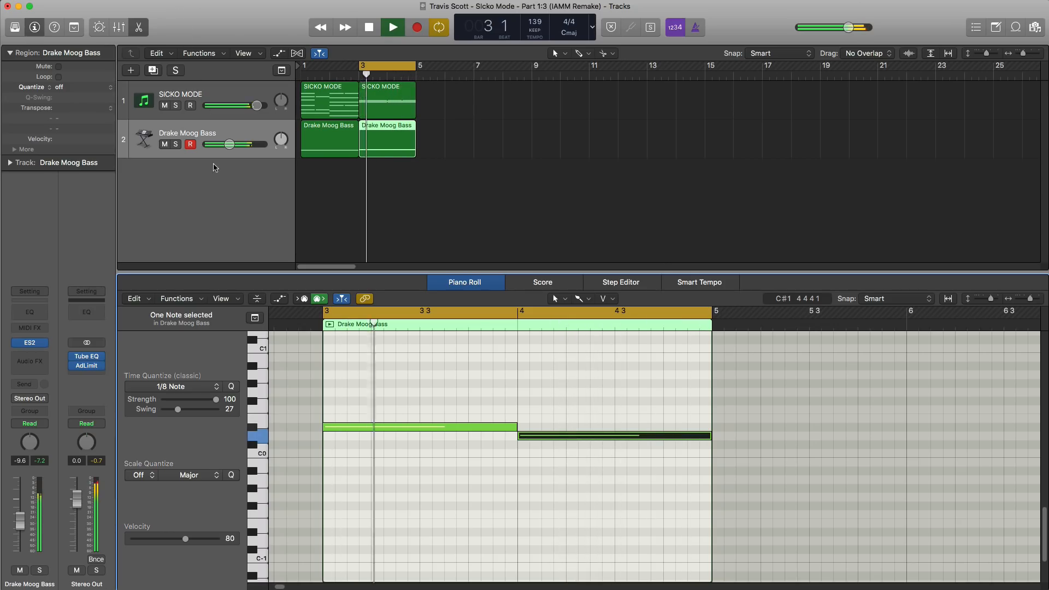
key(space)
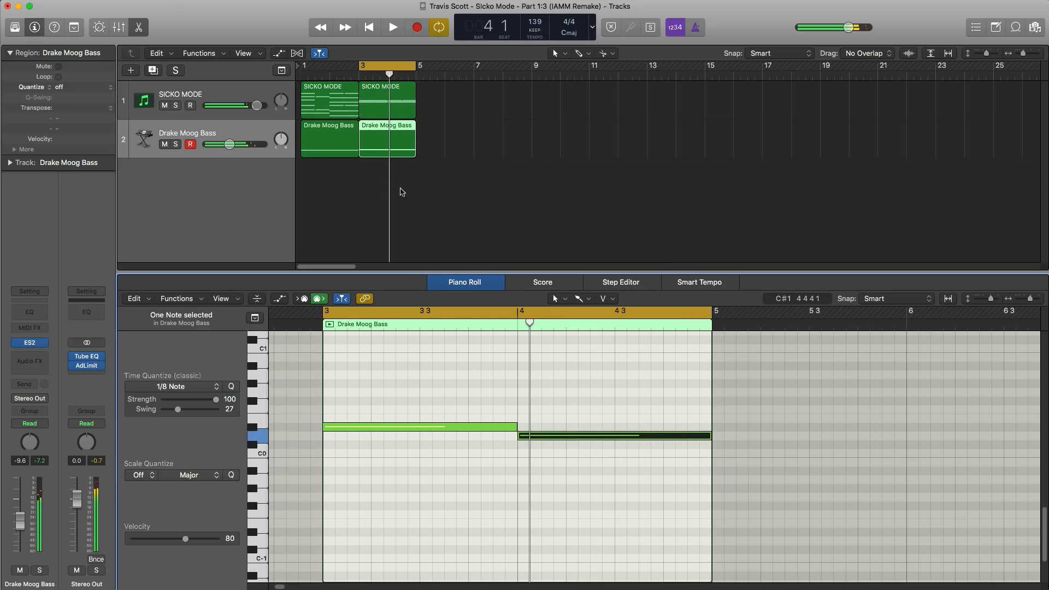
Copy the bar 3 chord region to bar 5 and move the cycle range over the copy.
drag(392, 109, 451, 112)
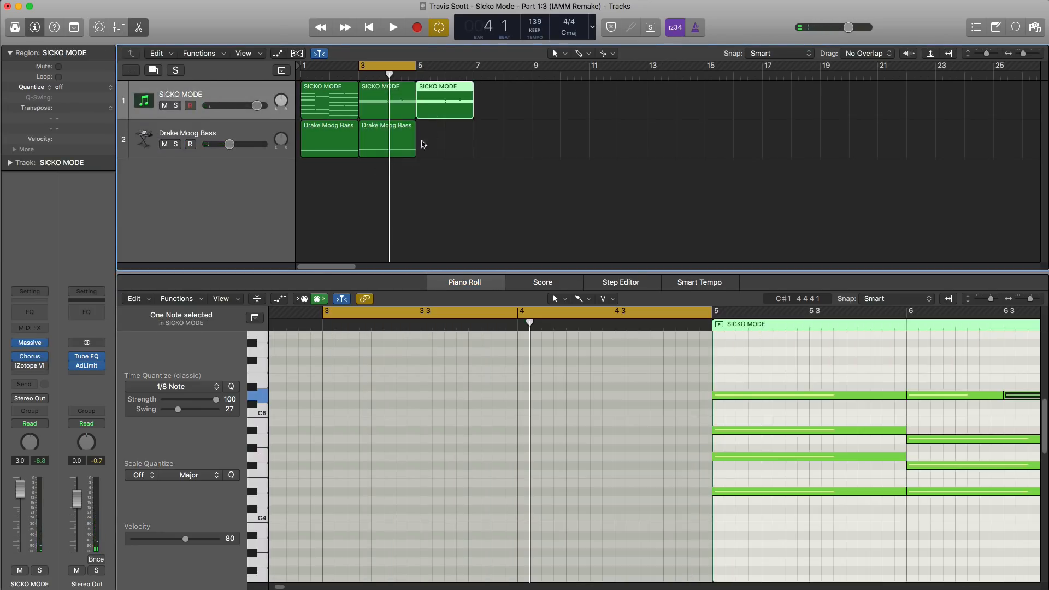
drag(398, 72, 456, 73)
Create a two-bar bass region at bar 5 with a three-beat D#0 note at its start, and play it back.
super+click(436, 151)
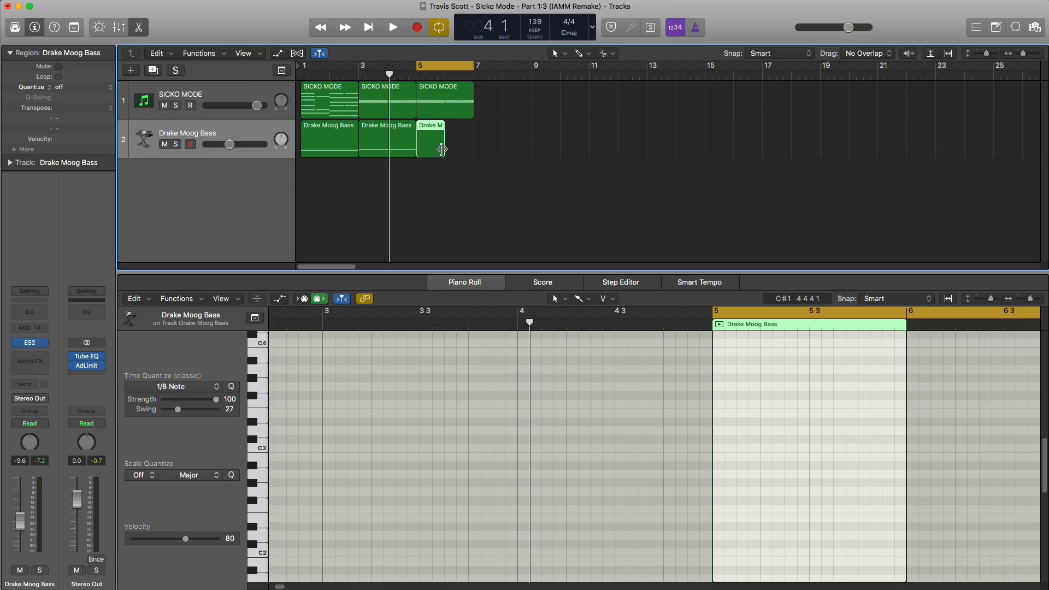
drag(442, 149, 473, 148)
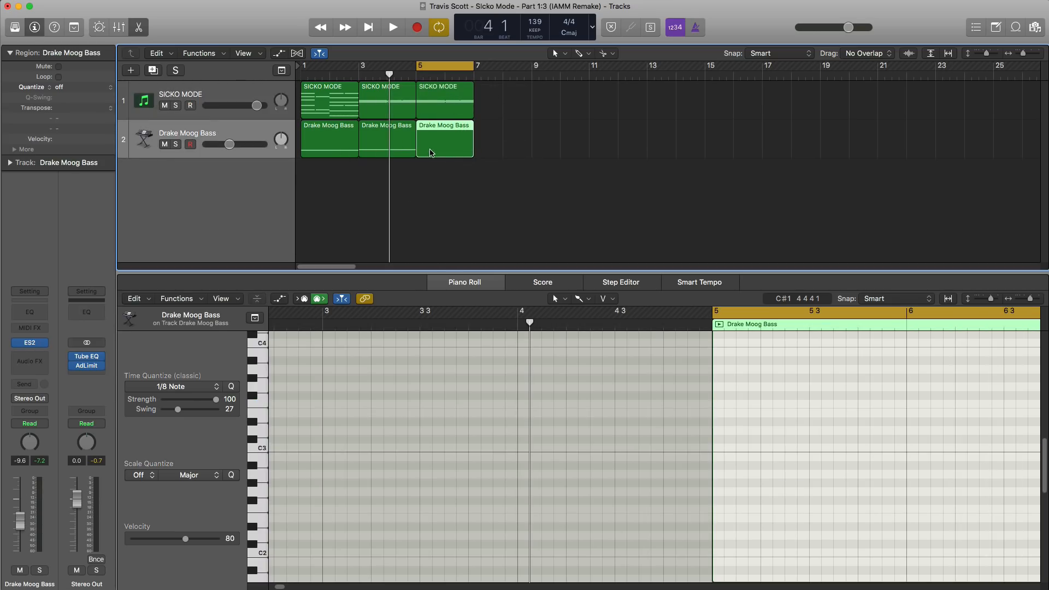
scroll(506, 437, right, 10)
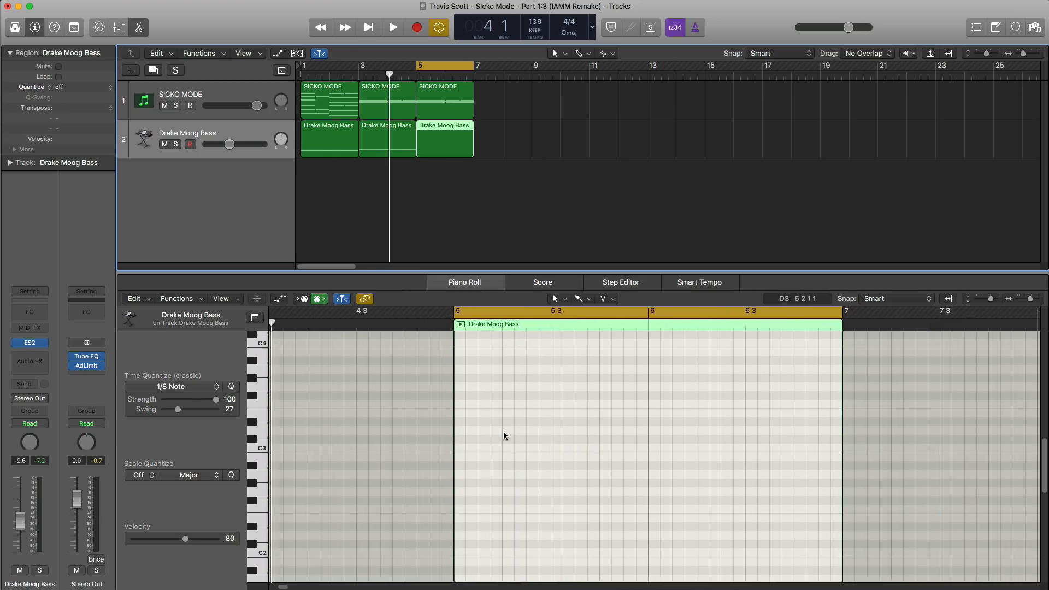
scroll(462, 481, down, 10)
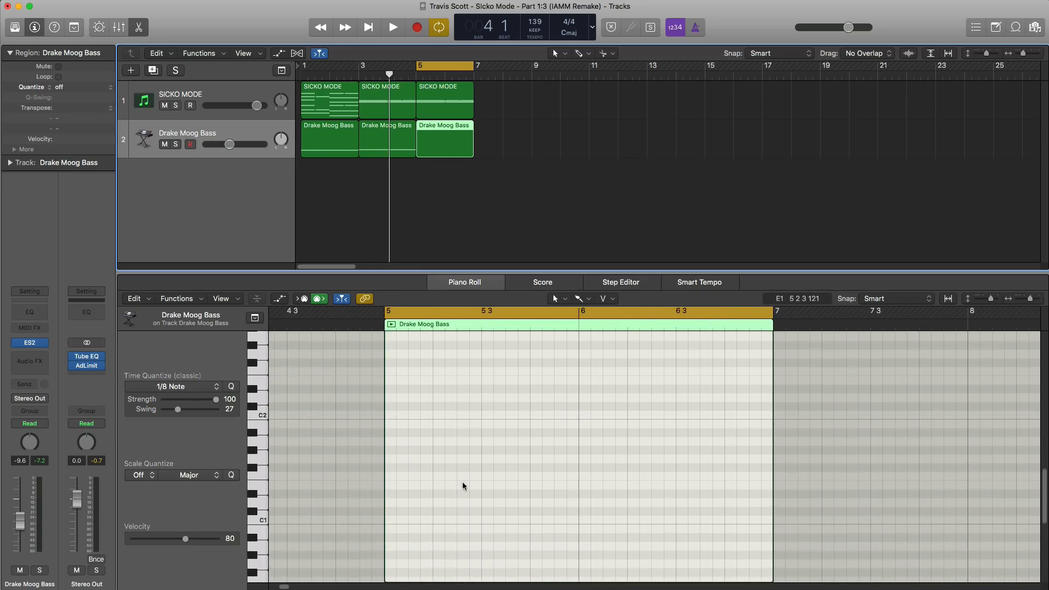
scroll(462, 486, down, 2)
super+click(391, 440)
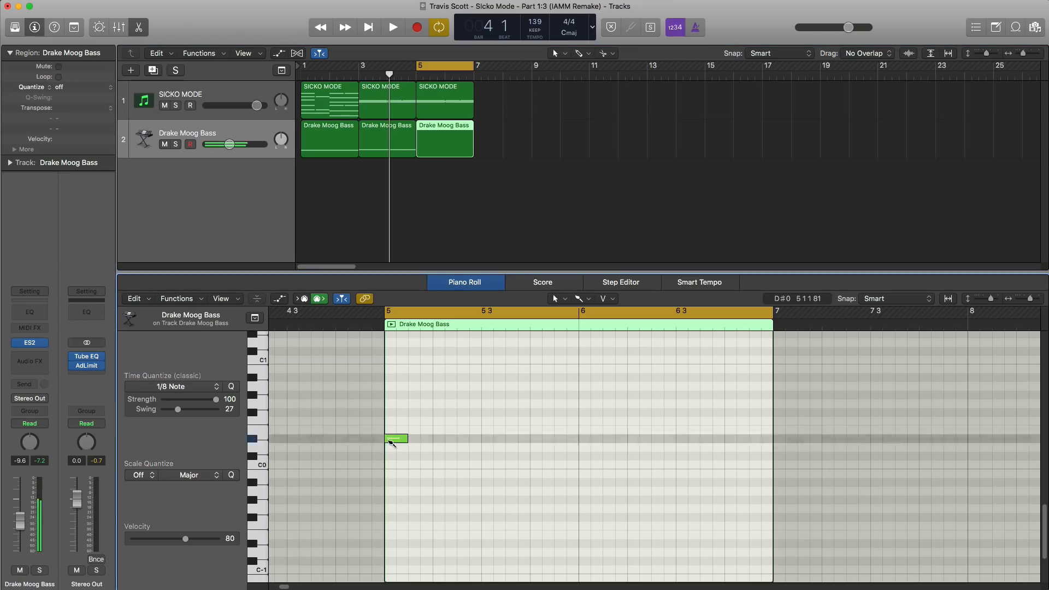
drag(405, 440, 527, 453)
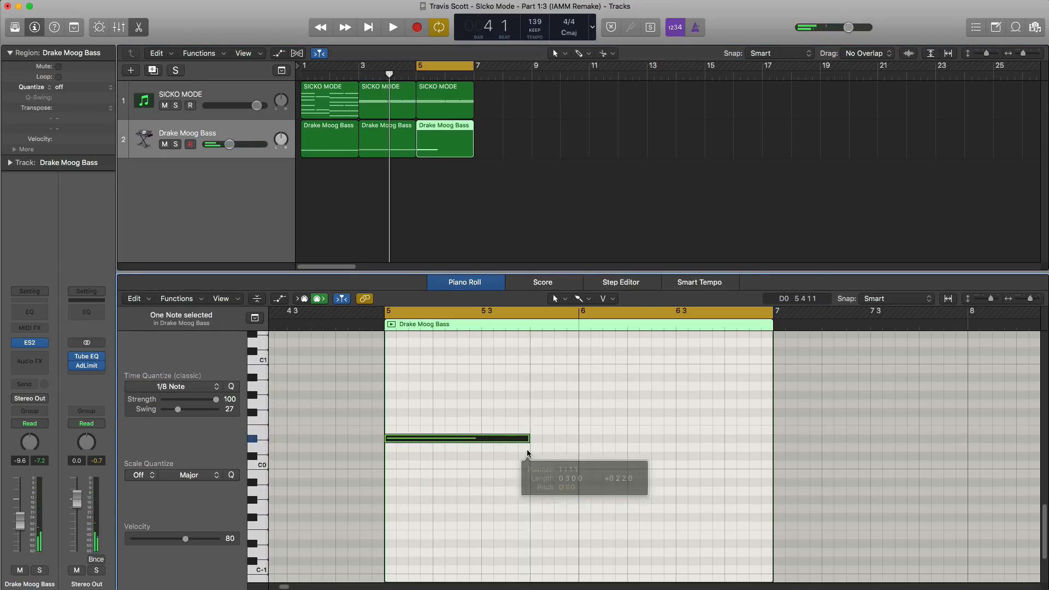
key(space)
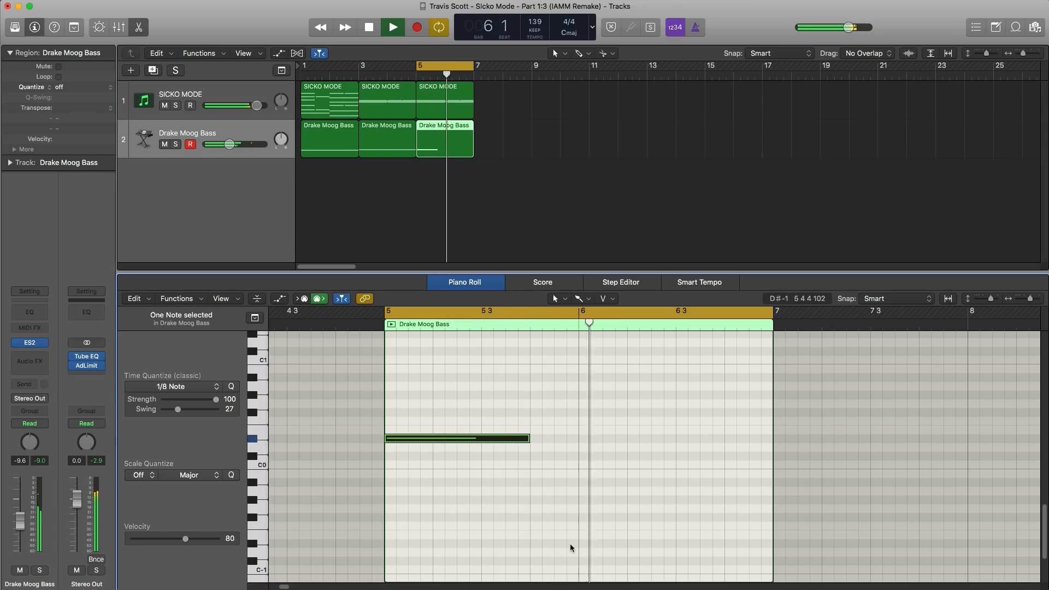
key(space)
key(space)
key(space)
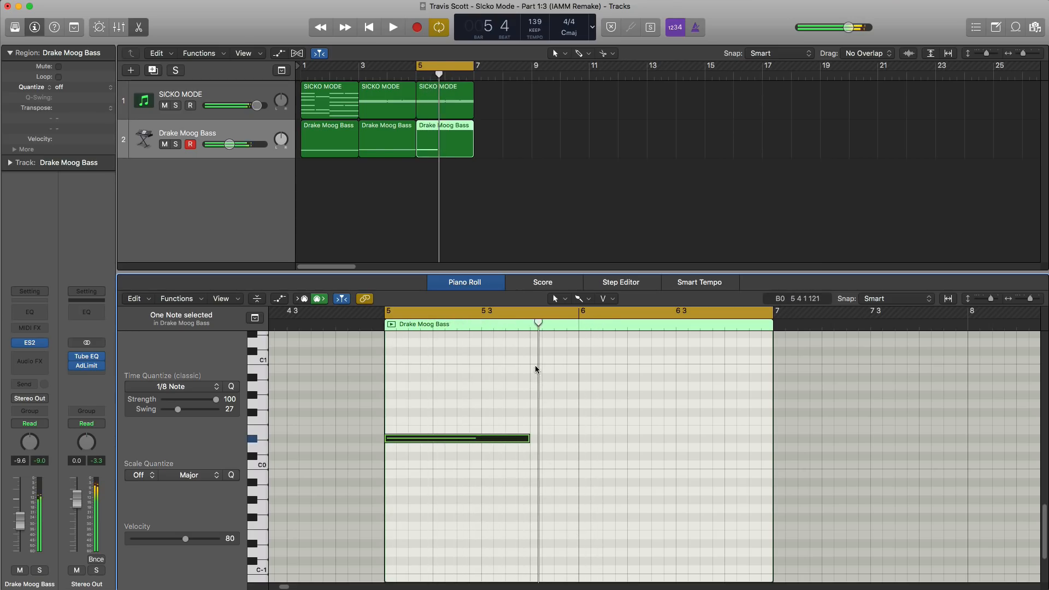
Add two eighth notes to the bass region, B0 on beat 4 of bar 5 and D#1 directly after it, checking by playback.
super+click(536, 369)
click(565, 382)
key(space)
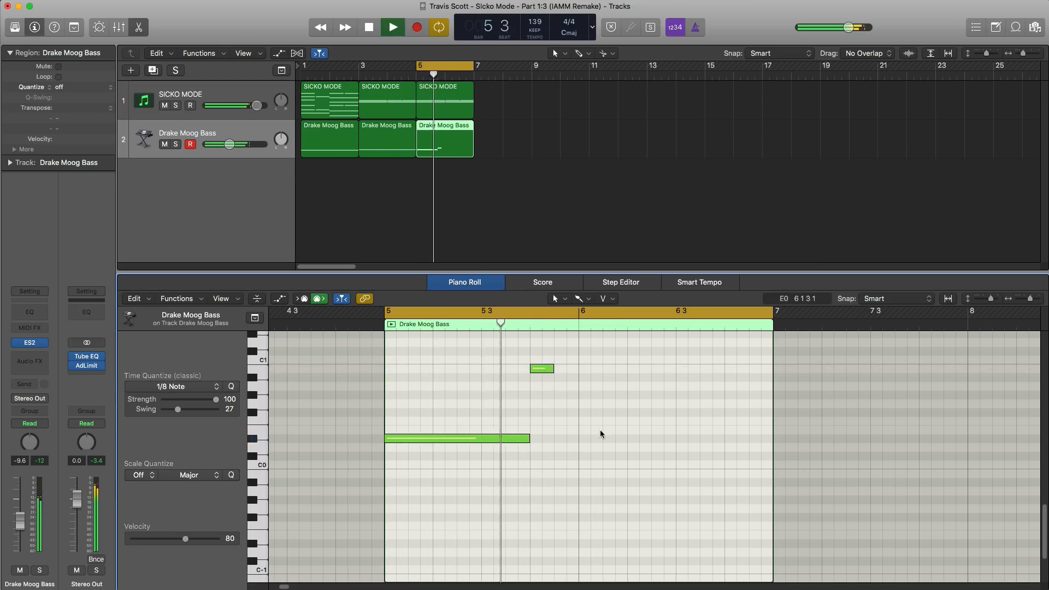
key(space)
scroll(588, 421, up, 2)
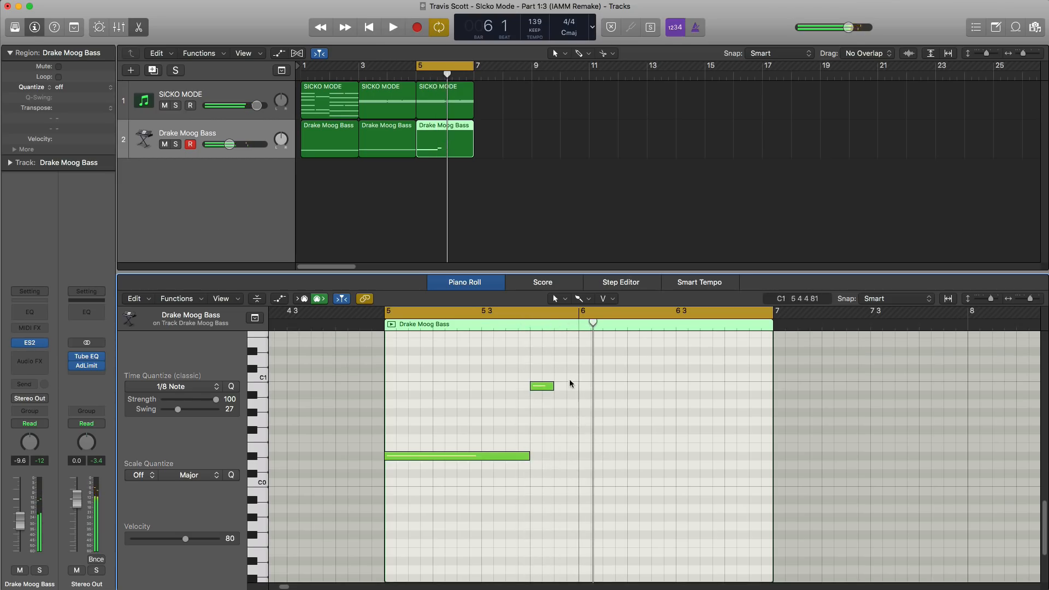
super+click(561, 351)
key(space)
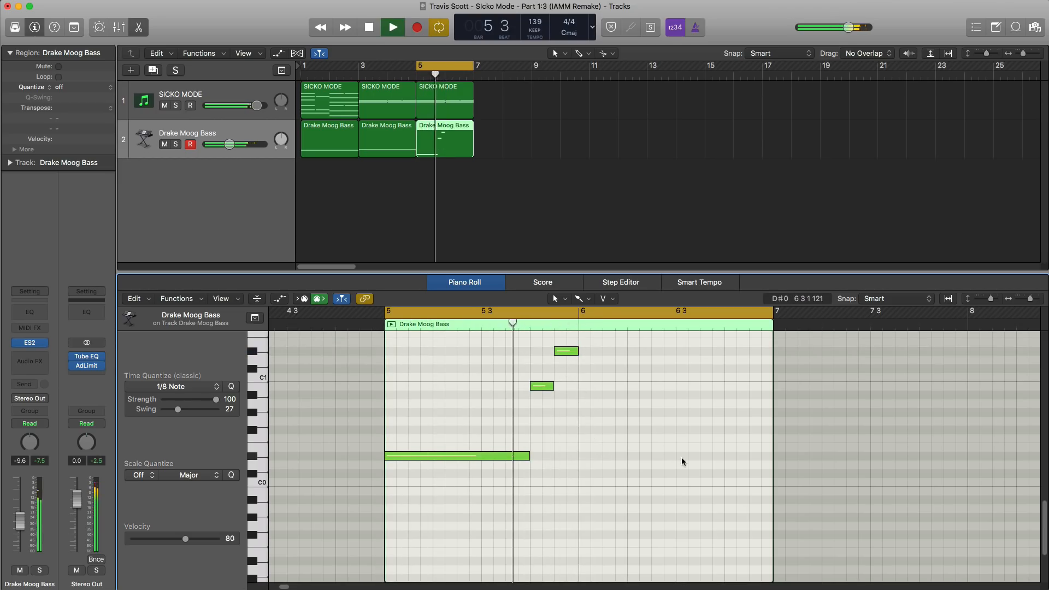
key(space)
Continue the bass line at the start of bar 6 with eighth notes D1 and B0, checking by playback.
super+click(584, 360)
key(space)
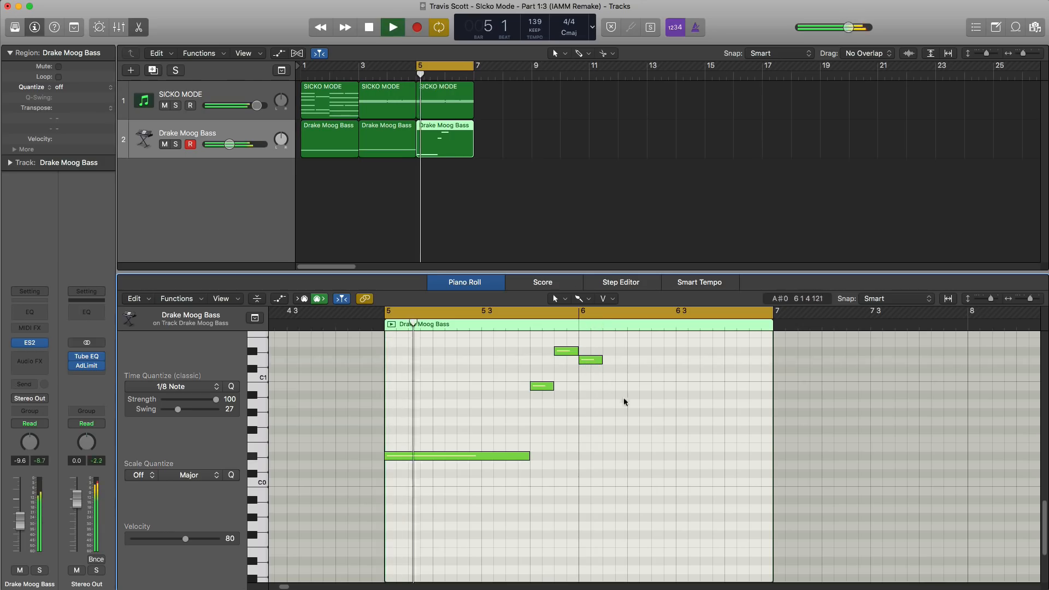
key(space)
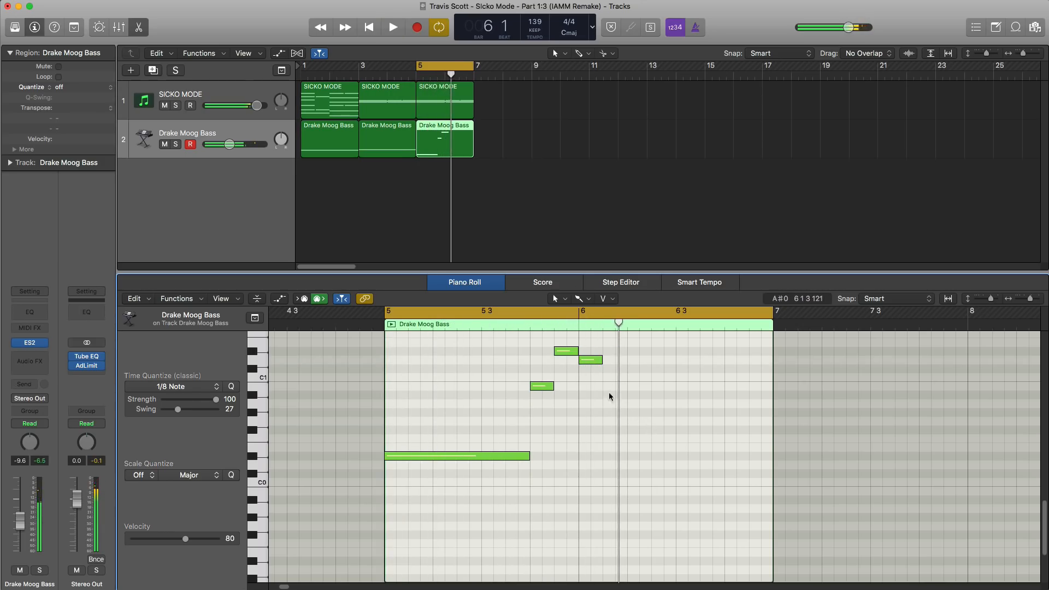
super+click(609, 387)
key(space)
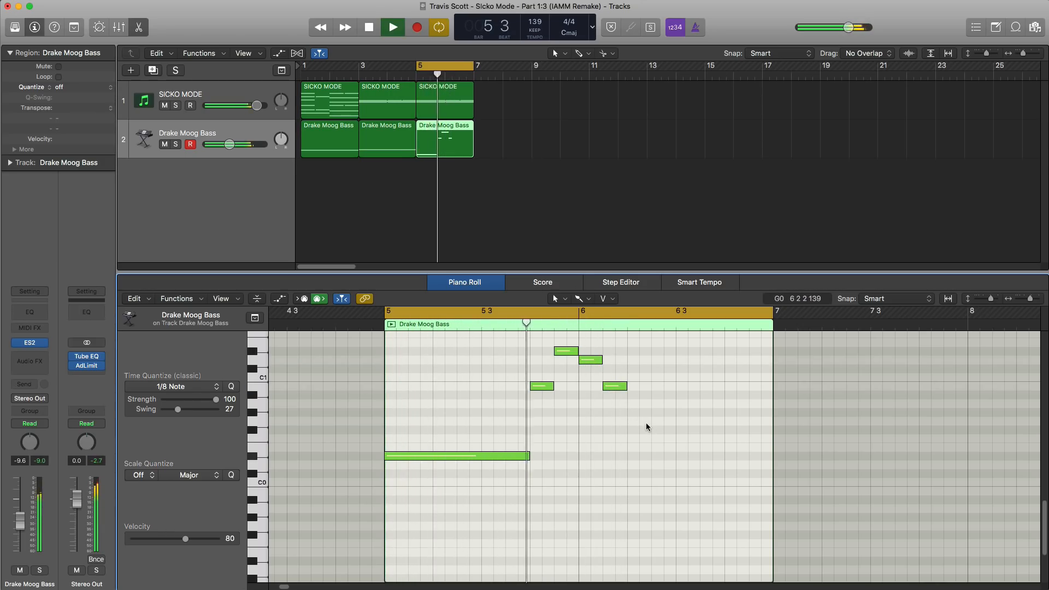
key(space)
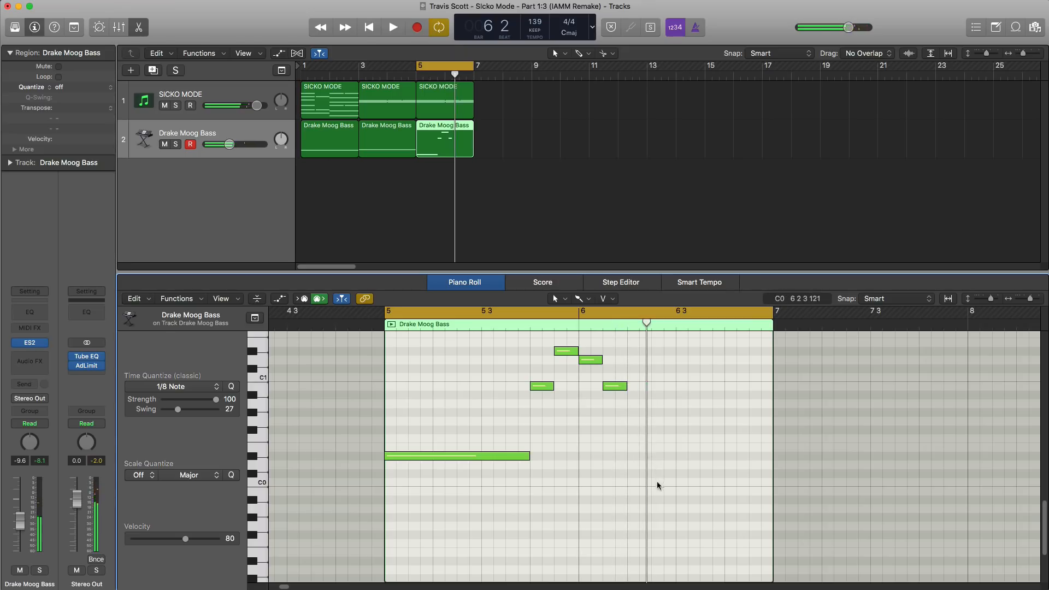
Add a D0 bass note from beat 2 of bar 6 to the end of the region and play the line back.
super+click(638, 465)
drag(649, 466, 774, 474)
key(space)
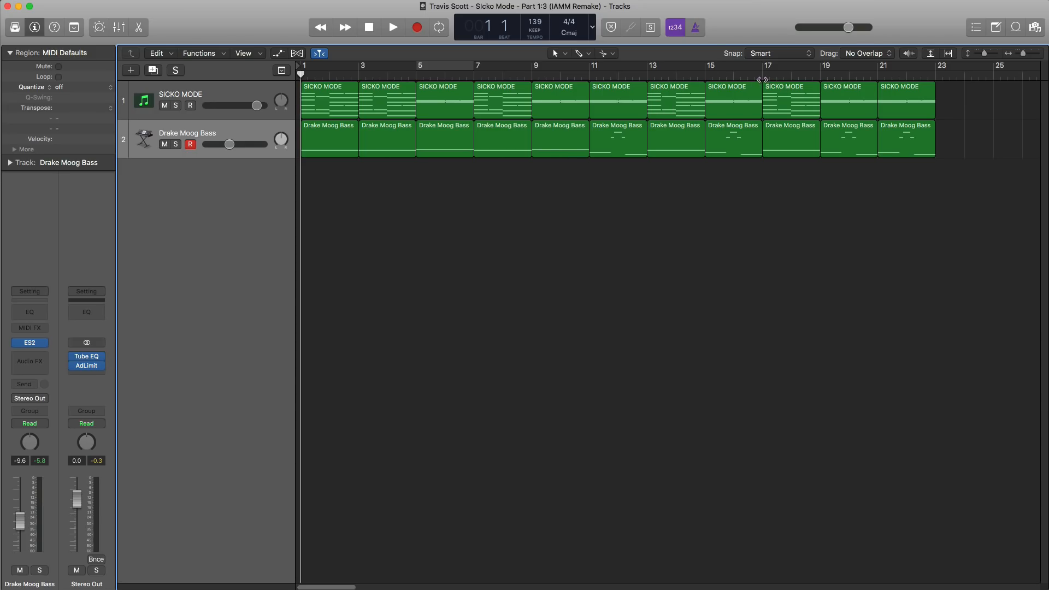
Play the arrangement from bar 17 and set the cycle range over bars 17 and 18.
key(space)
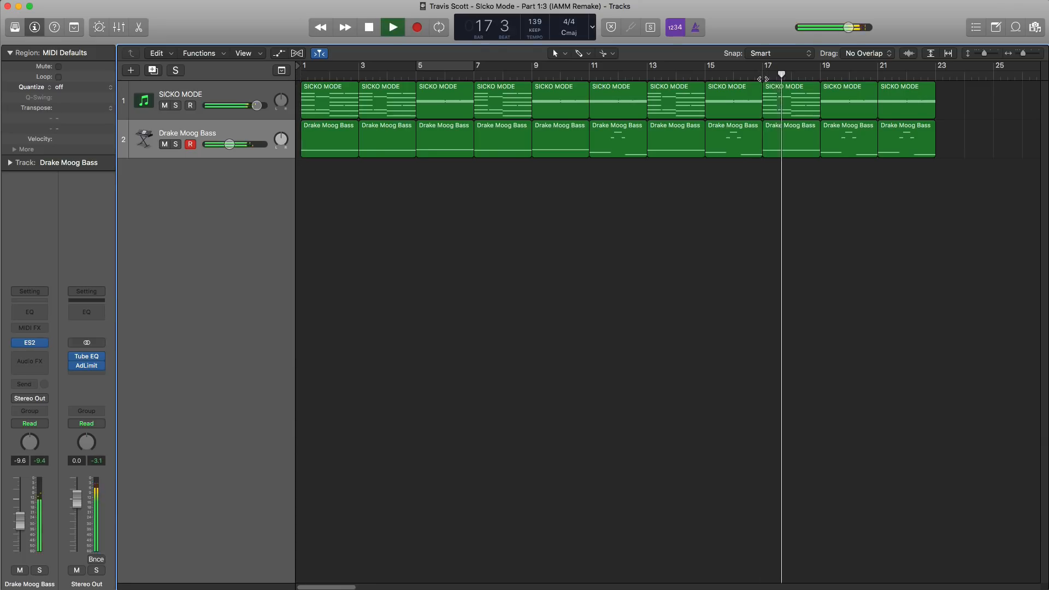
key(space)
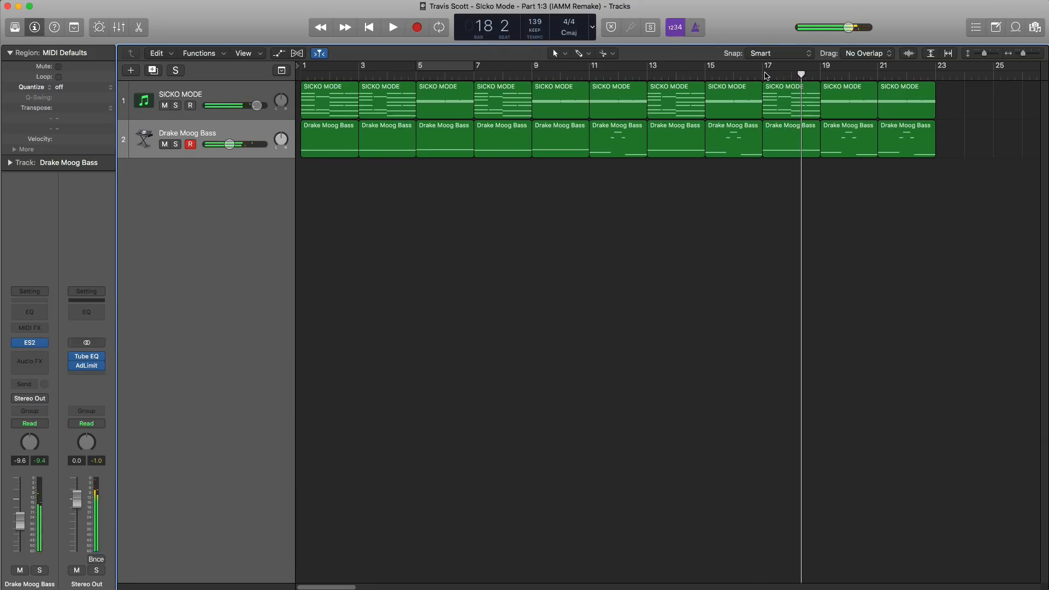
drag(768, 72, 820, 72)
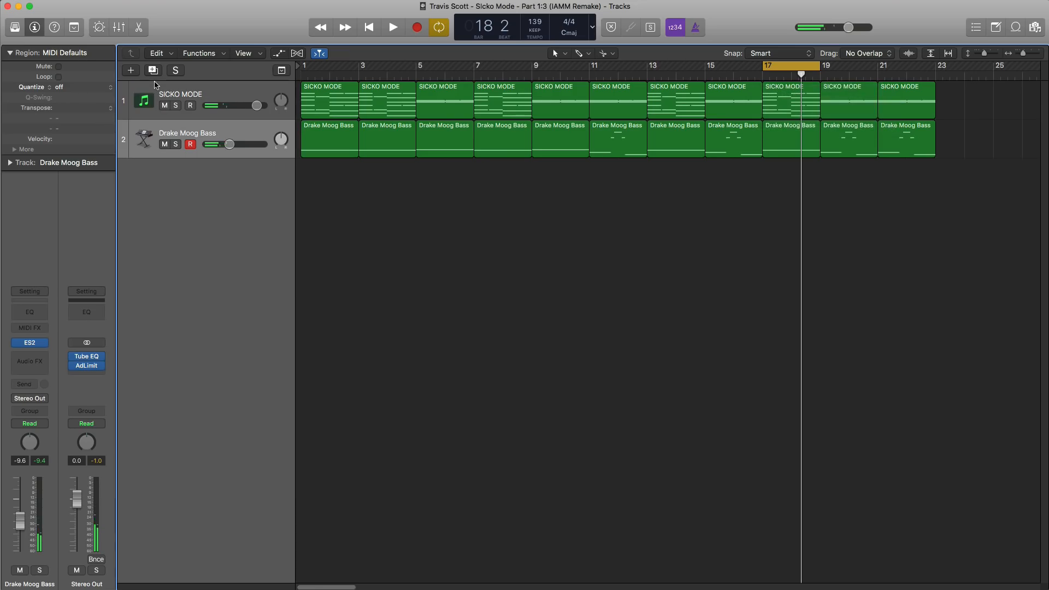
Add a third software instrument track and load the EXS24 sampler on it.
click(135, 75)
key(Return)
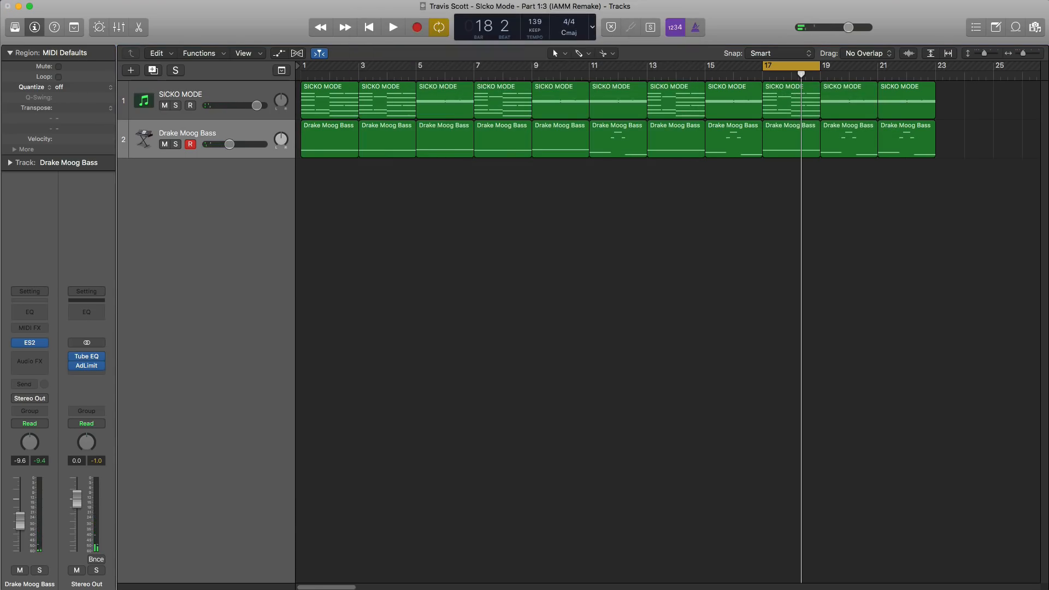
click(42, 348)
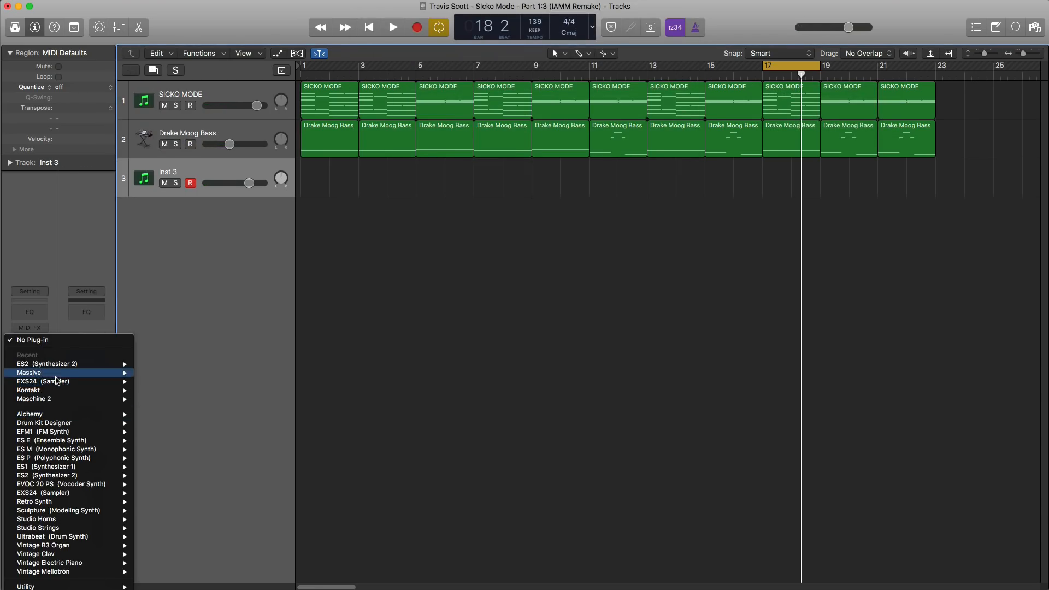
mouse_move(115, 385)
click(158, 390)
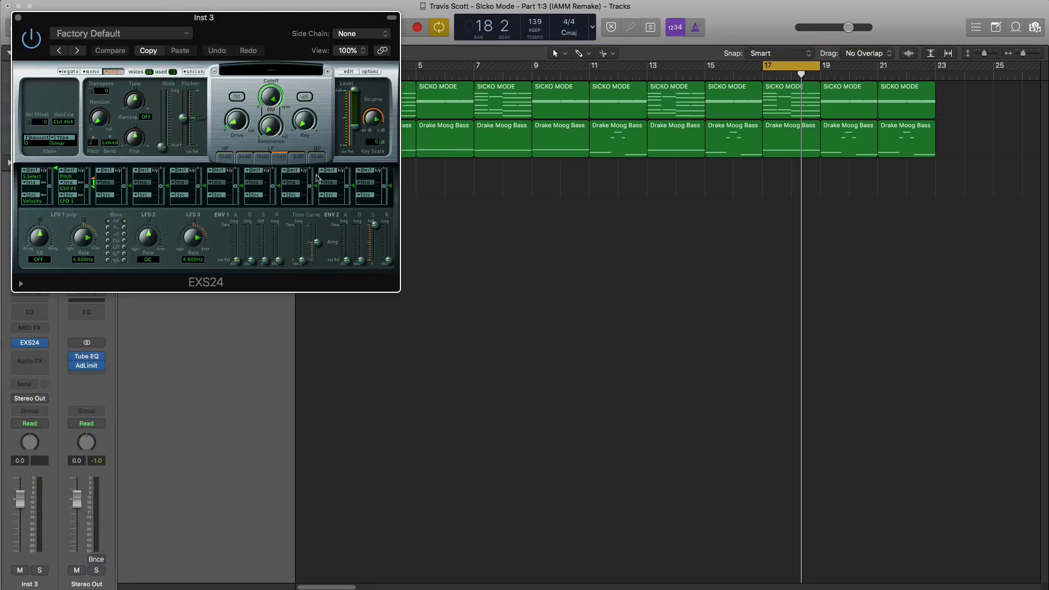
Load the project's "sicko mode drum kit" instrument into the EXS24 and close the sampler window.
click(268, 72)
mouse_move(310, 149)
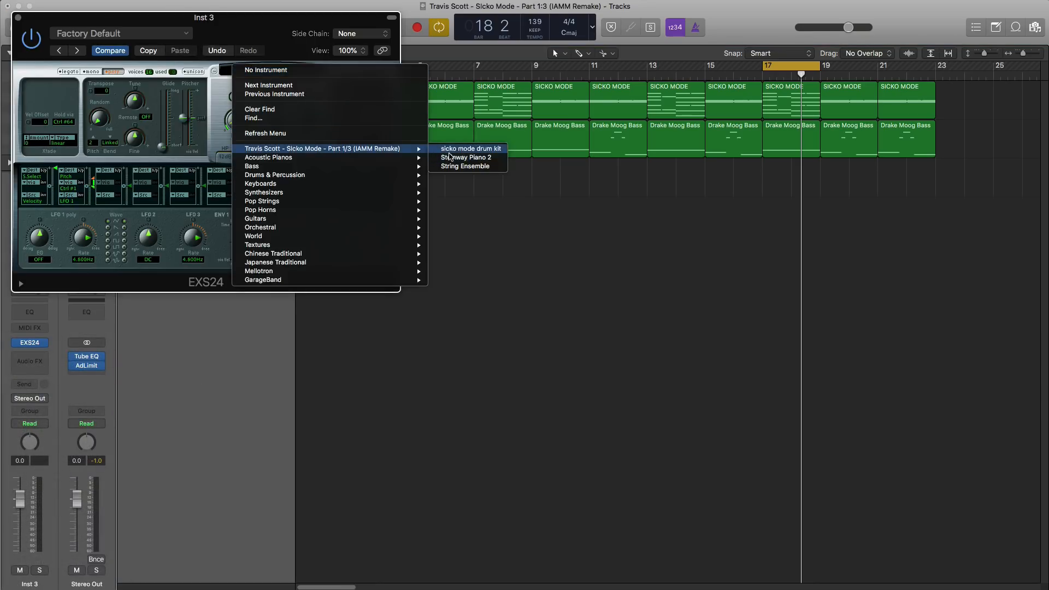
click(450, 152)
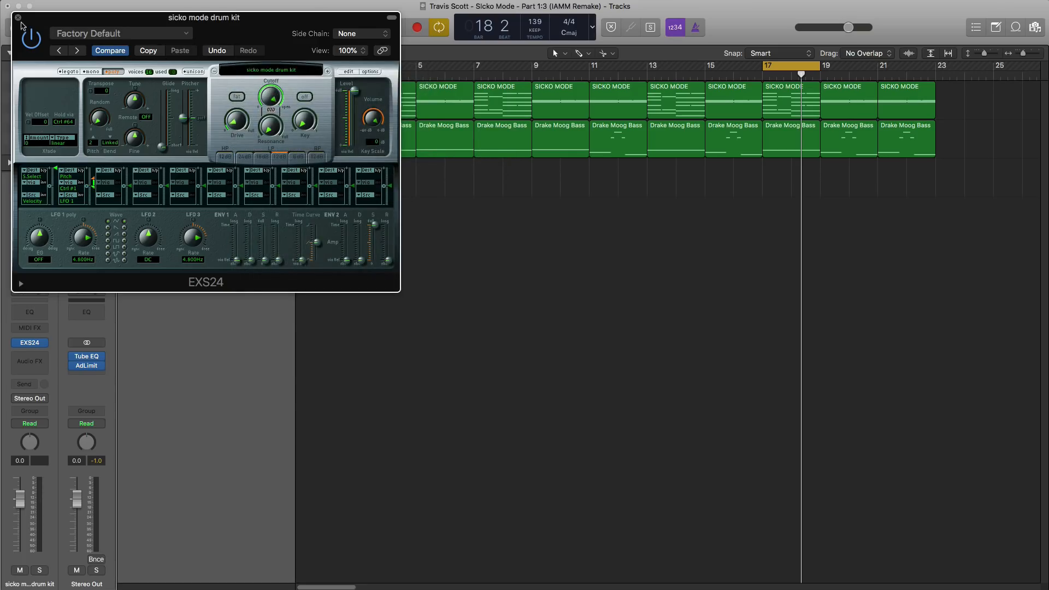
click(18, 18)
Create a drum kit region over bars 17 and 18, open it for editing, and add a C3 note at its start.
double_click(815, 188)
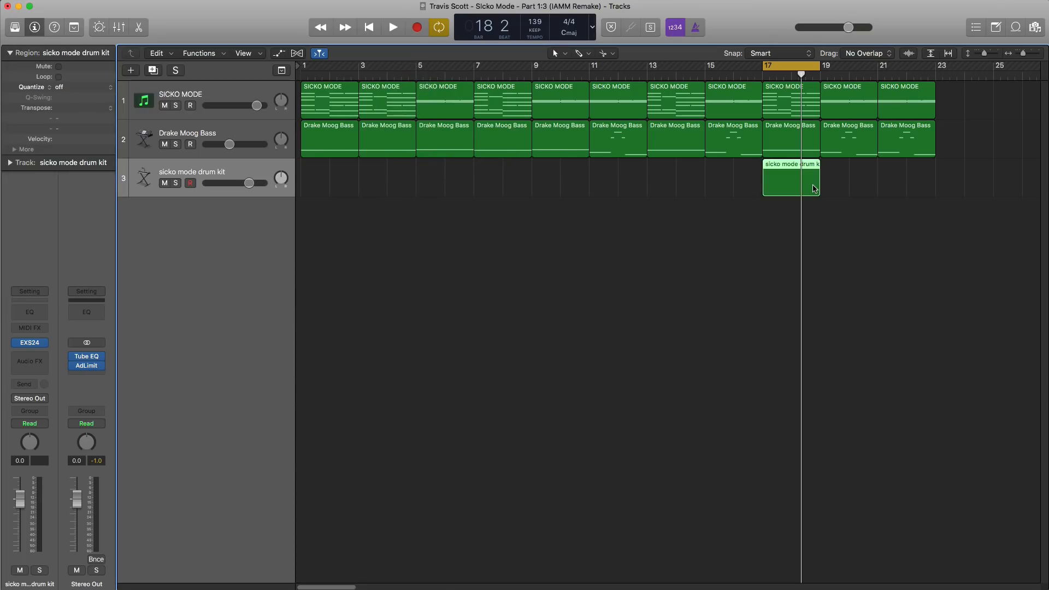
double_click(808, 187)
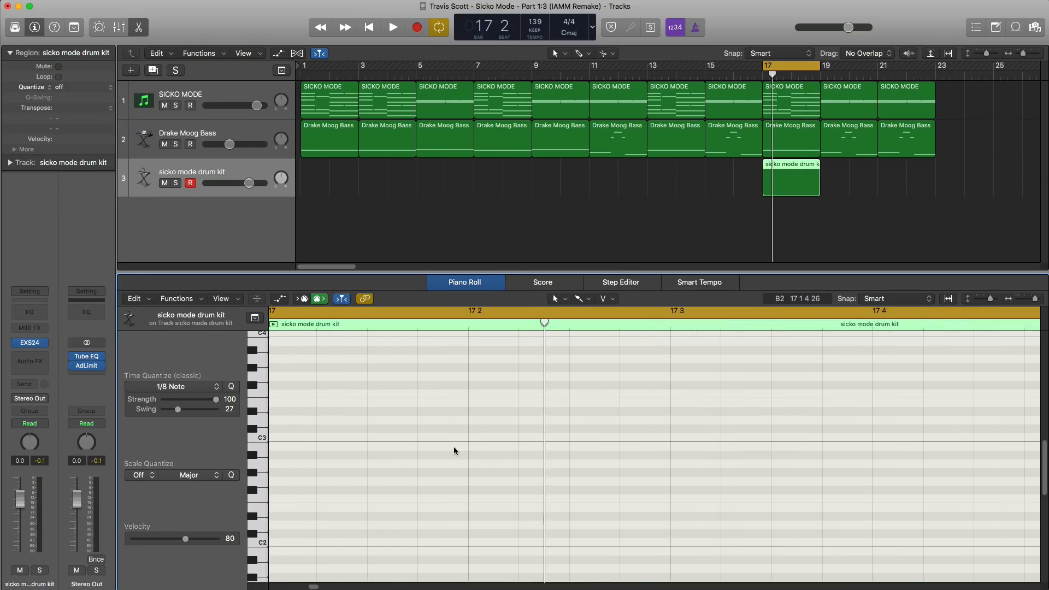
scroll(454, 451, left, 3)
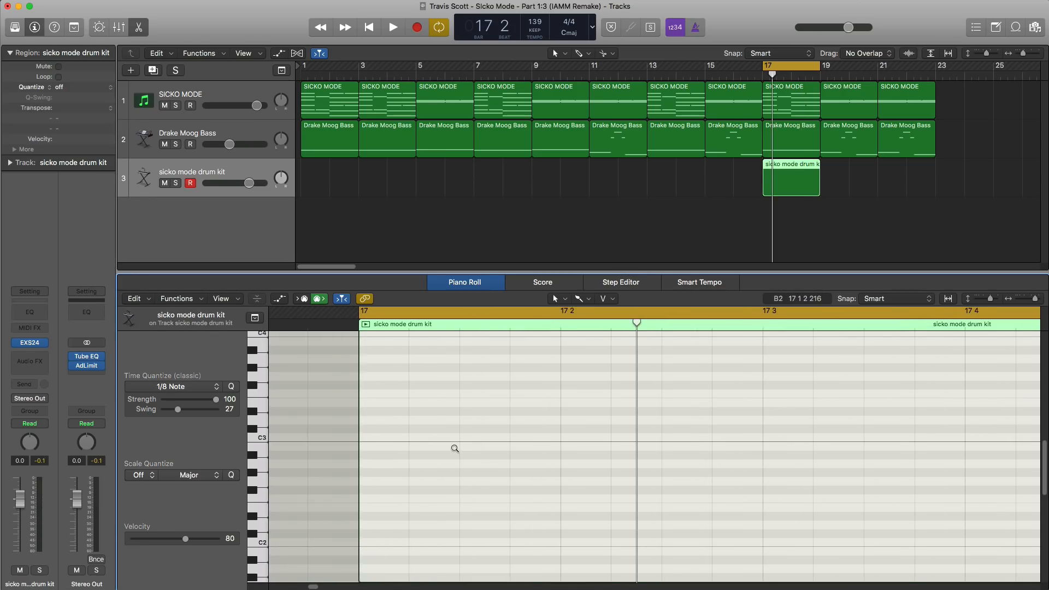
scroll(455, 449, down, 2)
click(422, 438)
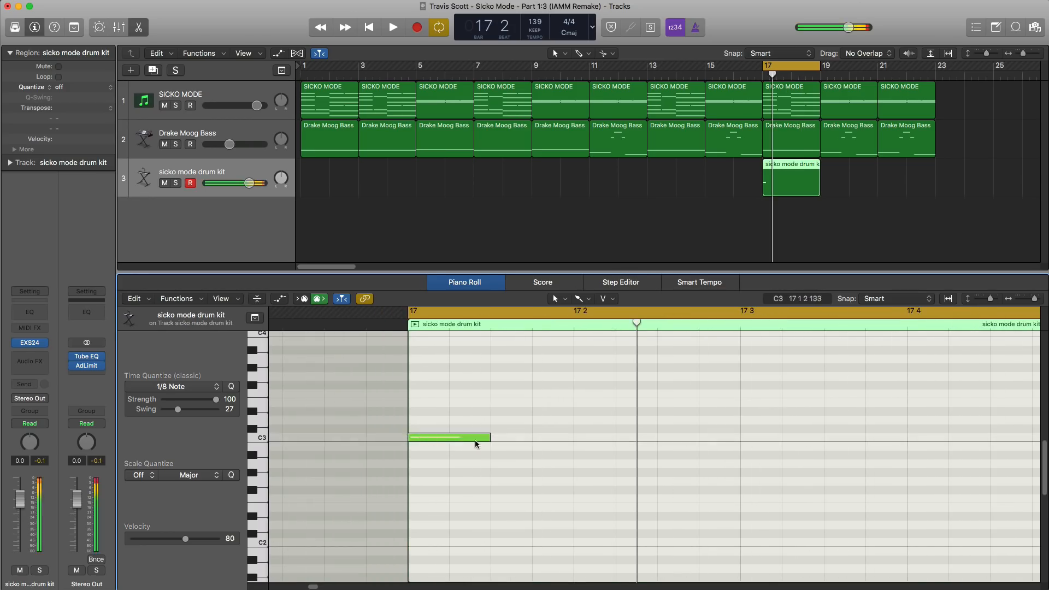
drag(488, 440, 551, 475)
Follow the C3 drum hit with evenly spaced short notes descending through A#2, G#2, F#2, E2 and D2, and play them back.
key(space)
key(space)
scroll(562, 496, down, 4)
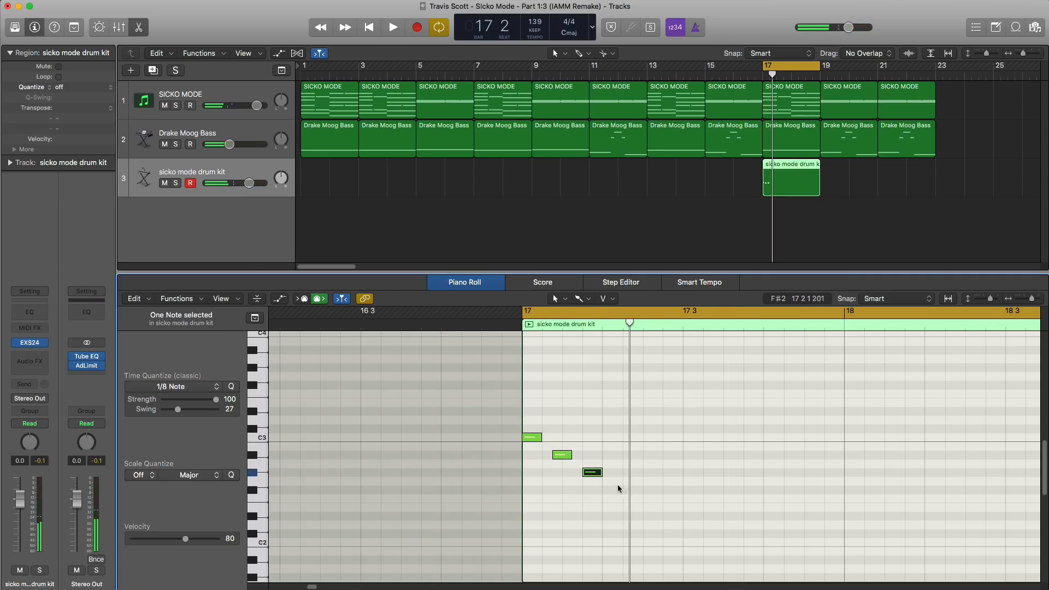
mouse_move(618, 488)
mouse_down()
mouse_move(533, 435)
mouse_move(625, 497)
mouse_up()
key(space)
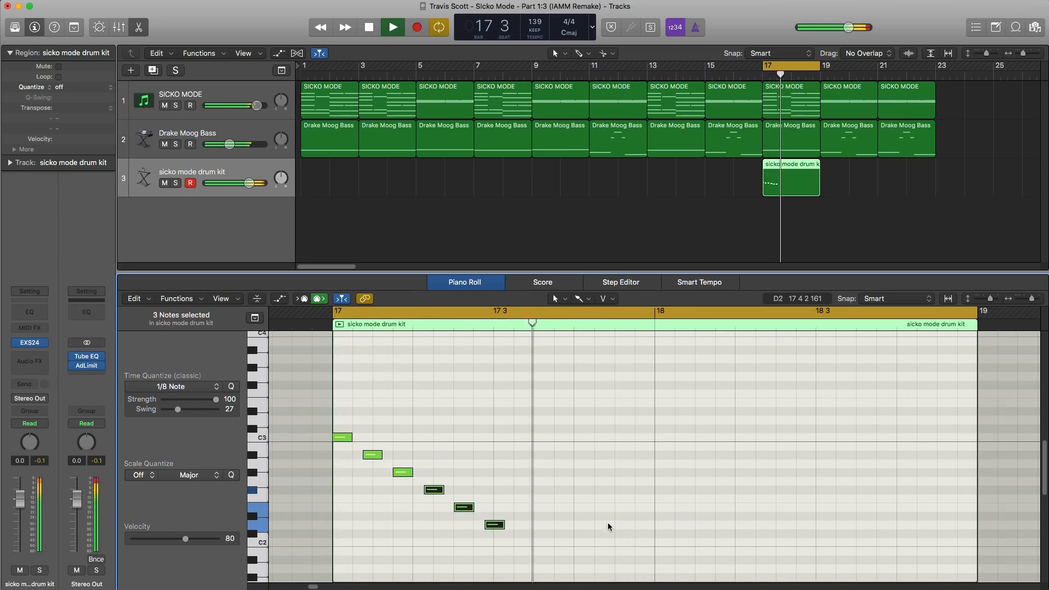
scroll(604, 517, up, 4)
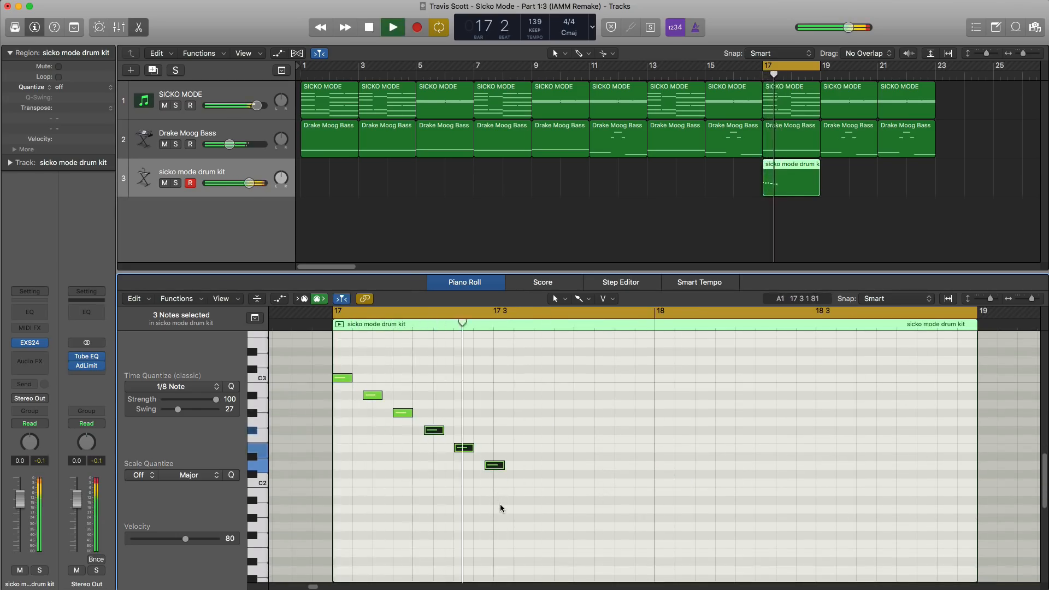
key(space)
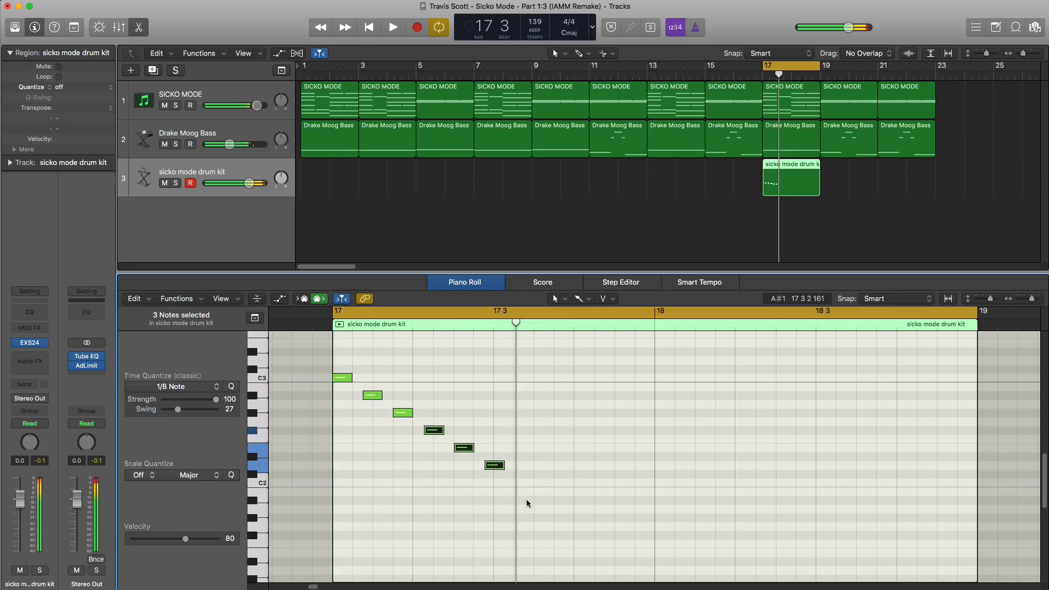
Extend the descending drum roll with six more short notes, B1, A1, G1, F1, D#1 and C#1, and play it back.
drag(511, 493, 542, 493)
scroll(581, 490, down, 3)
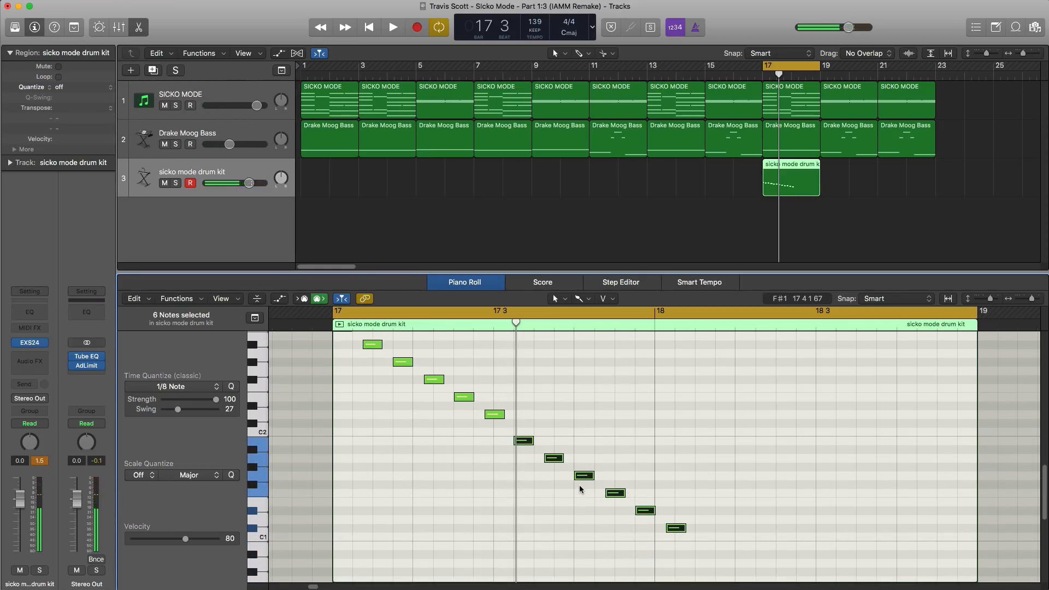
key(space)
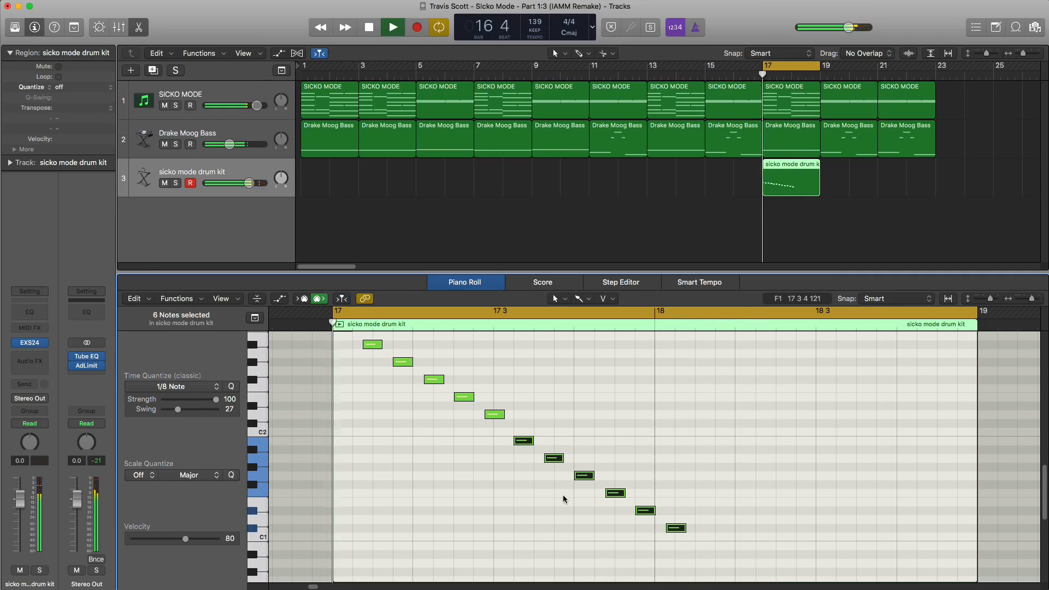
key(space)
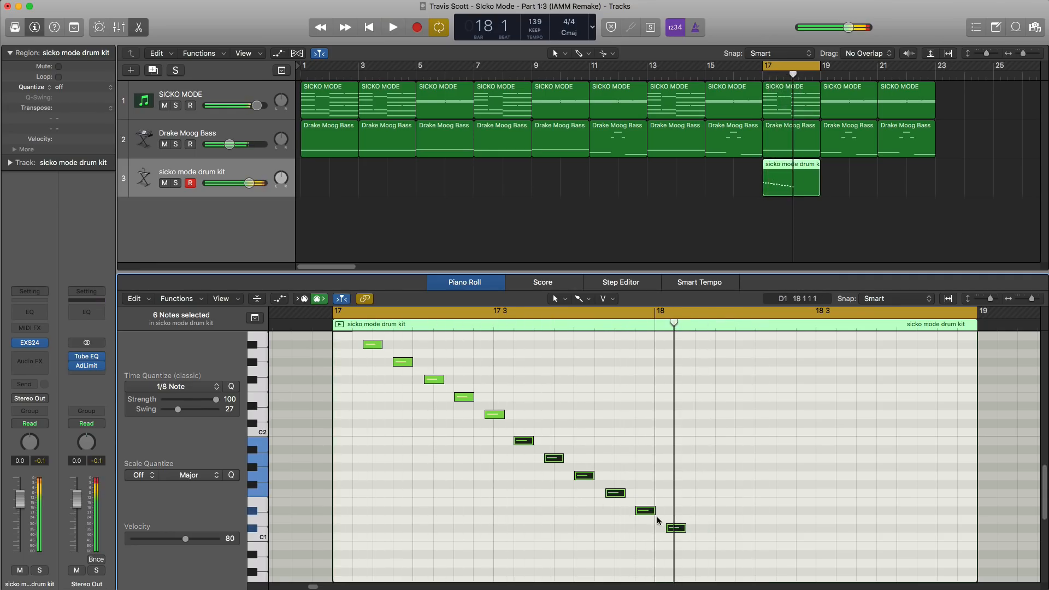
Delete the C#1 note at the end of the descending drum roll and play the passage back.
click(678, 528)
key(Delete)
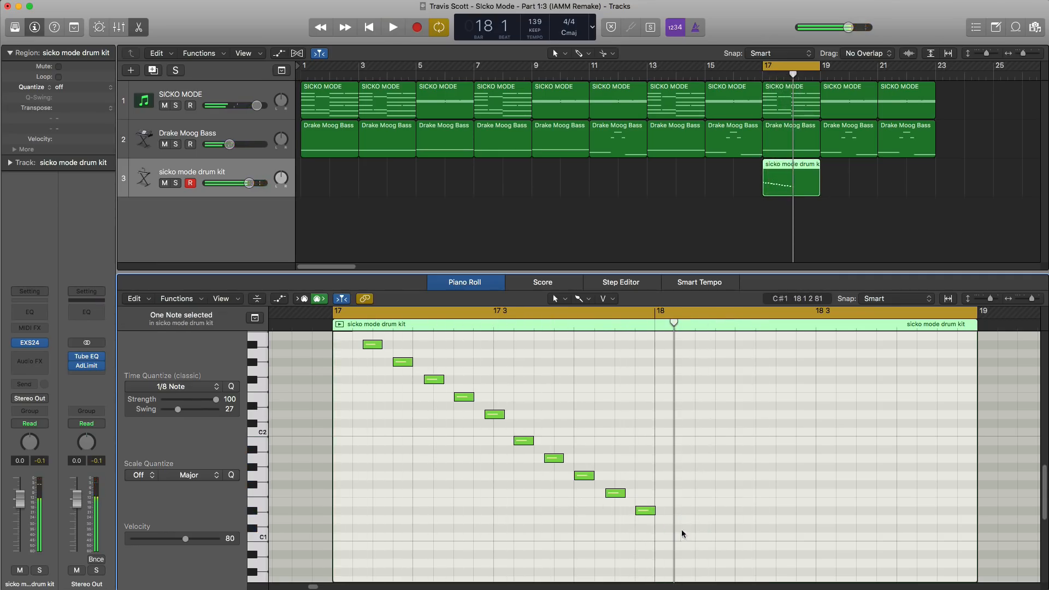
key(space)
key(space)
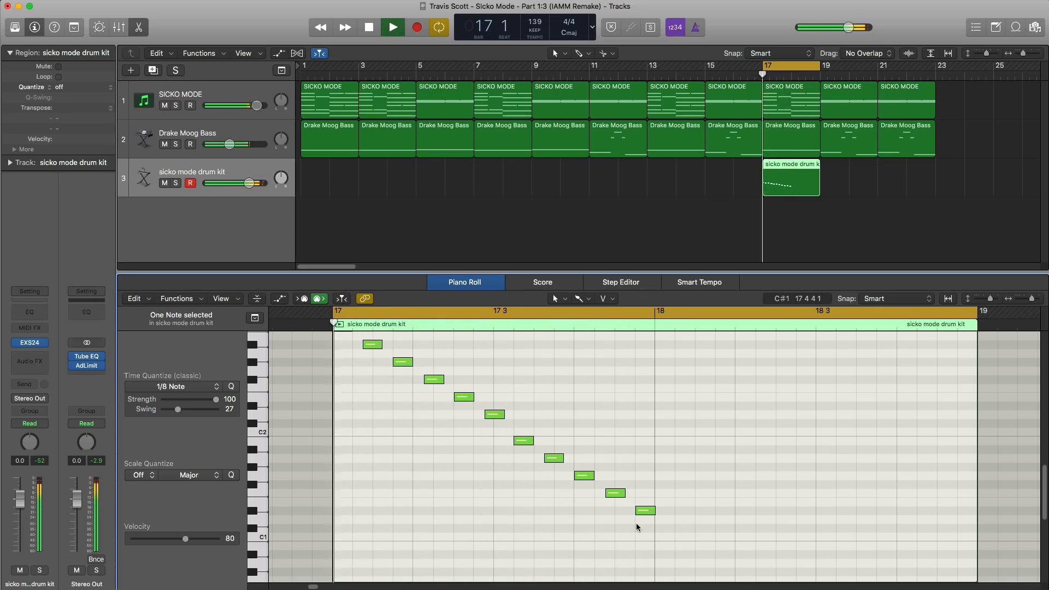
key(space)
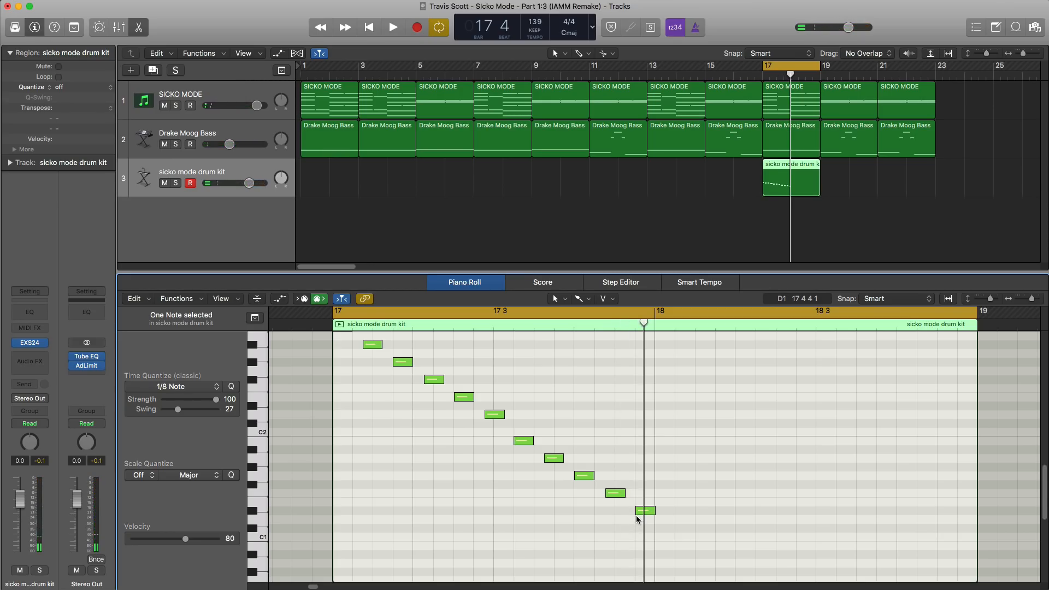
Move the last five roll notes up one semitone, so they run from C2 down to E1, and play them back.
drag(657, 528, 522, 433)
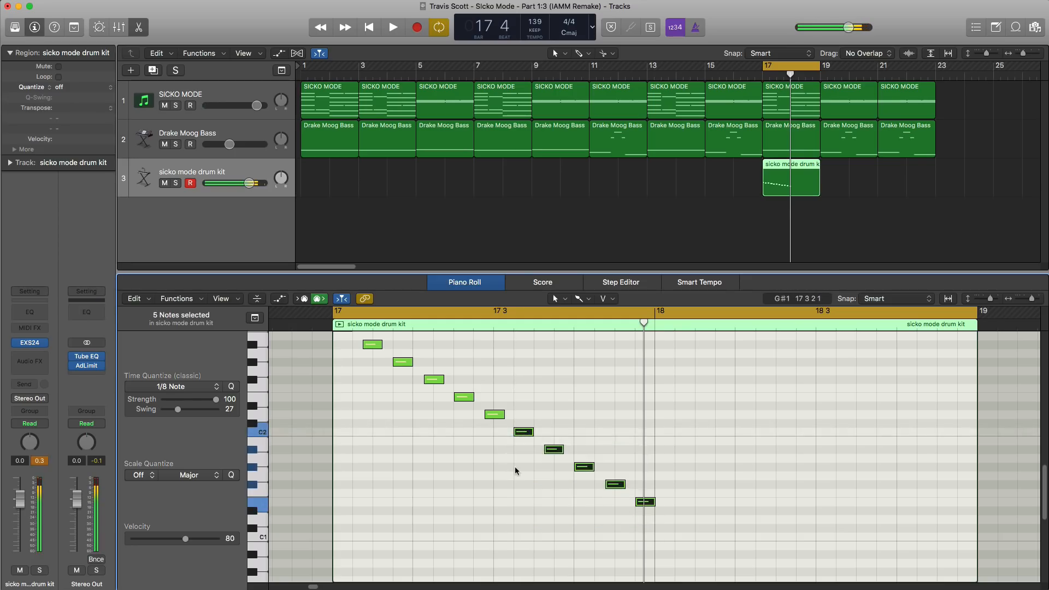
key(space)
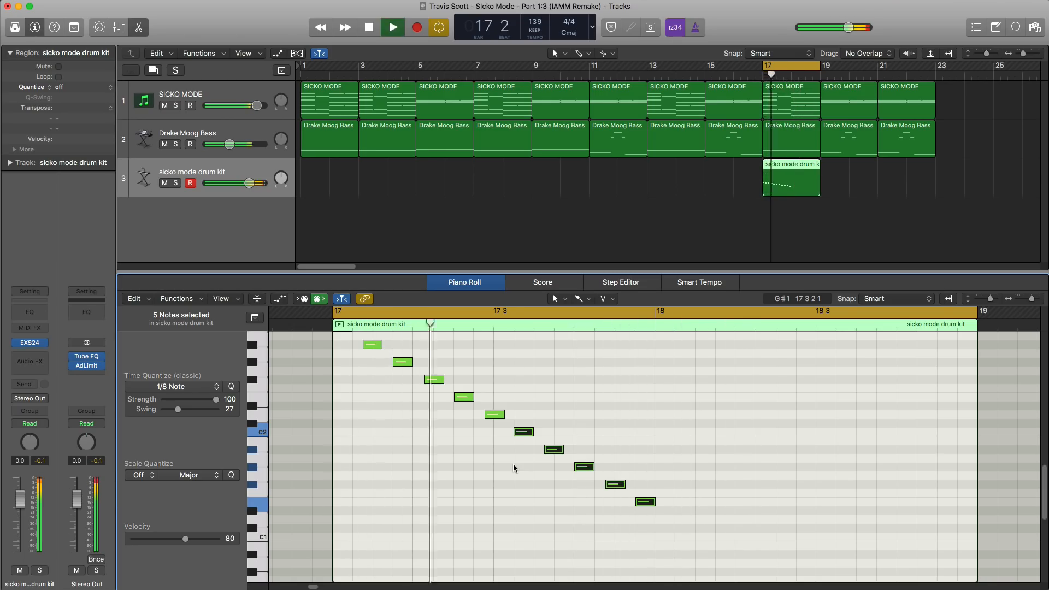
key(space)
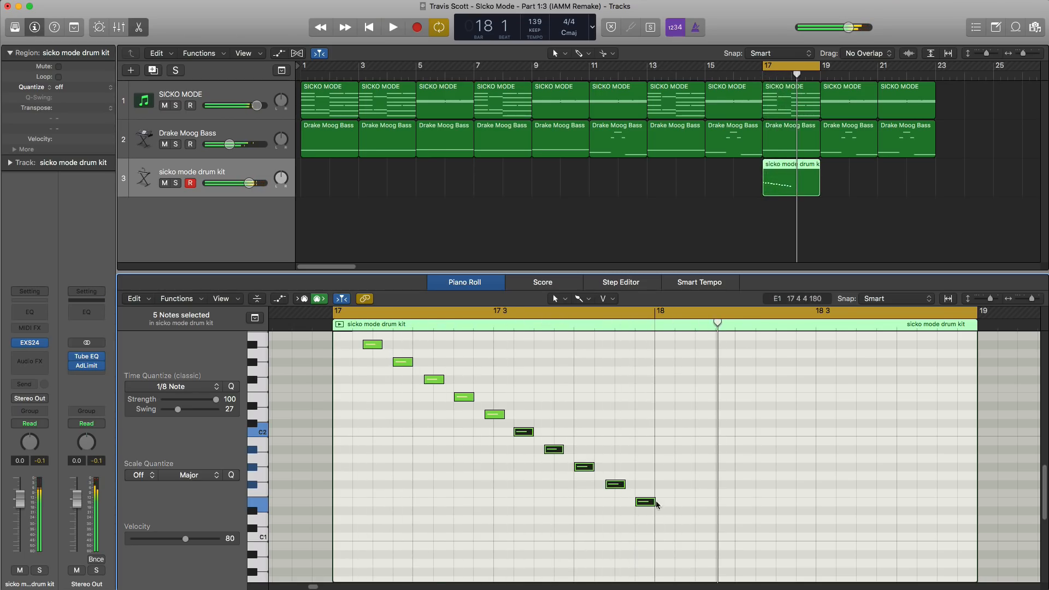
Copy all eleven notes of the descending roll to the start of bar 18 and play both bars.
drag(670, 515, 351, 343)
scroll(351, 347, up, 5)
drag(315, 386, 674, 585)
scroll(465, 465, up, 4)
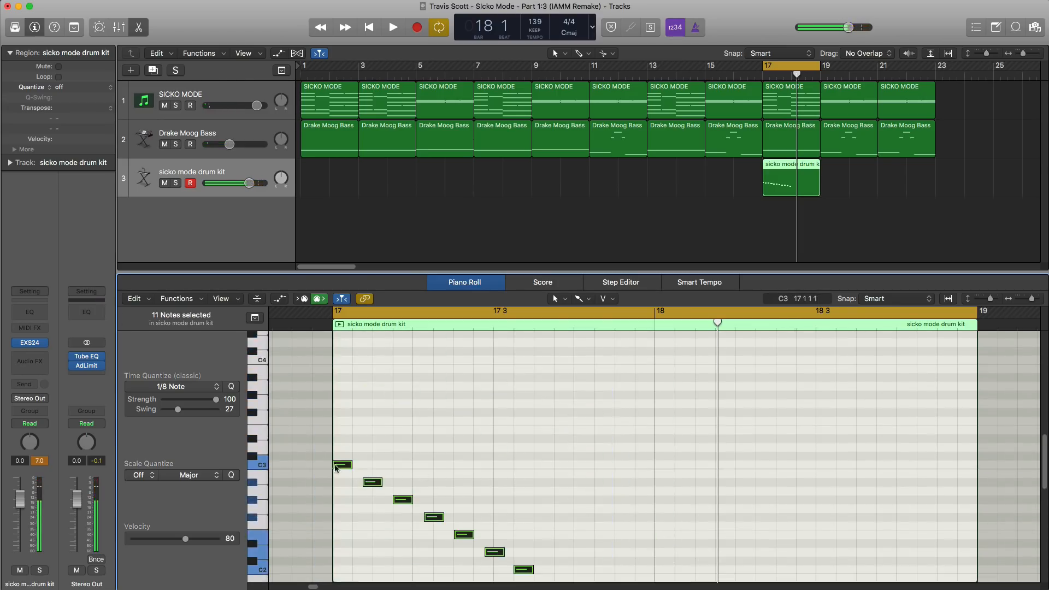
drag(352, 465, 666, 468)
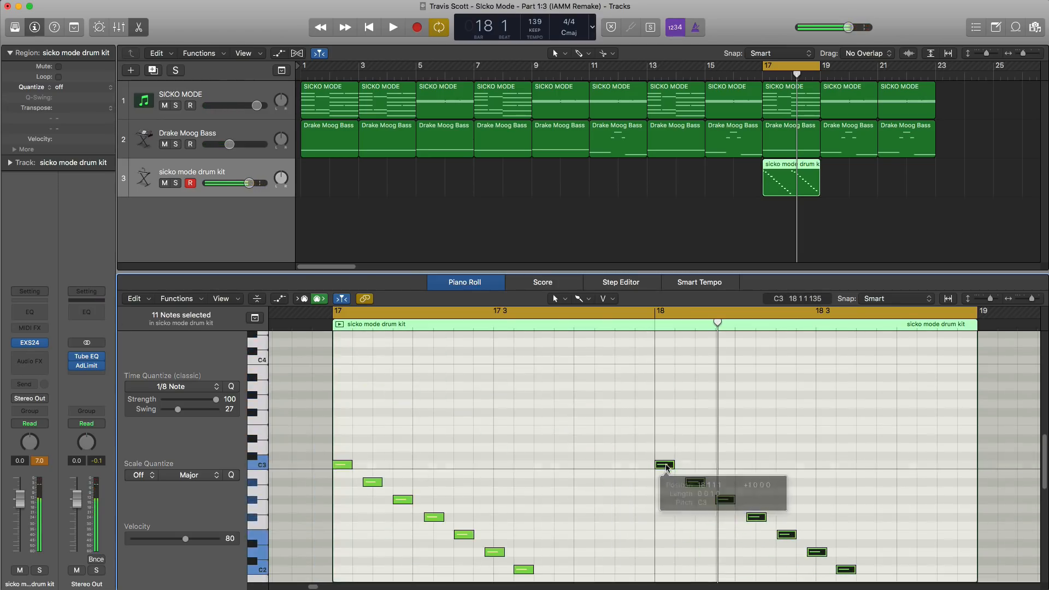
key(space)
scroll(511, 500, down, 2)
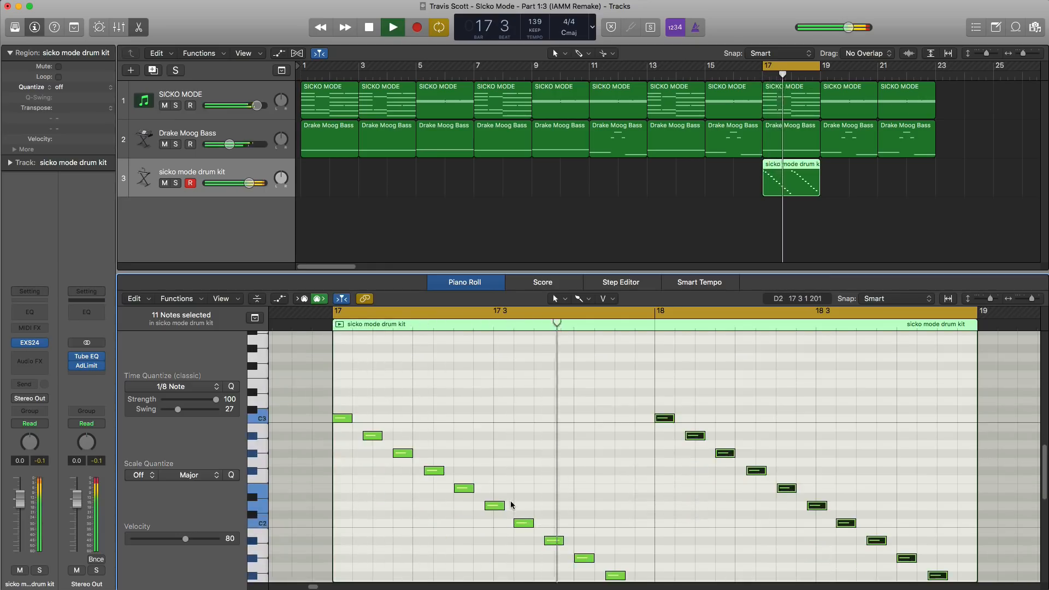
scroll(512, 503, down, 3)
ctrl+alt+click(512, 501)
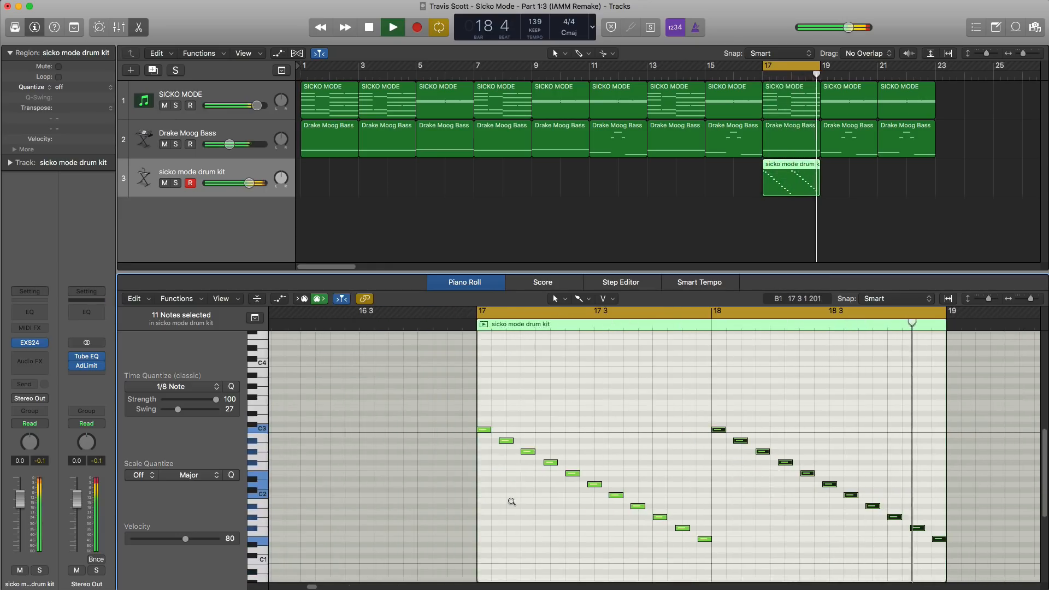
key(space)
Copy the drum roll region to bar 19, move the cycle range to bars 19 and 20, and play it back.
drag(791, 195, 848, 195)
drag(783, 68, 841, 71)
key(space)
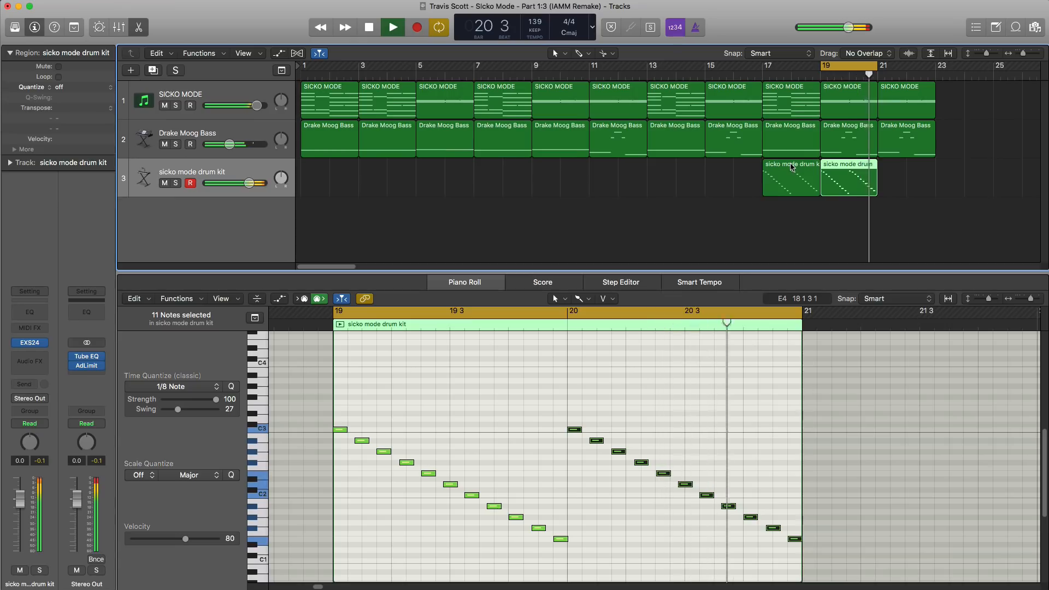
key(super+Left)
key(super+Left)
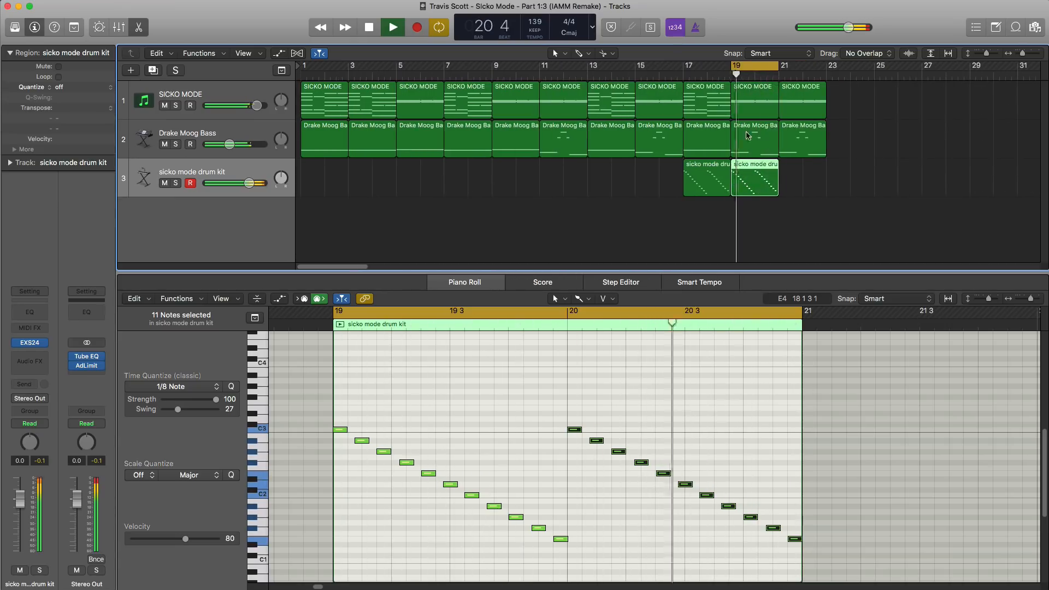
key(space)
Create a drum kit region over cycled bars 21 and 22 with a C2 note on beat 3 of bar 21, and play it.
drag(757, 69, 805, 70)
double_click(790, 184)
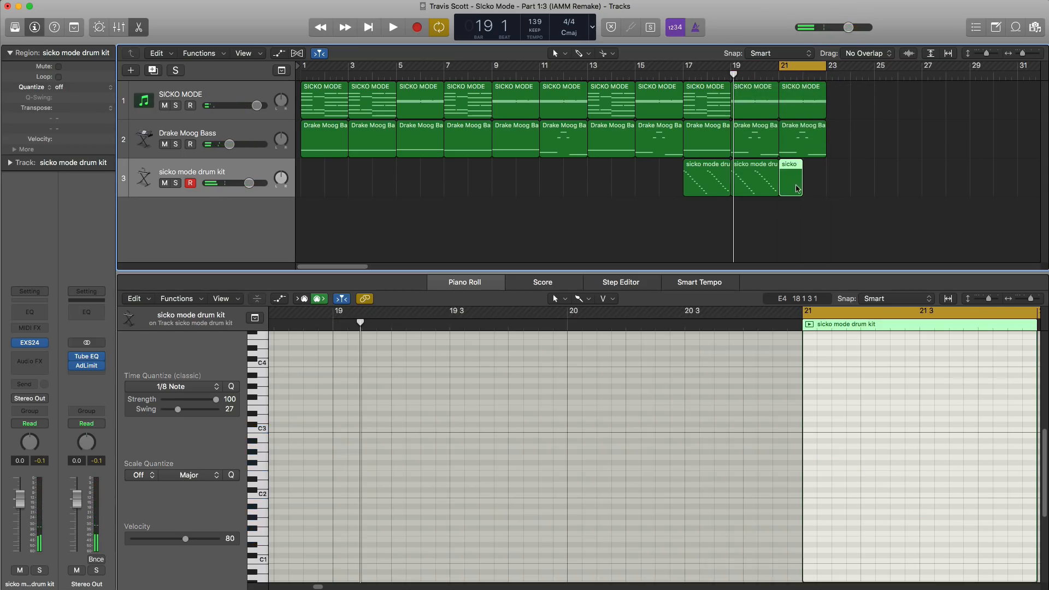
drag(807, 187, 825, 187)
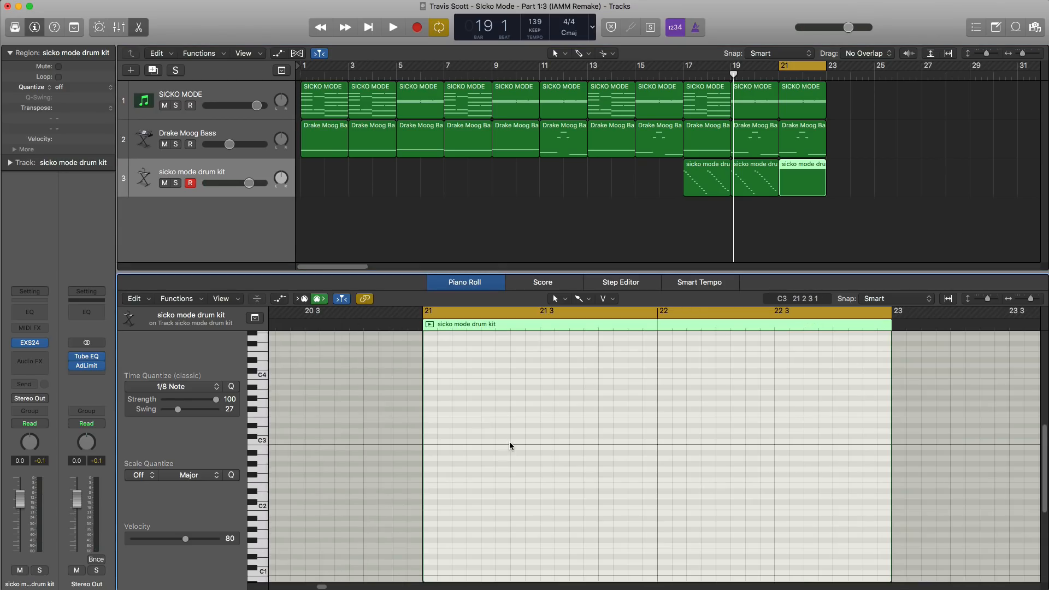
scroll(506, 460, down, 1)
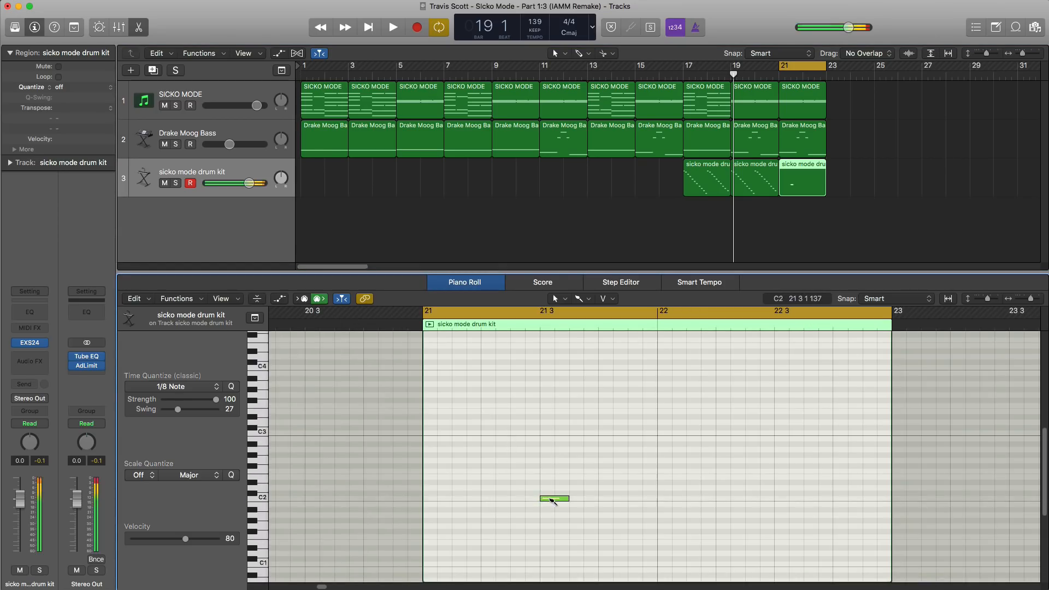
key(space)
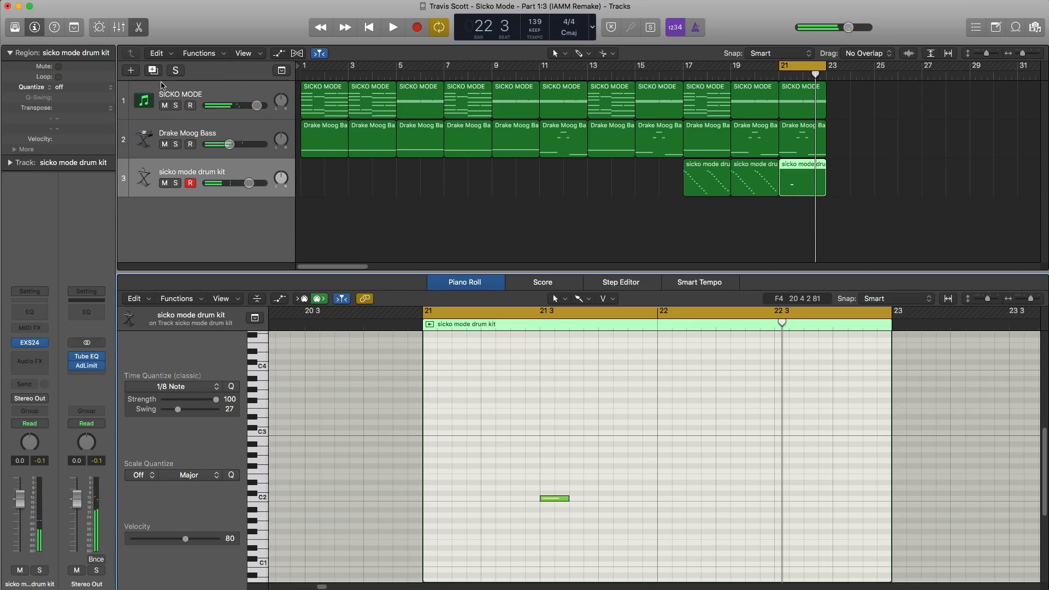
Duplicate the drum kit track with its instrument settings and create an empty region over bars 21 and 22 on it.
click(153, 72)
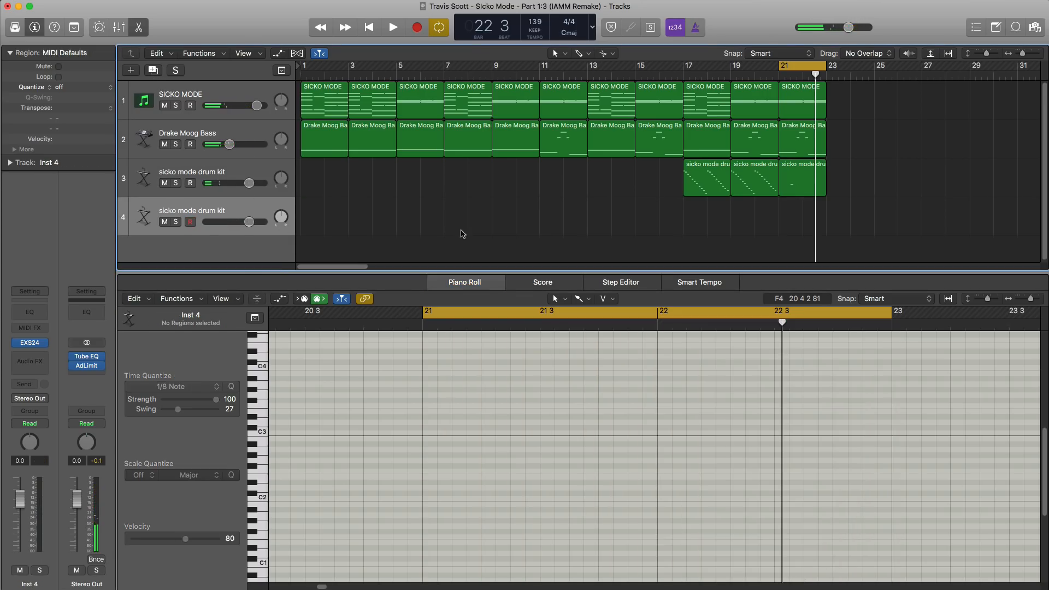
click(785, 215)
drag(804, 228, 824, 227)
Fill the track 4 region with repeated eighth notes on D#3 across bars 21 and 22, and play it back.
scroll(460, 492, down, 2)
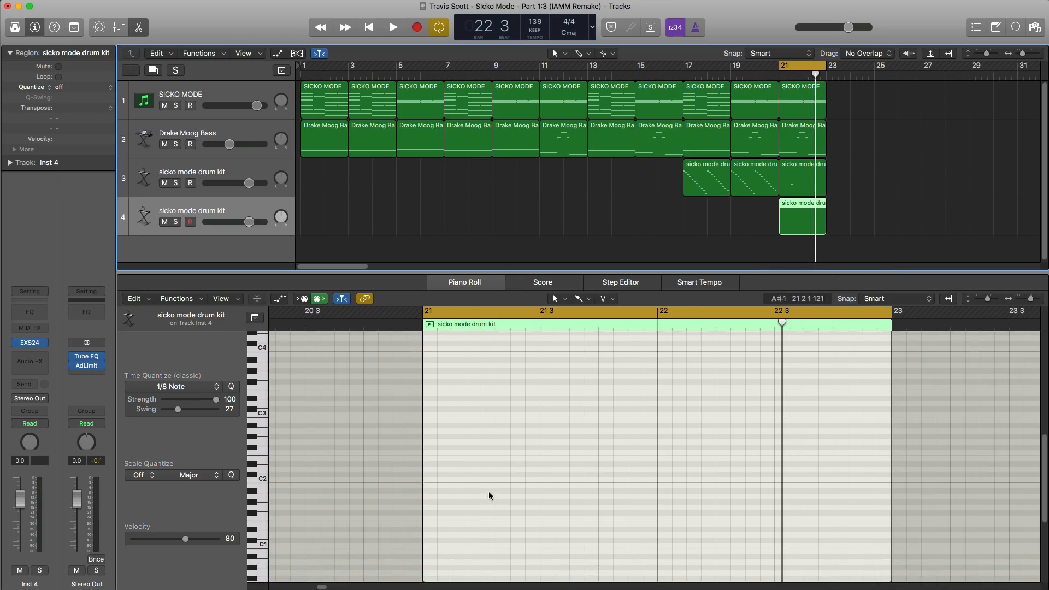
scroll(488, 491, down, 1)
click(458, 415)
drag(458, 419, 676, 395)
click(461, 394)
drag(712, 411, 658, 393)
key(Delete)
key(space)
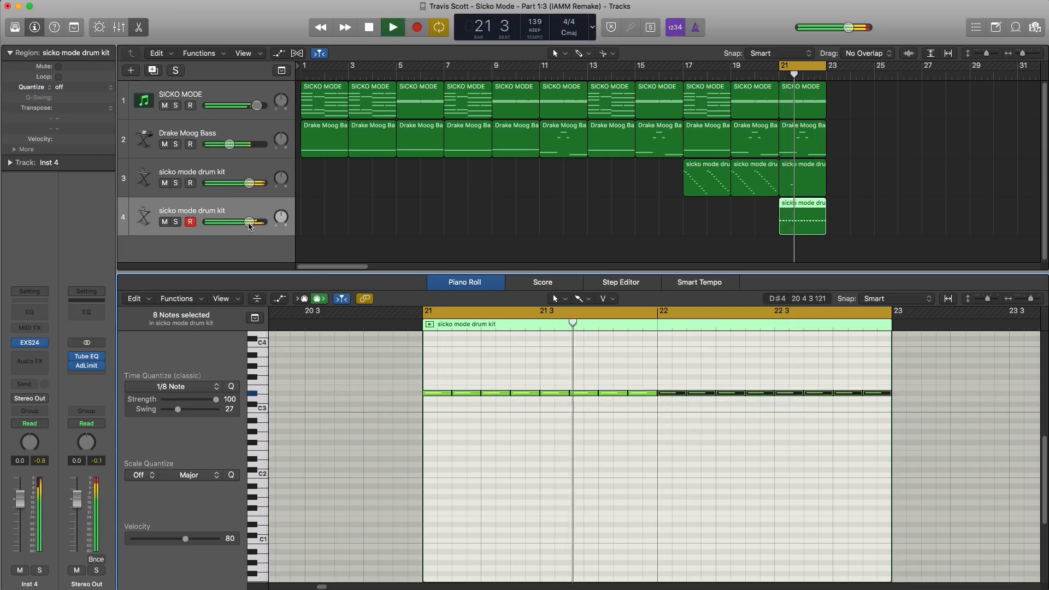
Lower the track 4 drum kit volume to -14.2 dB and slightly raise track 3 during playback.
drag(248, 221, 224, 221)
drag(249, 183, 220, 227)
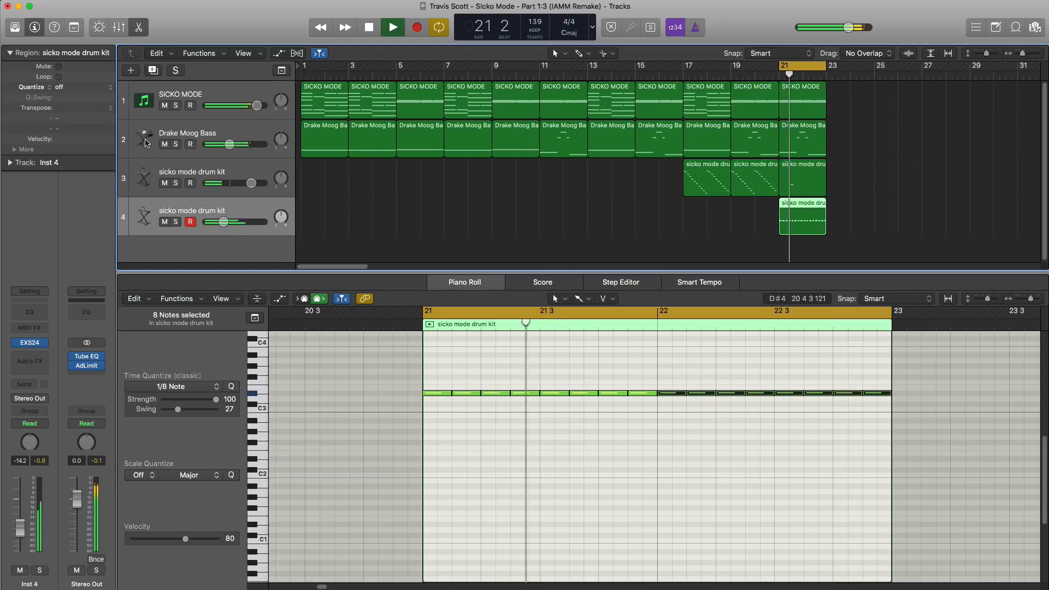
key(space)
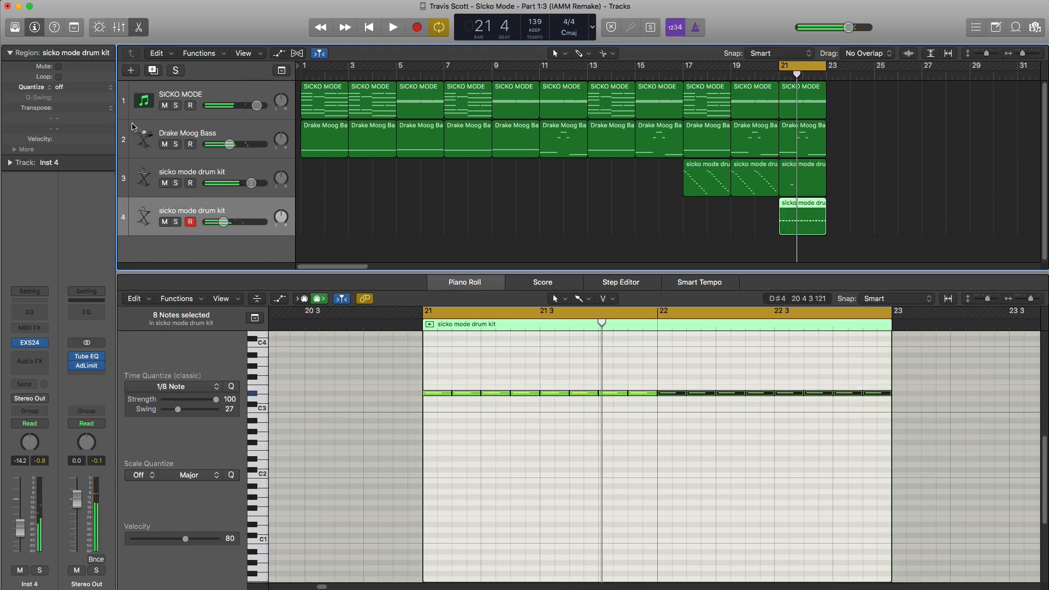
Duplicate the drum kit track as track 5, create a region over bars 21 and 22 on it, and play the section.
click(153, 71)
scroll(875, 241, down, 3)
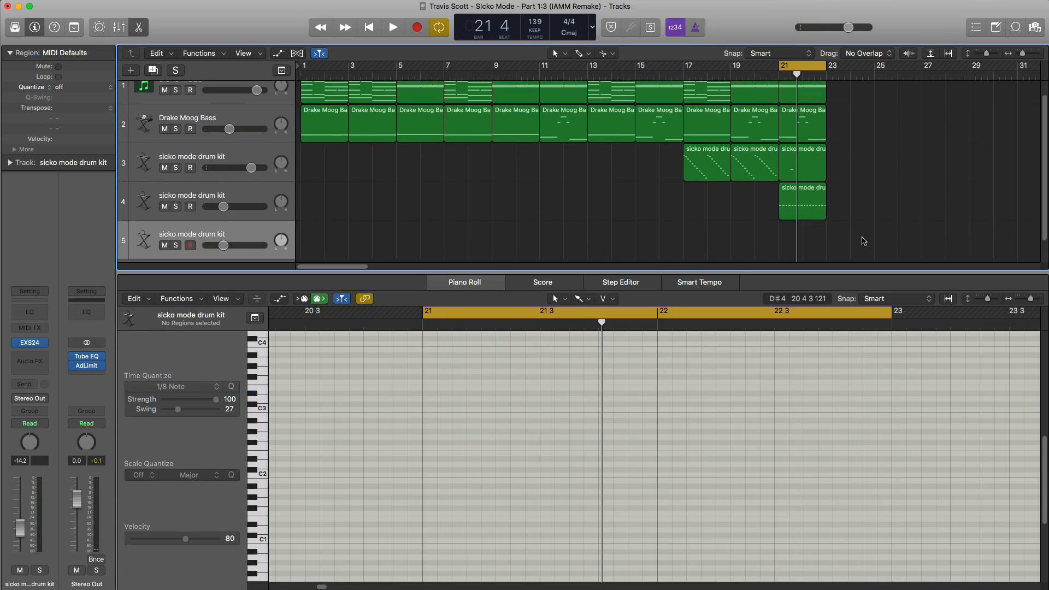
super+click(796, 245)
drag(800, 245, 825, 242)
key(space)
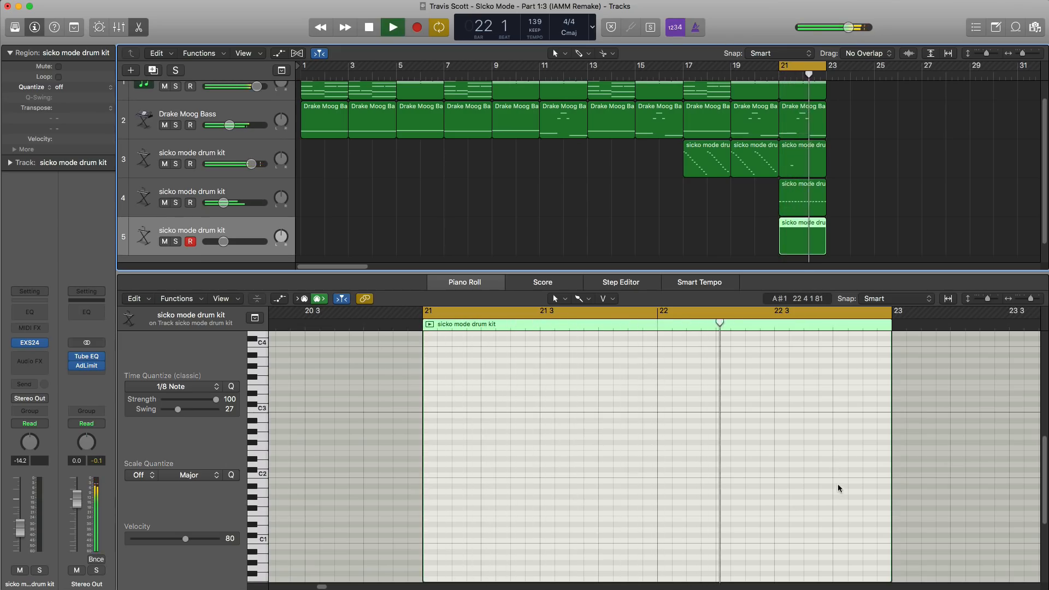
scroll(838, 483, down, 2)
key(space)
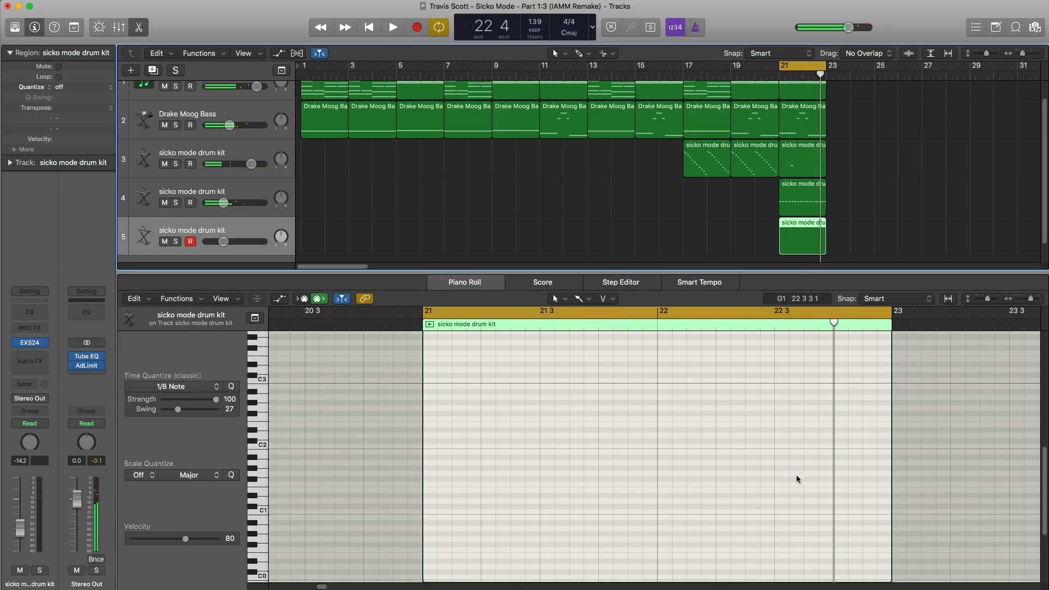
Add an A#0 note on beat 3 of bar 22 in the track 5 region, and set that track's volume to -1.3 dB during playback.
click(778, 474)
drag(787, 476, 784, 528)
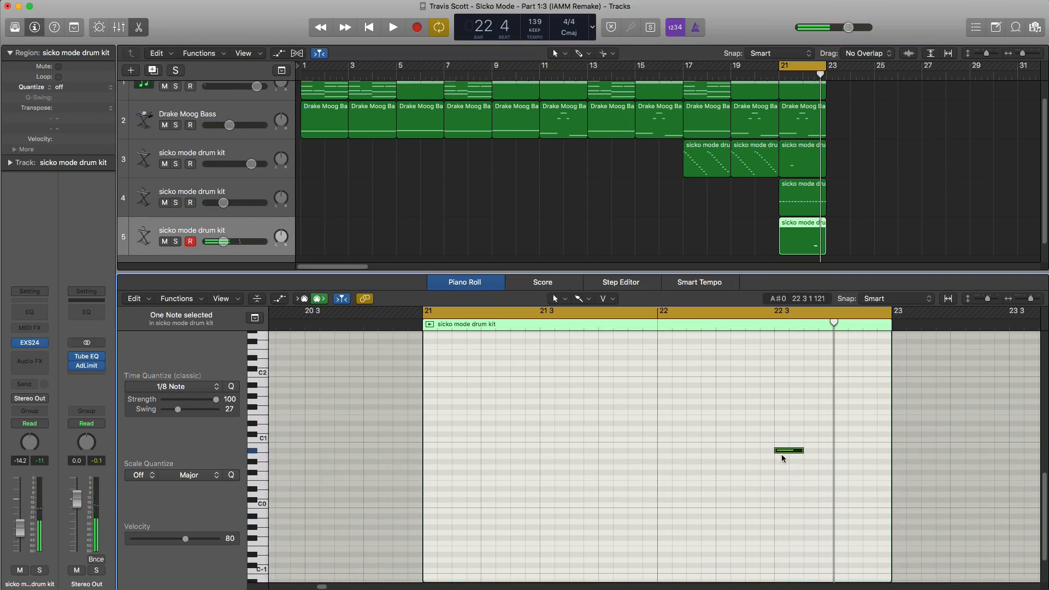
drag(781, 454, 781, 453)
key(space)
drag(224, 243, 246, 242)
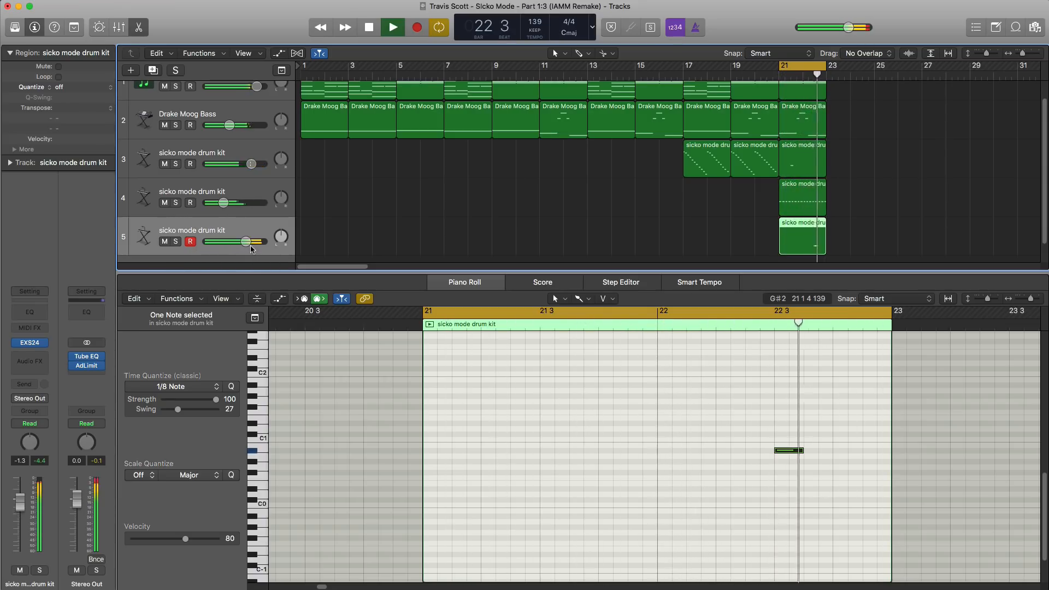
key(space)
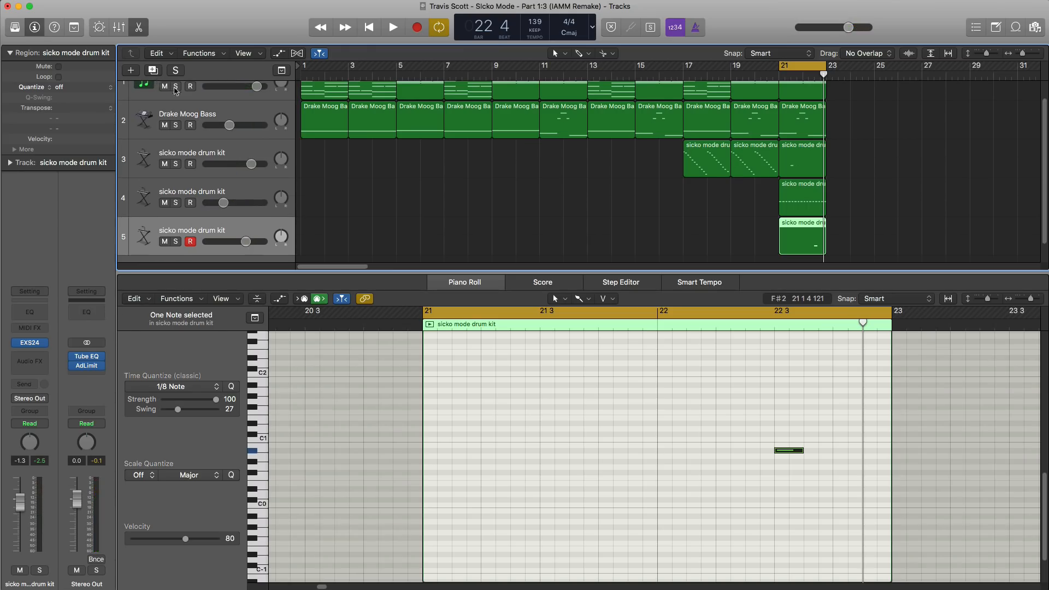
Duplicate the drum kit track as track 6 and create an empty region over bars 21 and 22 on it.
click(153, 71)
scroll(789, 217, down, 4)
super+click(792, 237)
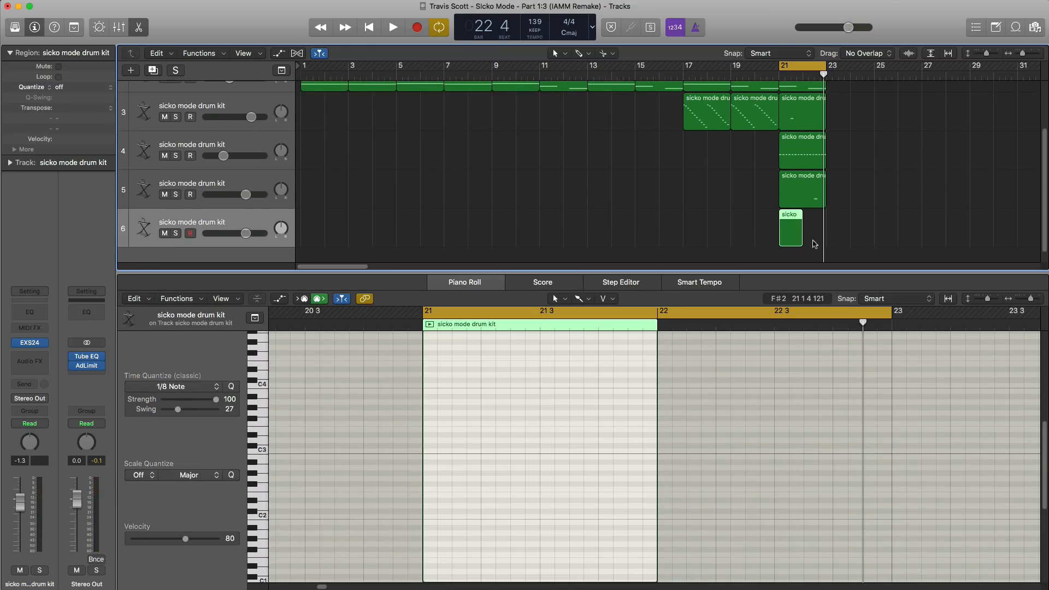
drag(800, 241, 823, 244)
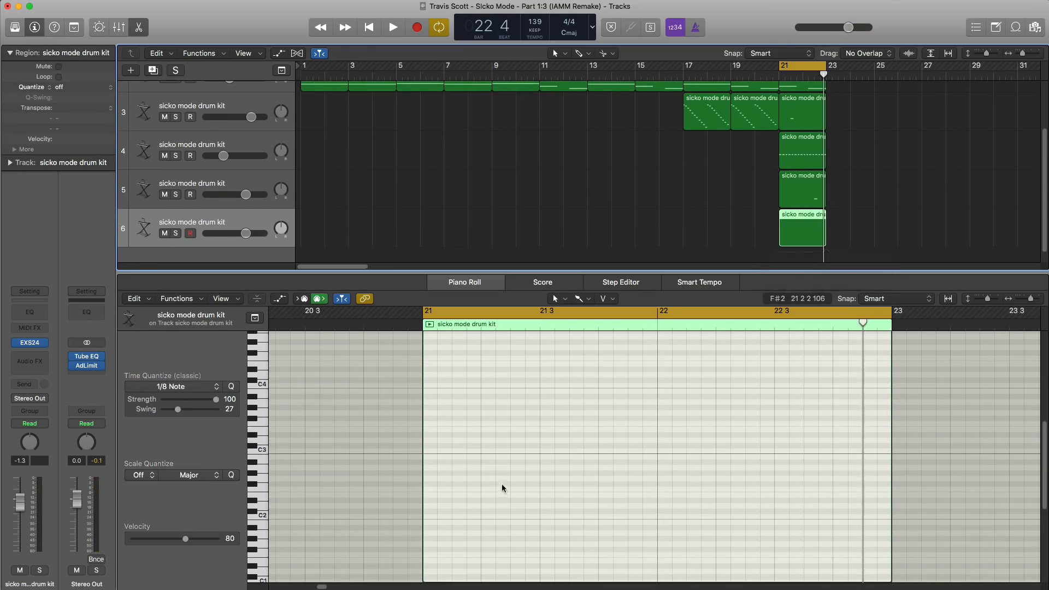
Add a C0 note at the start of bar 21 in the track 6 region and play it back.
scroll(501, 483, down, 5)
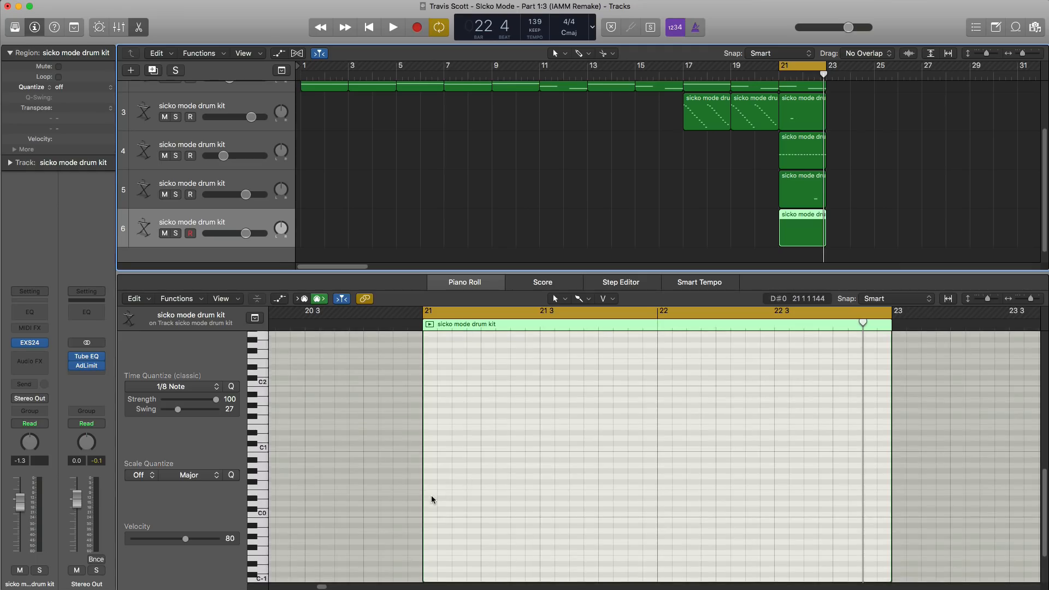
scroll(429, 495, down, 2)
super+click(428, 500)
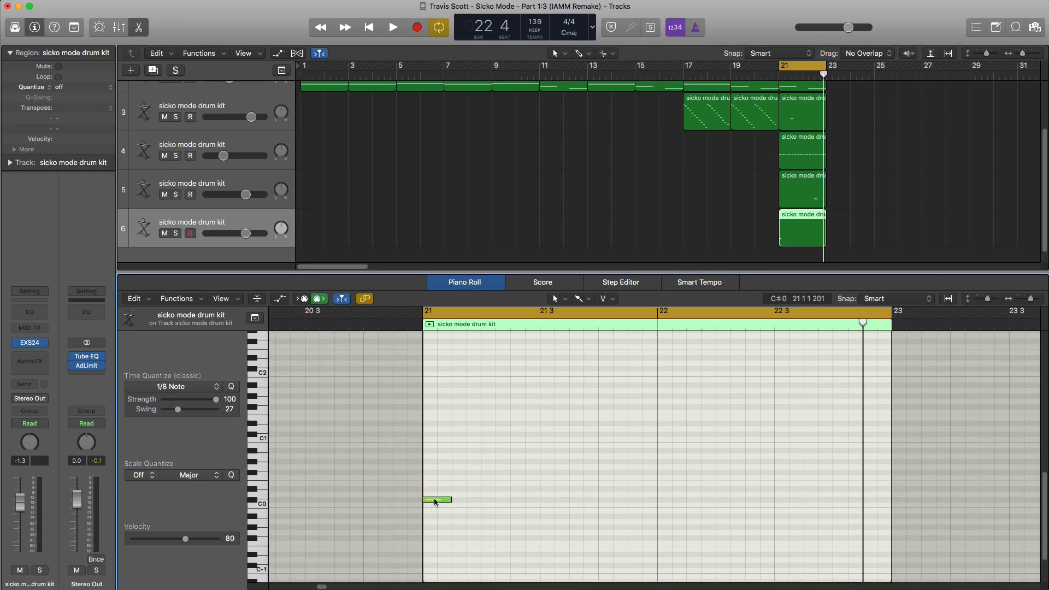
drag(435, 501, 448, 511)
key(space)
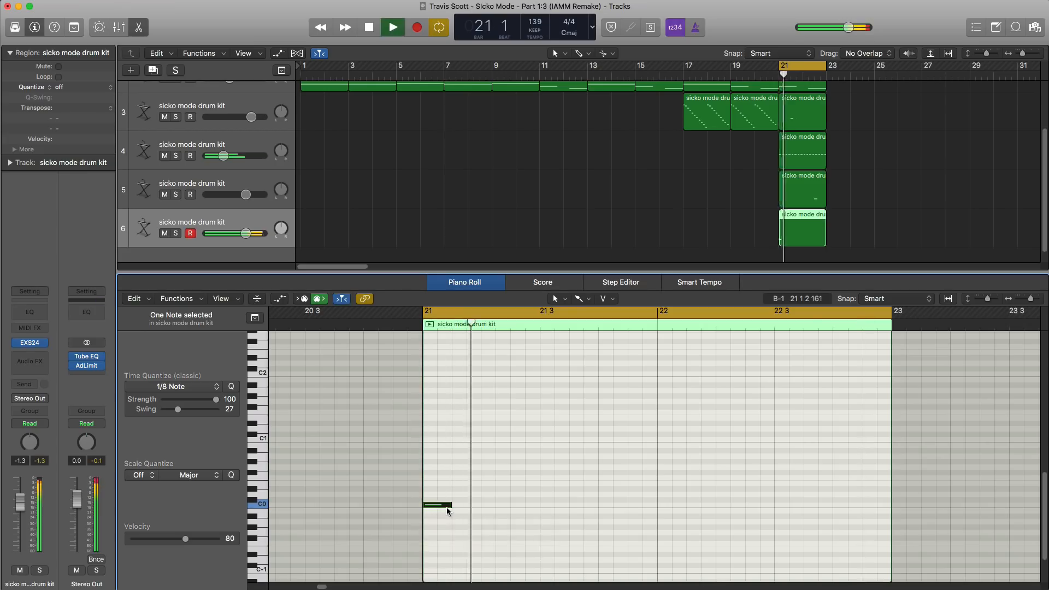
key(space)
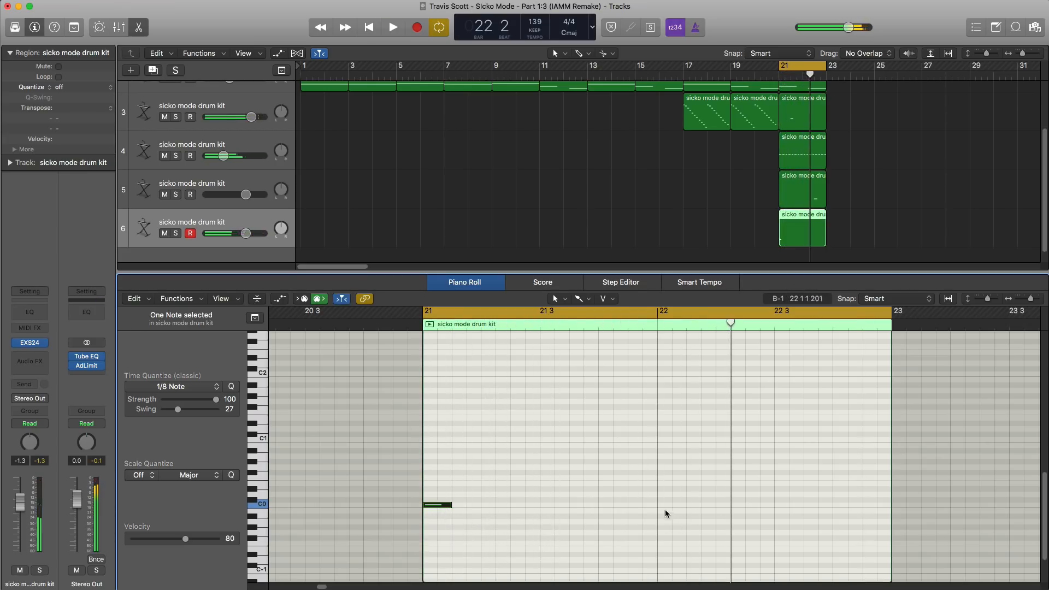
Set the time quantize to 1/16 Note, add five consecutive C0 notes from the start of bar 22 in the track 6 region, and play it back.
super+click(660, 506)
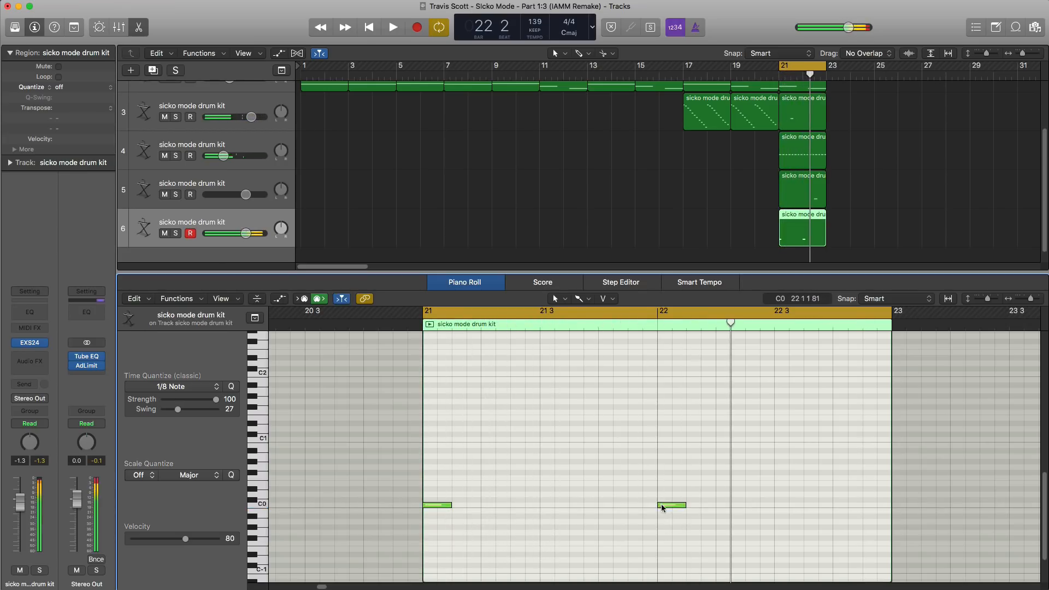
click(170, 385)
click(567, 522)
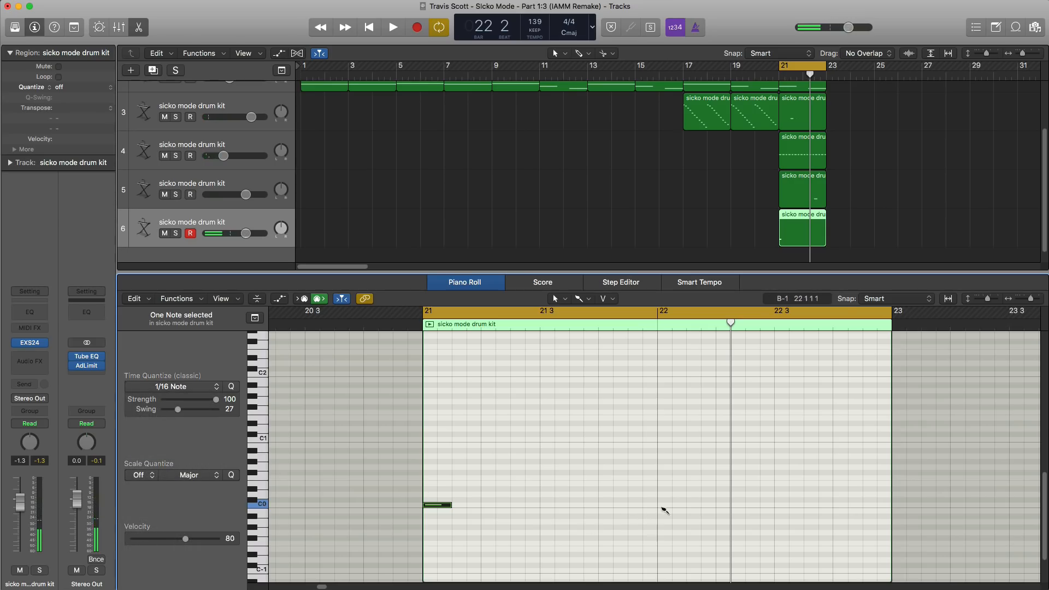
drag(666, 506, 700, 509)
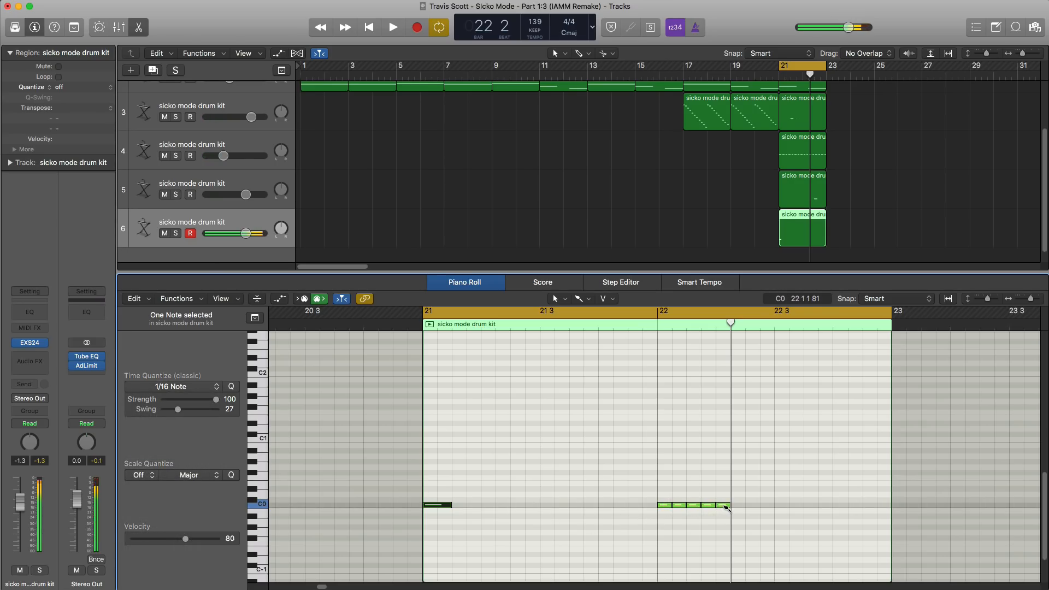
key(space)
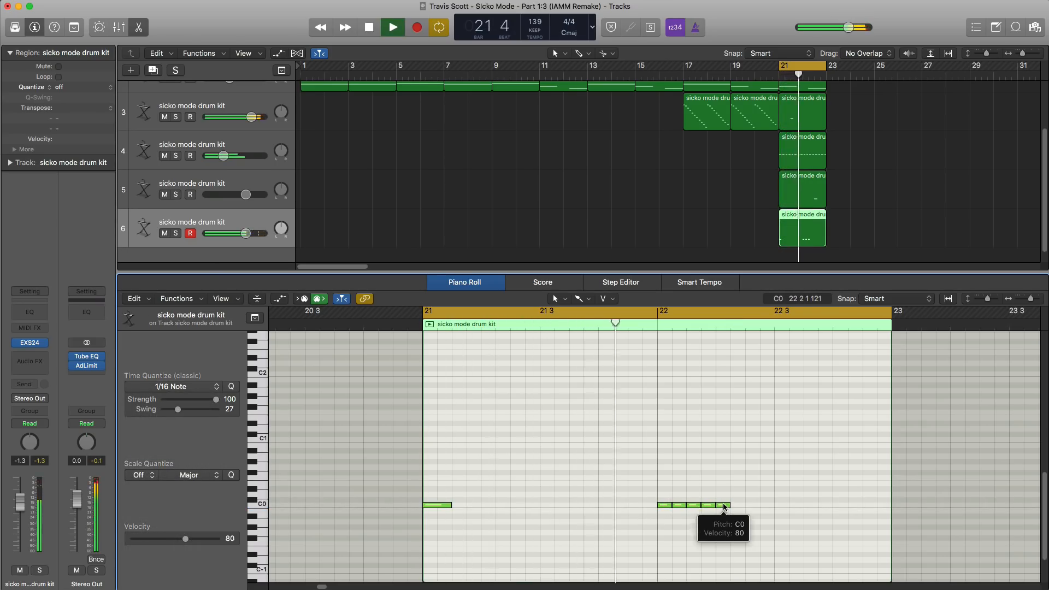
During playback, set the volume of track 6 to -2.7 dB and of track 5 to +0.2 dB.
drag(246, 233, 240, 238)
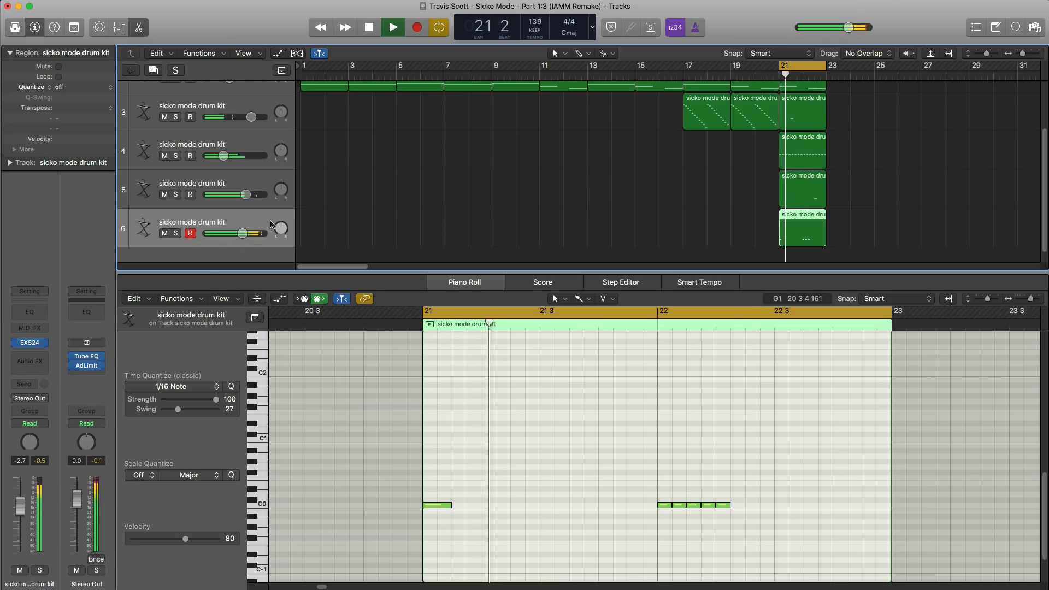
drag(246, 194, 253, 194)
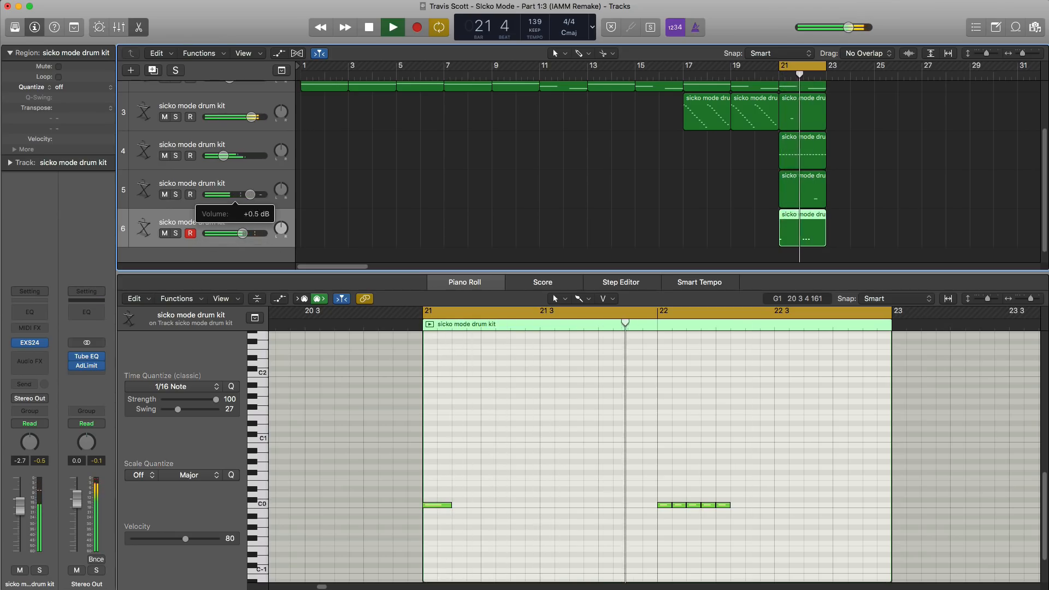
click(250, 197)
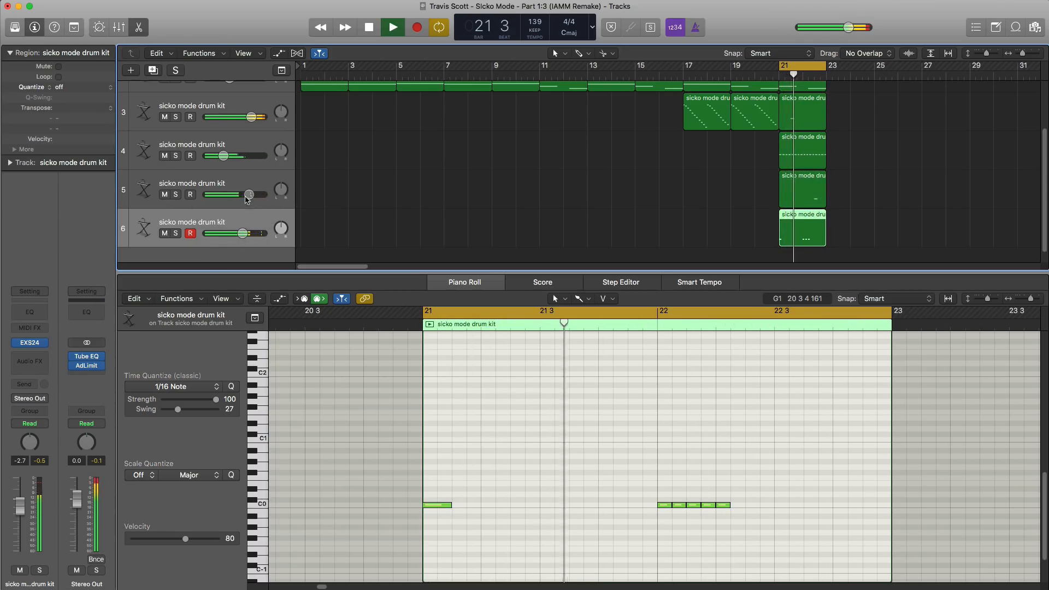
drag(249, 195, 250, 195)
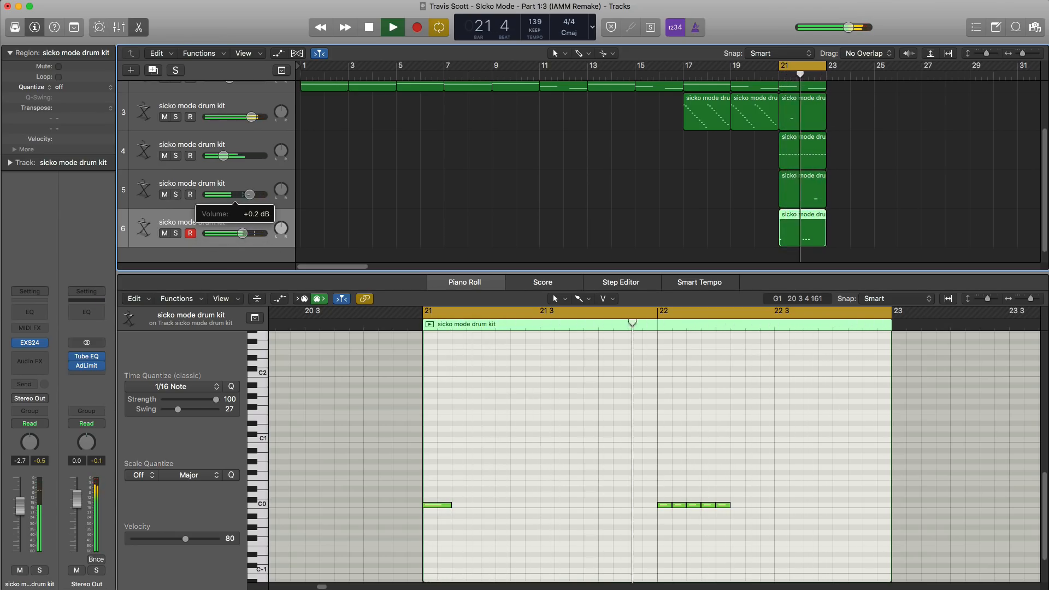
Duplicate the drum kit track as track 7 and create an empty region over bars 21 and 22 on it.
click(153, 73)
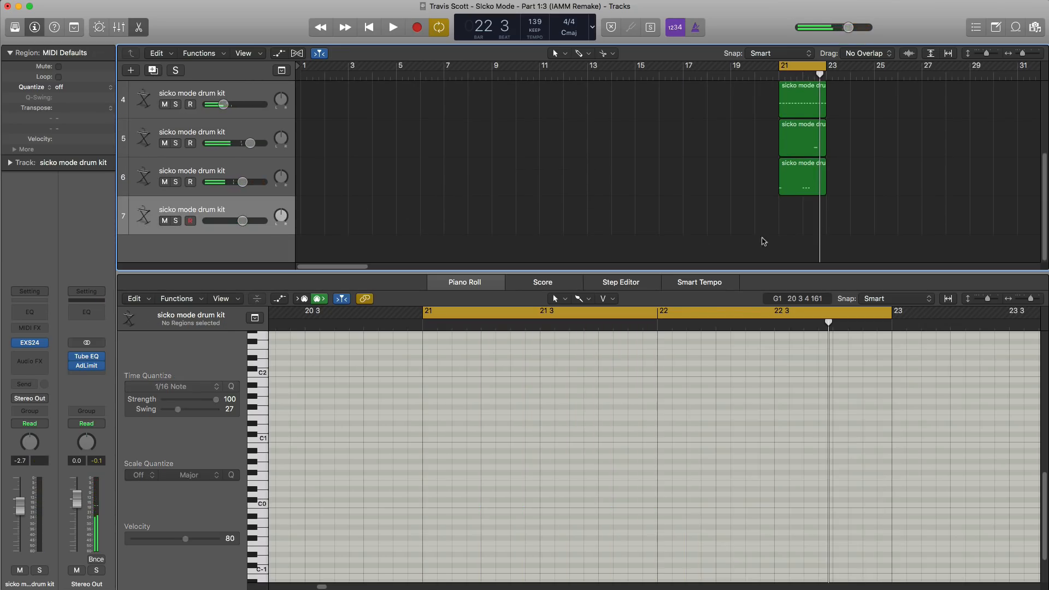
click(789, 222)
drag(803, 222, 826, 223)
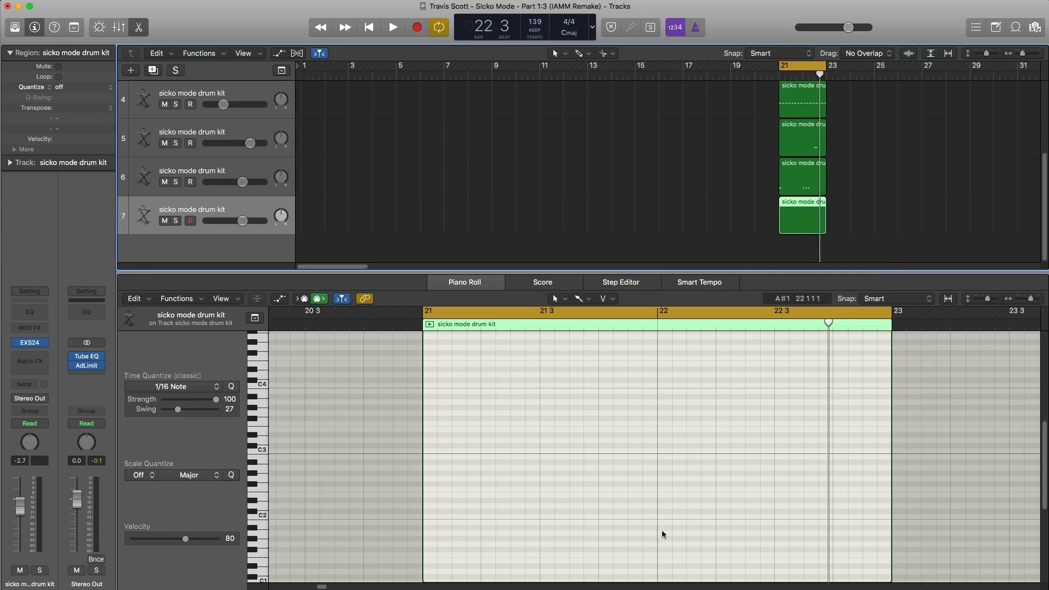
Add six consecutive 1/16 F#0 notes in the track 7 region, starting on the last sixteenth of bar 21.
key(space)
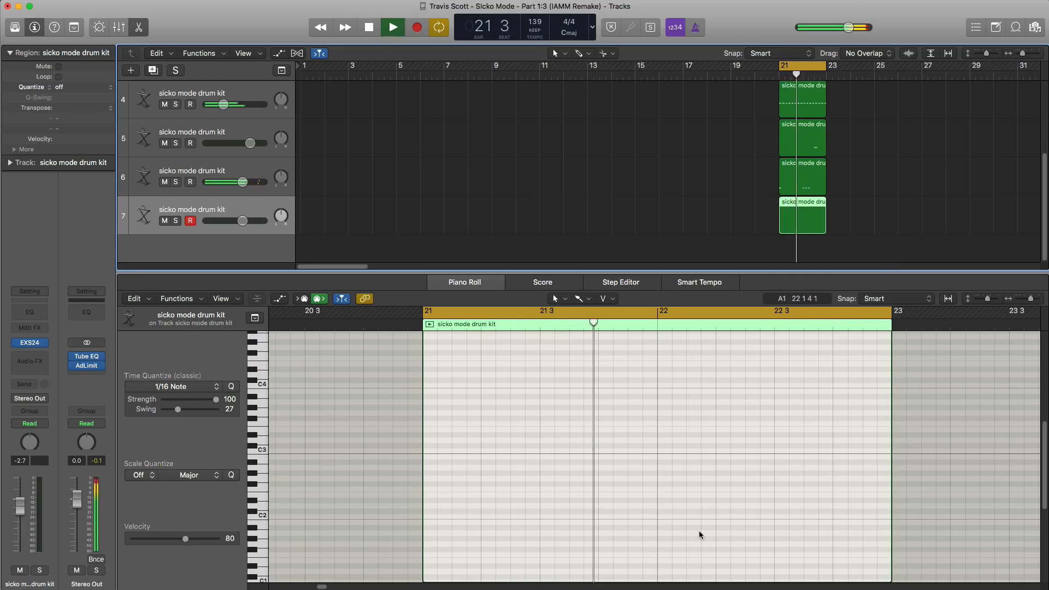
scroll(699, 532, down, 4)
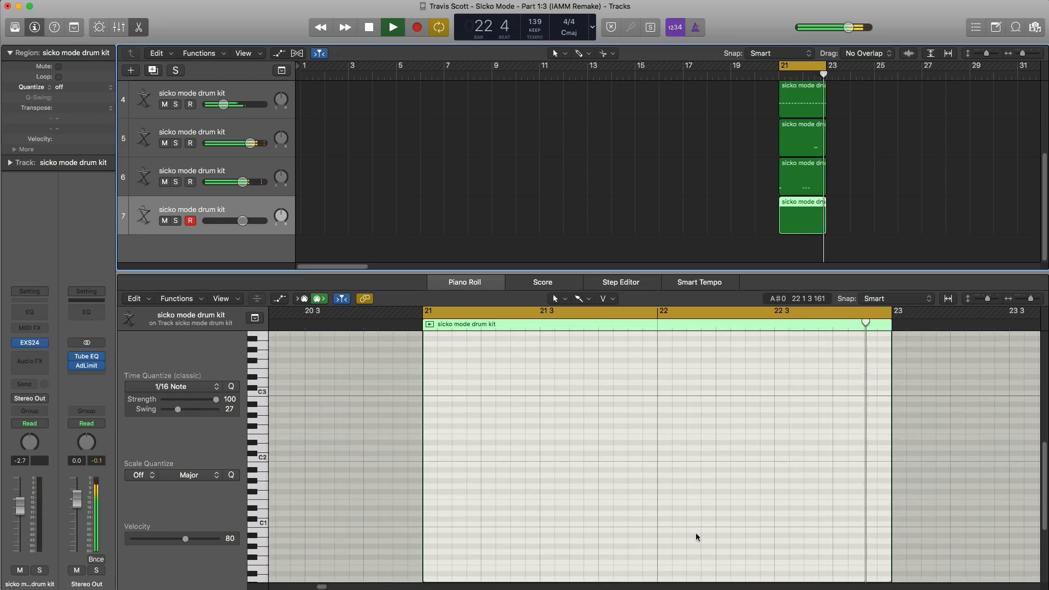
scroll(696, 533, down, 2)
key(space)
super+click(653, 527)
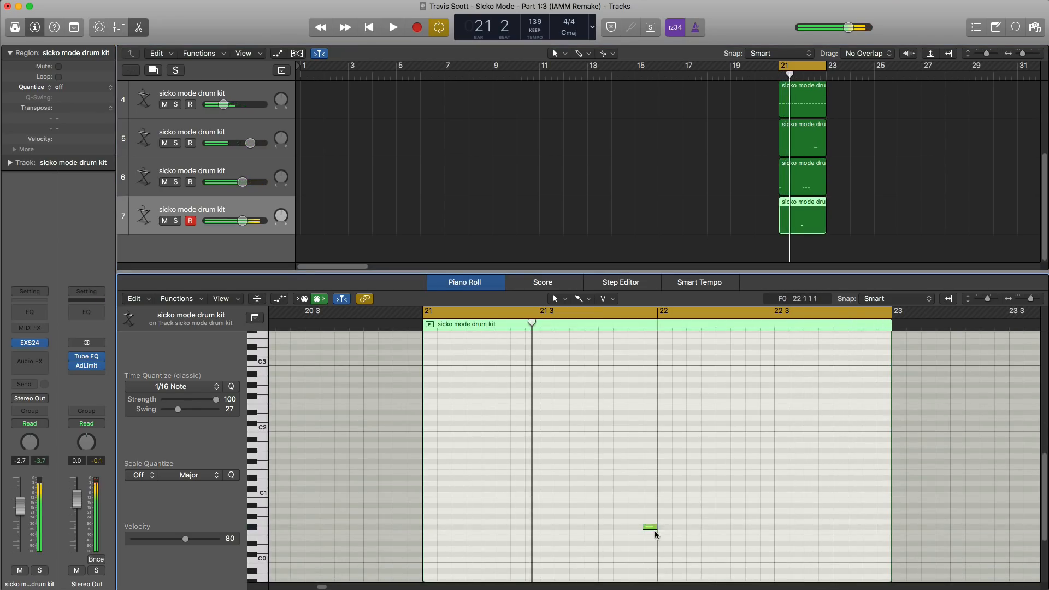
super+click(664, 527)
super+click(679, 527)
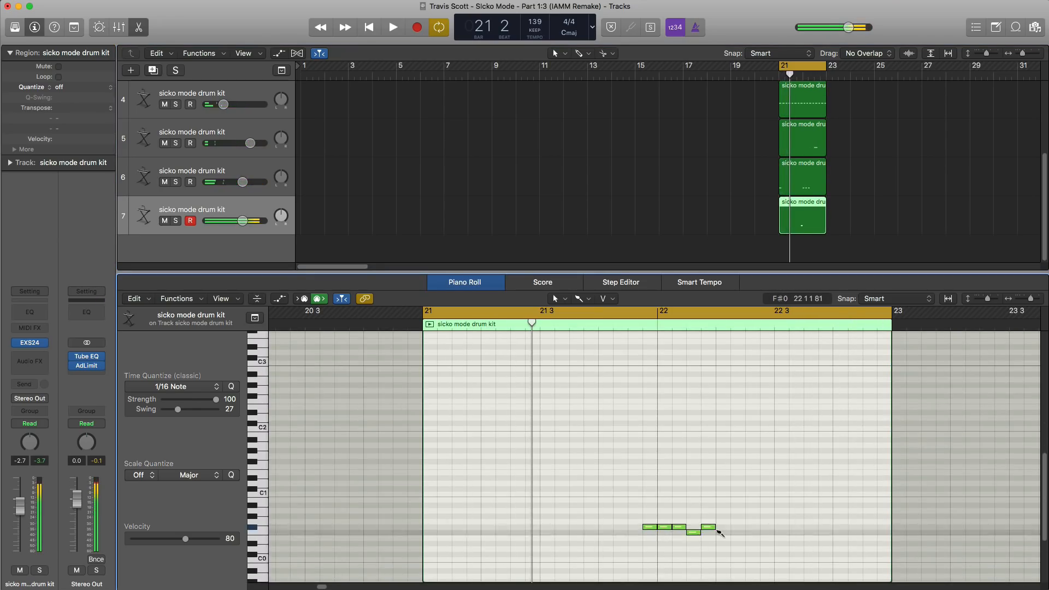
super+click(693, 527)
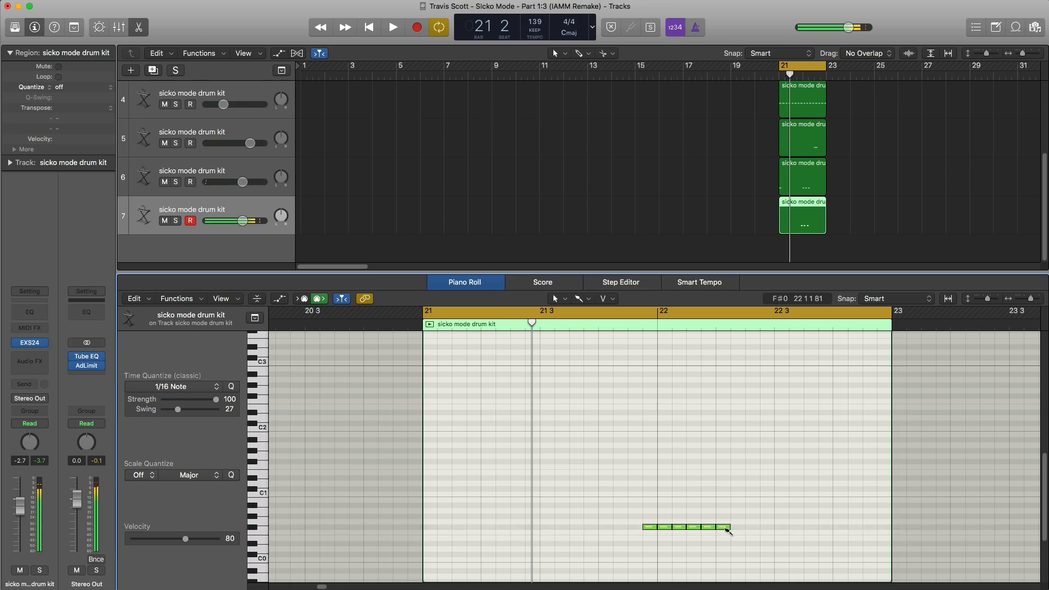
Play the section and set track 7's volume to -4.1 dB.
key(space)
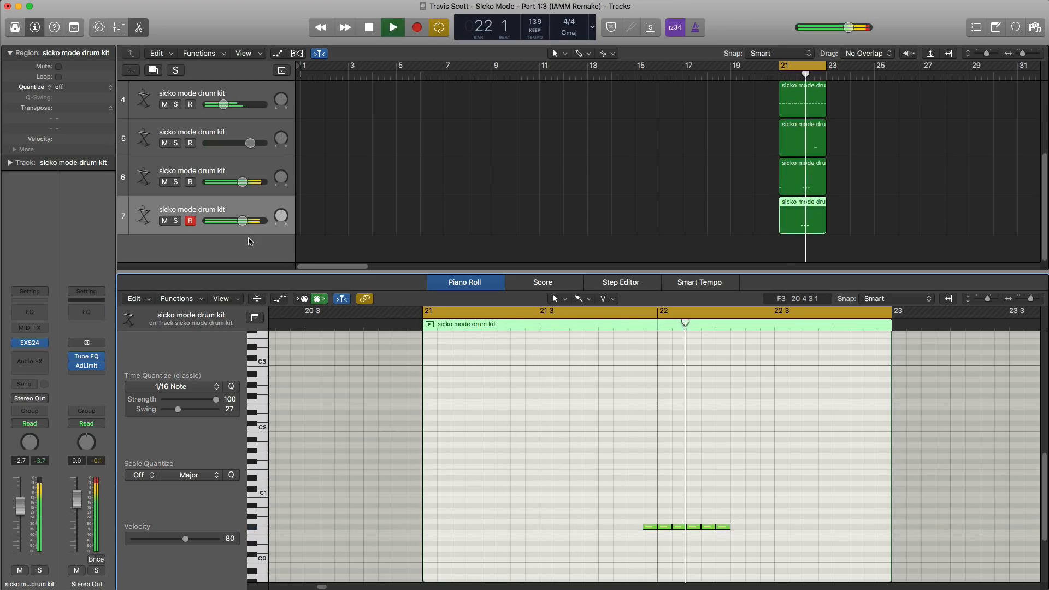
click(241, 222)
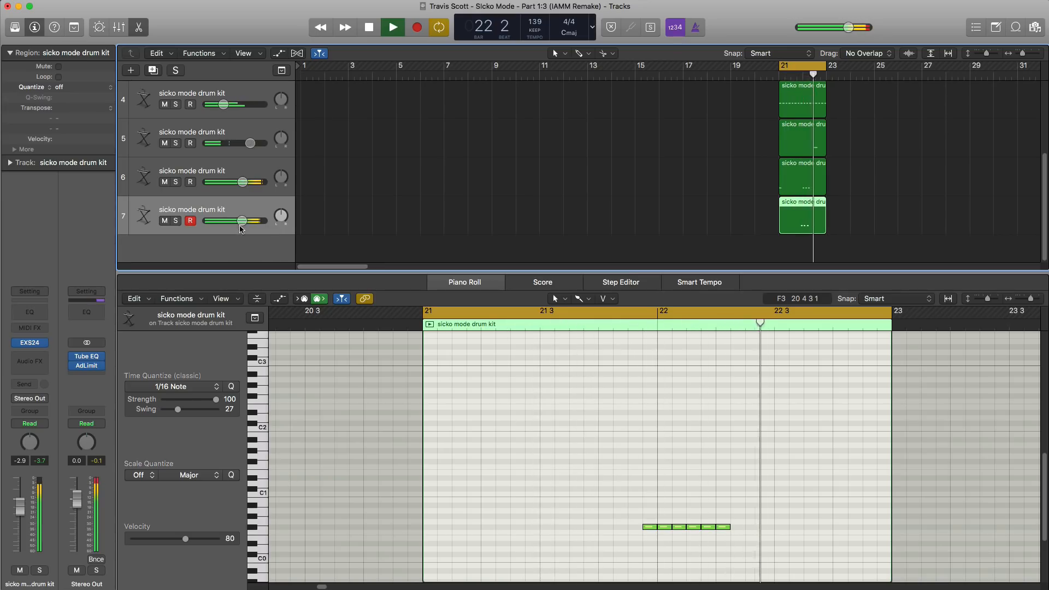
drag(242, 222, 234, 224)
Duplicate the drum kit track as track 8 and create an empty region over bars 21 and 22 on it.
key(super+d)
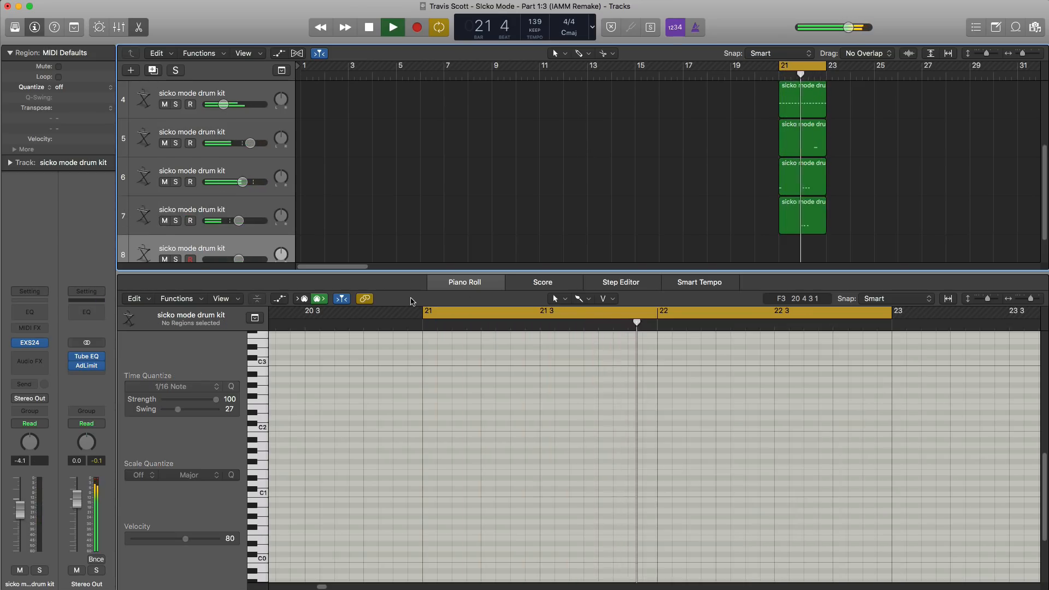
scroll(815, 229, down, 1)
key(space)
double_click(801, 234)
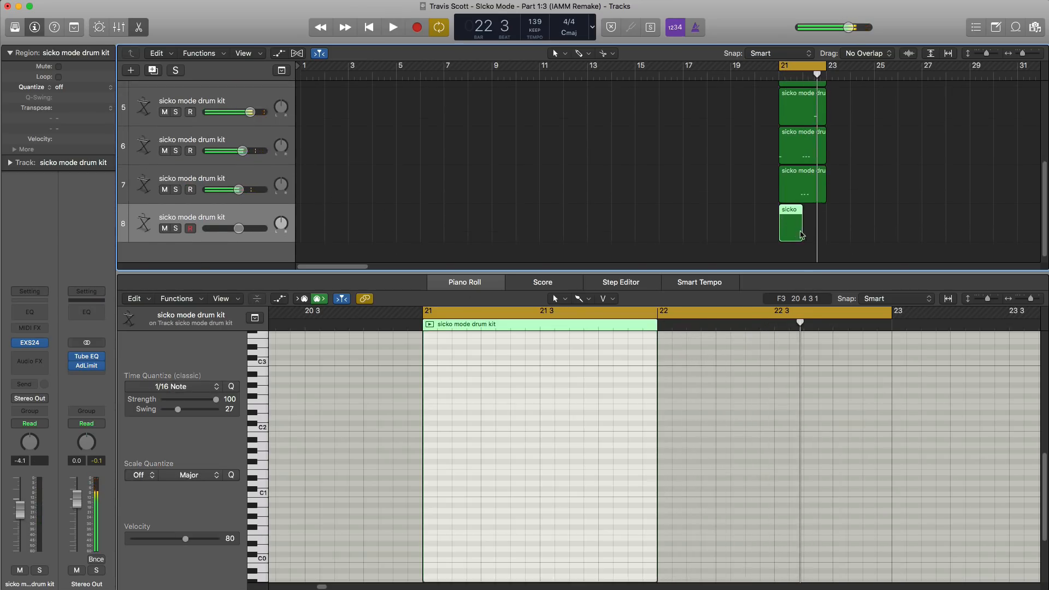
drag(801, 234, 825, 234)
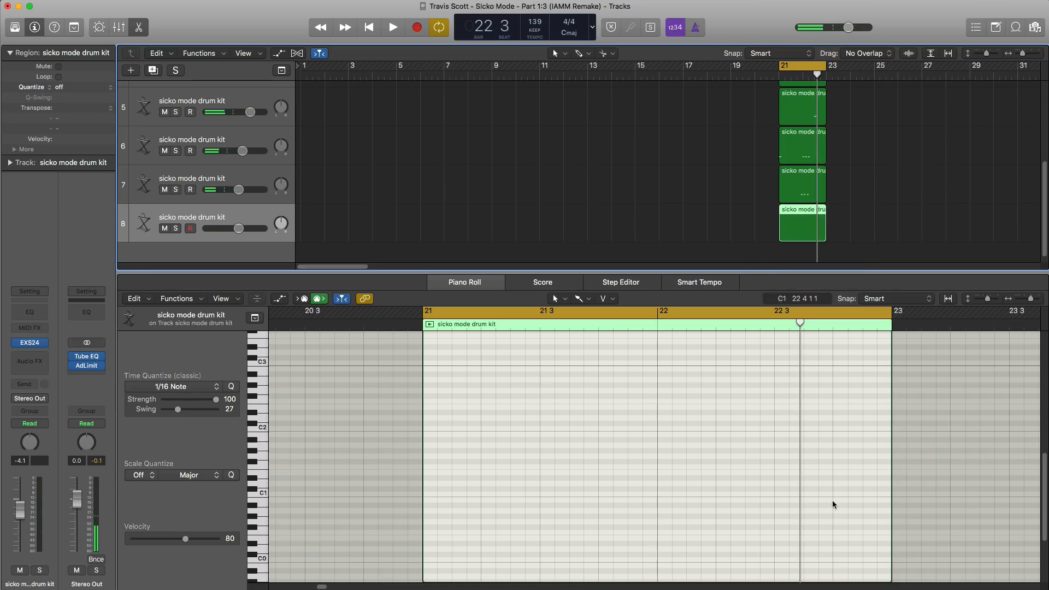
Add a G#0 note on beat 3 of bar 22 in the track 8 region and play it back.
key(space)
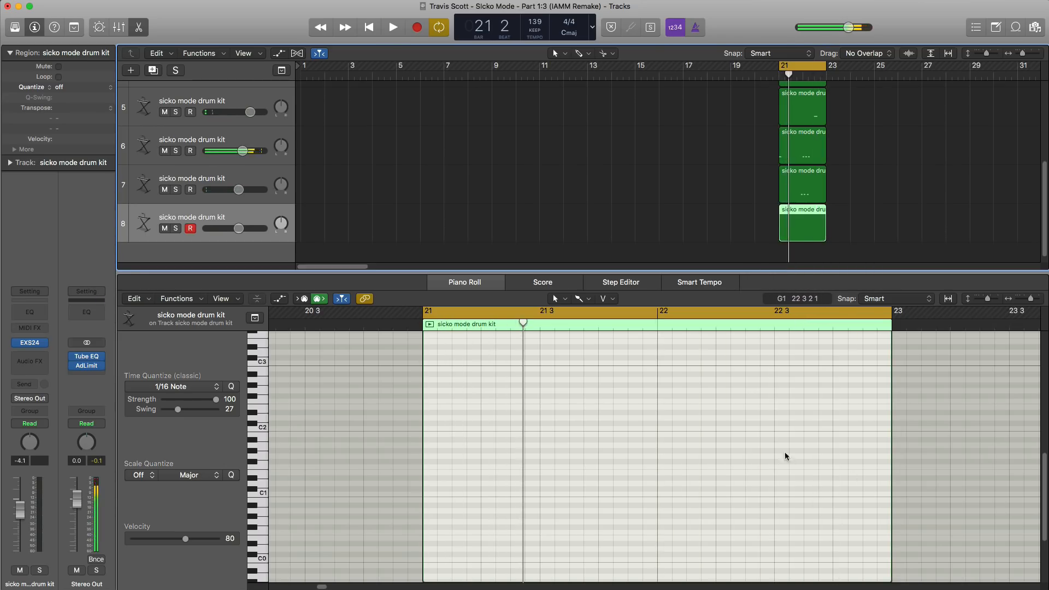
super+click(780, 451)
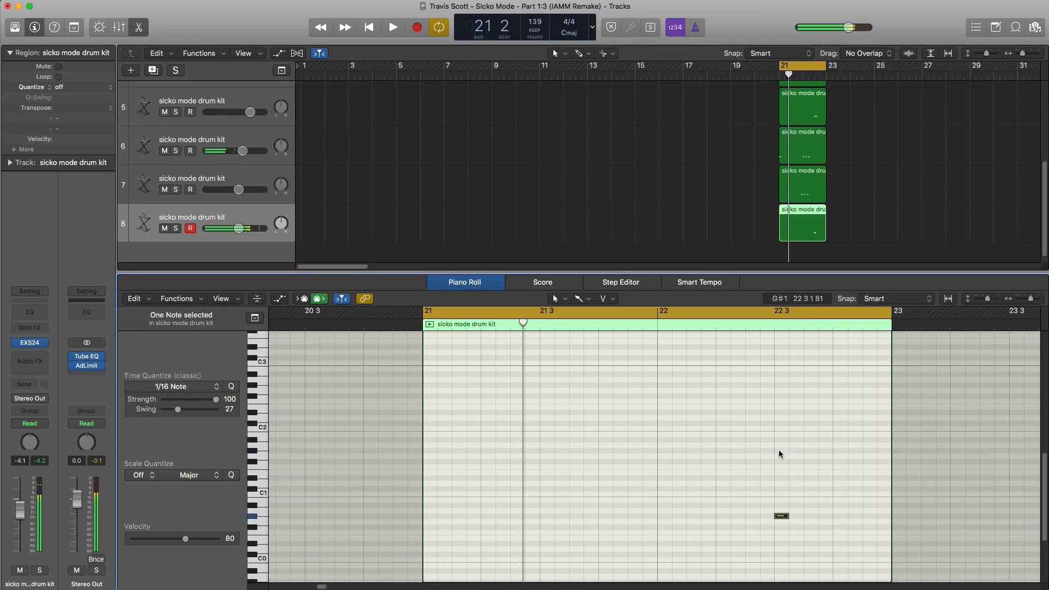
key(space)
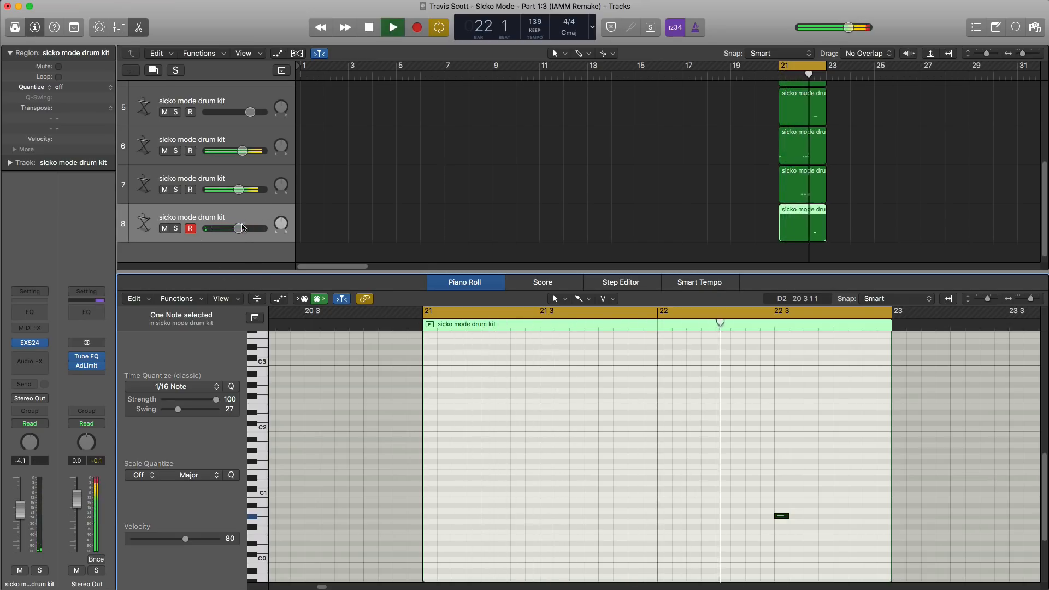
key(space)
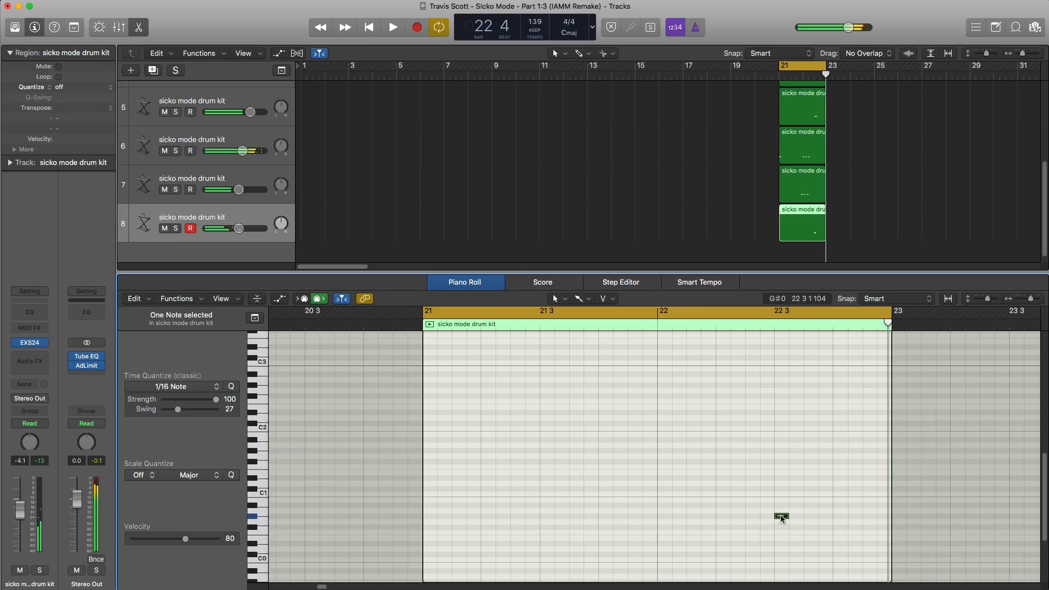
Move the G#0 note to beat 4 of bar 22 and set track 8's volume to -3.0 dB during playback.
drag(781, 518, 841, 519)
key(space)
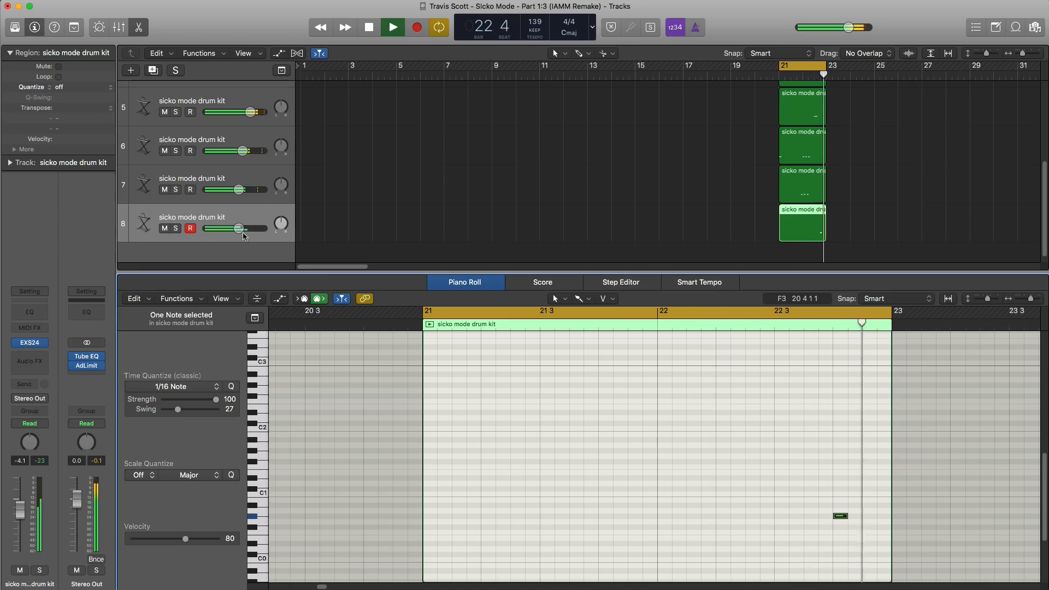
drag(240, 232, 245, 233)
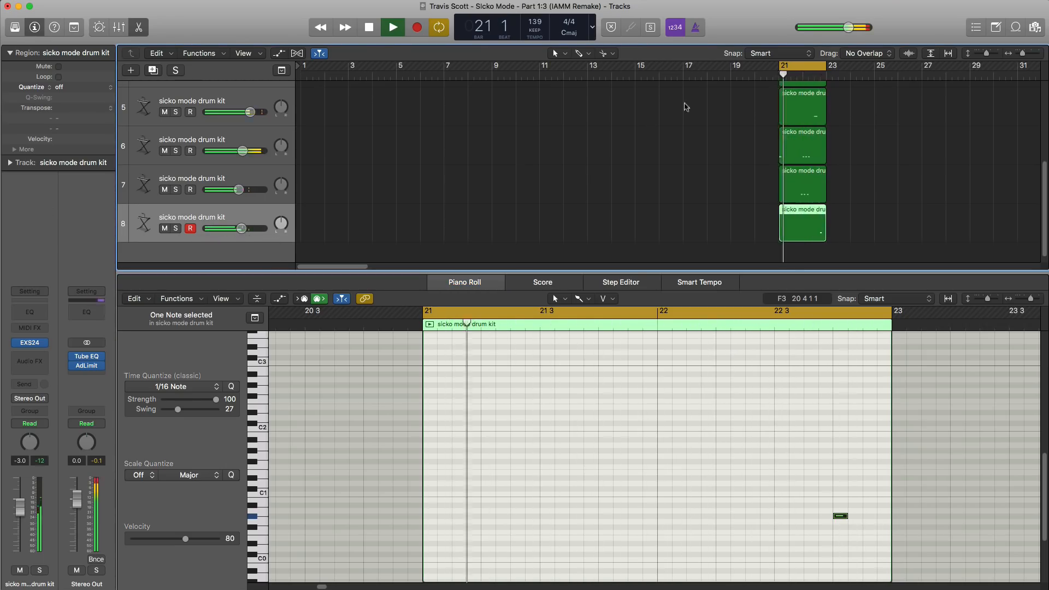
Turn off the cycle range over bars 21 and 22 and close the Piano Roll.
click(811, 71)
key(e)
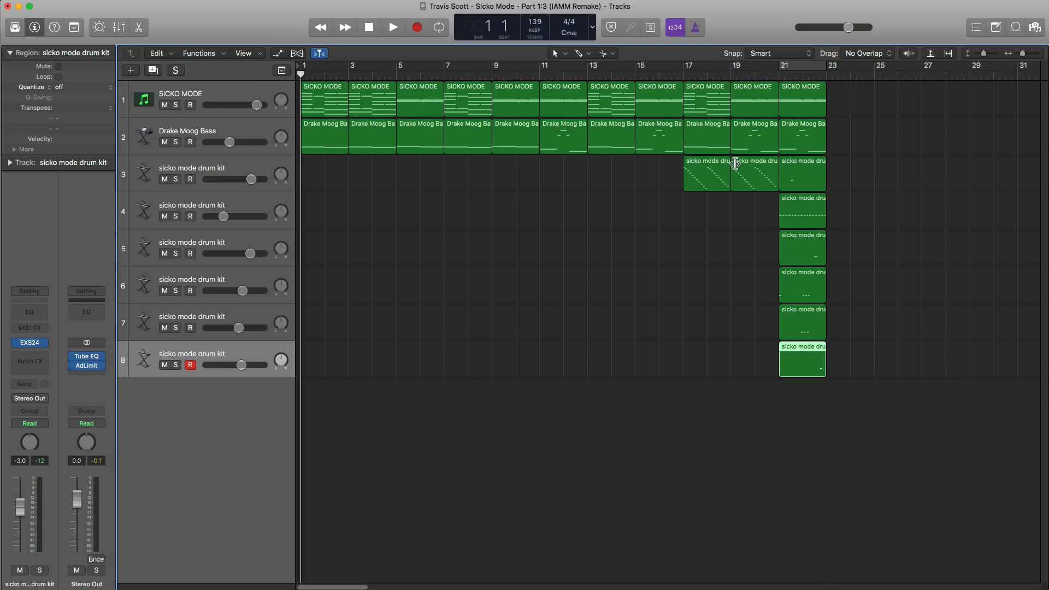
Select the SICKO MODE track, play the full arrangement from bar 1, and toggle that track's iZotope Vinyl effect on or off.
click(228, 113)
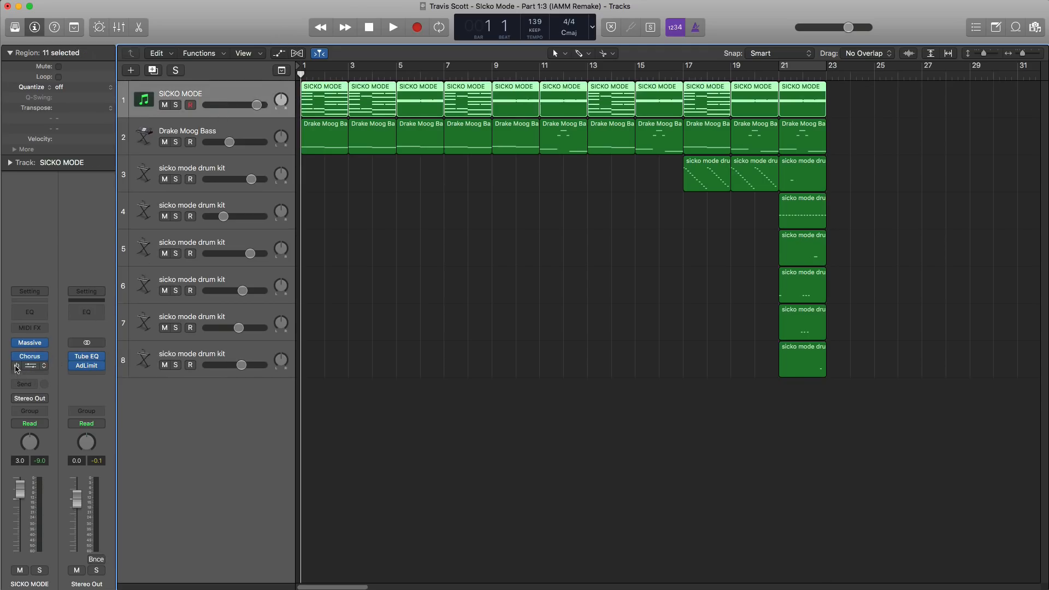
key(space)
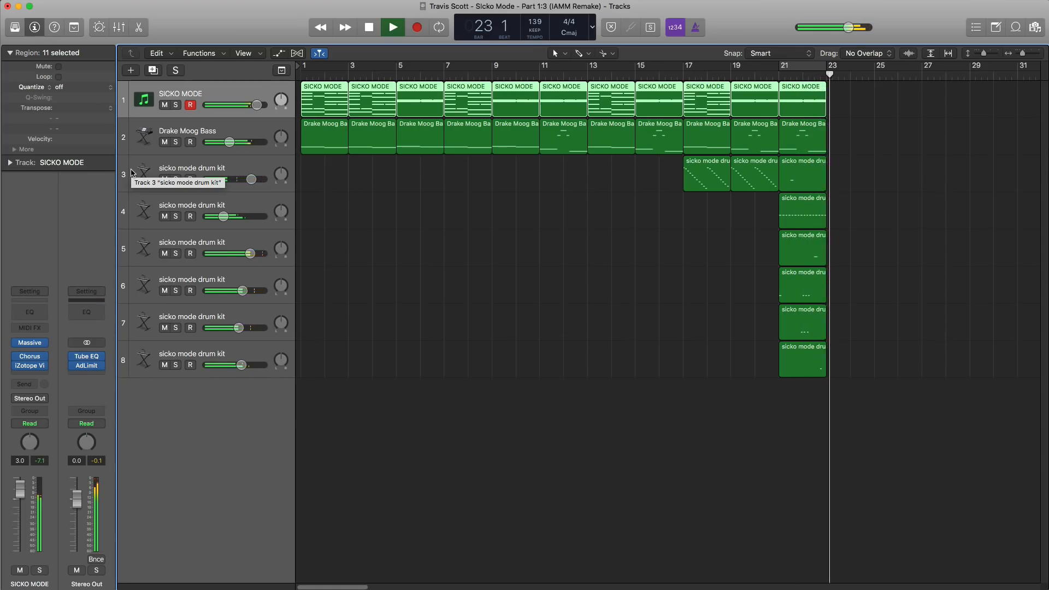
key(space)
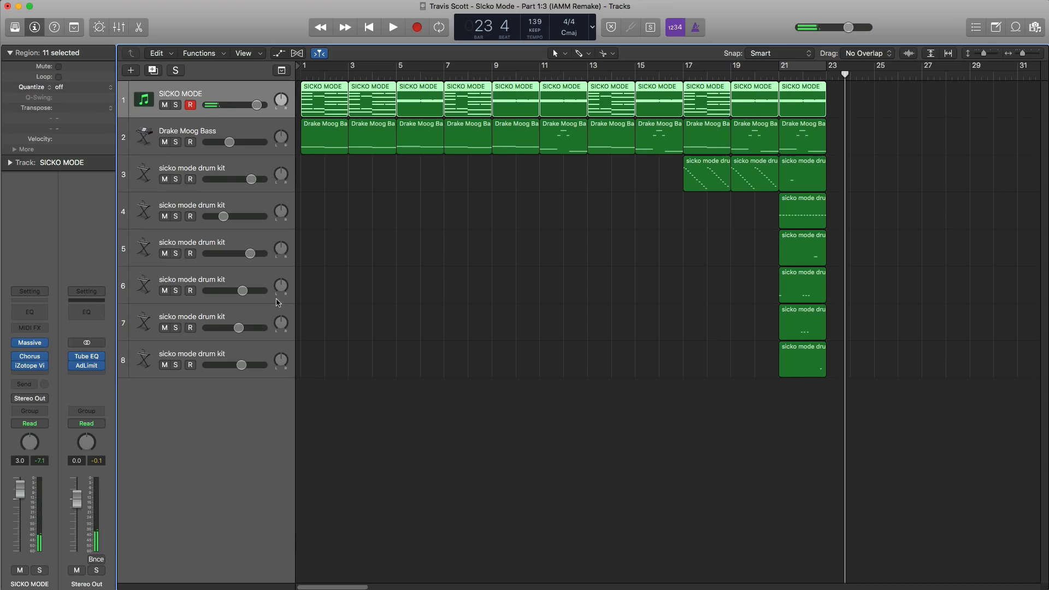
click(18, 368)
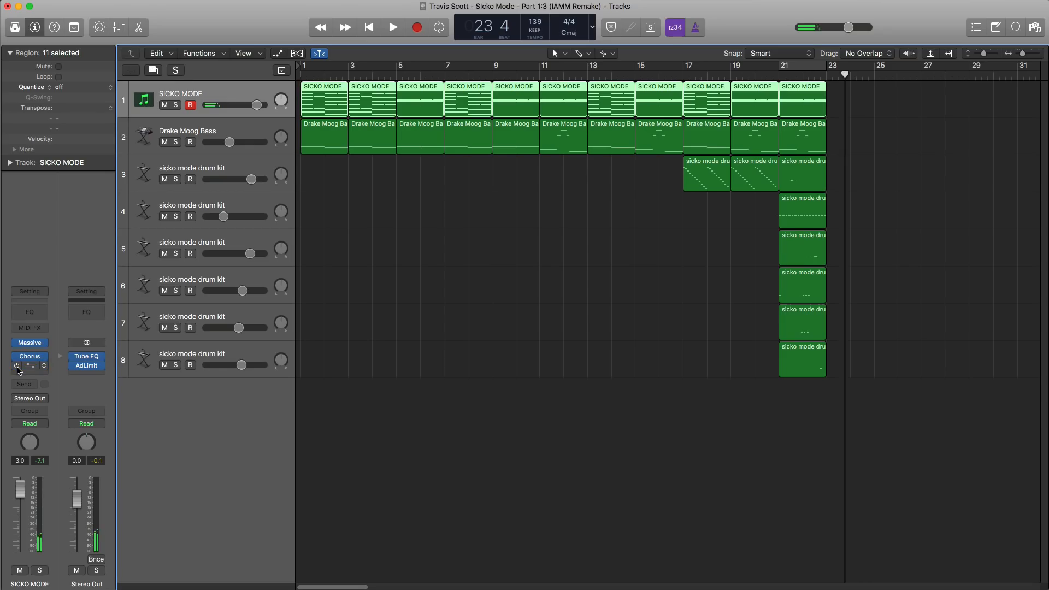